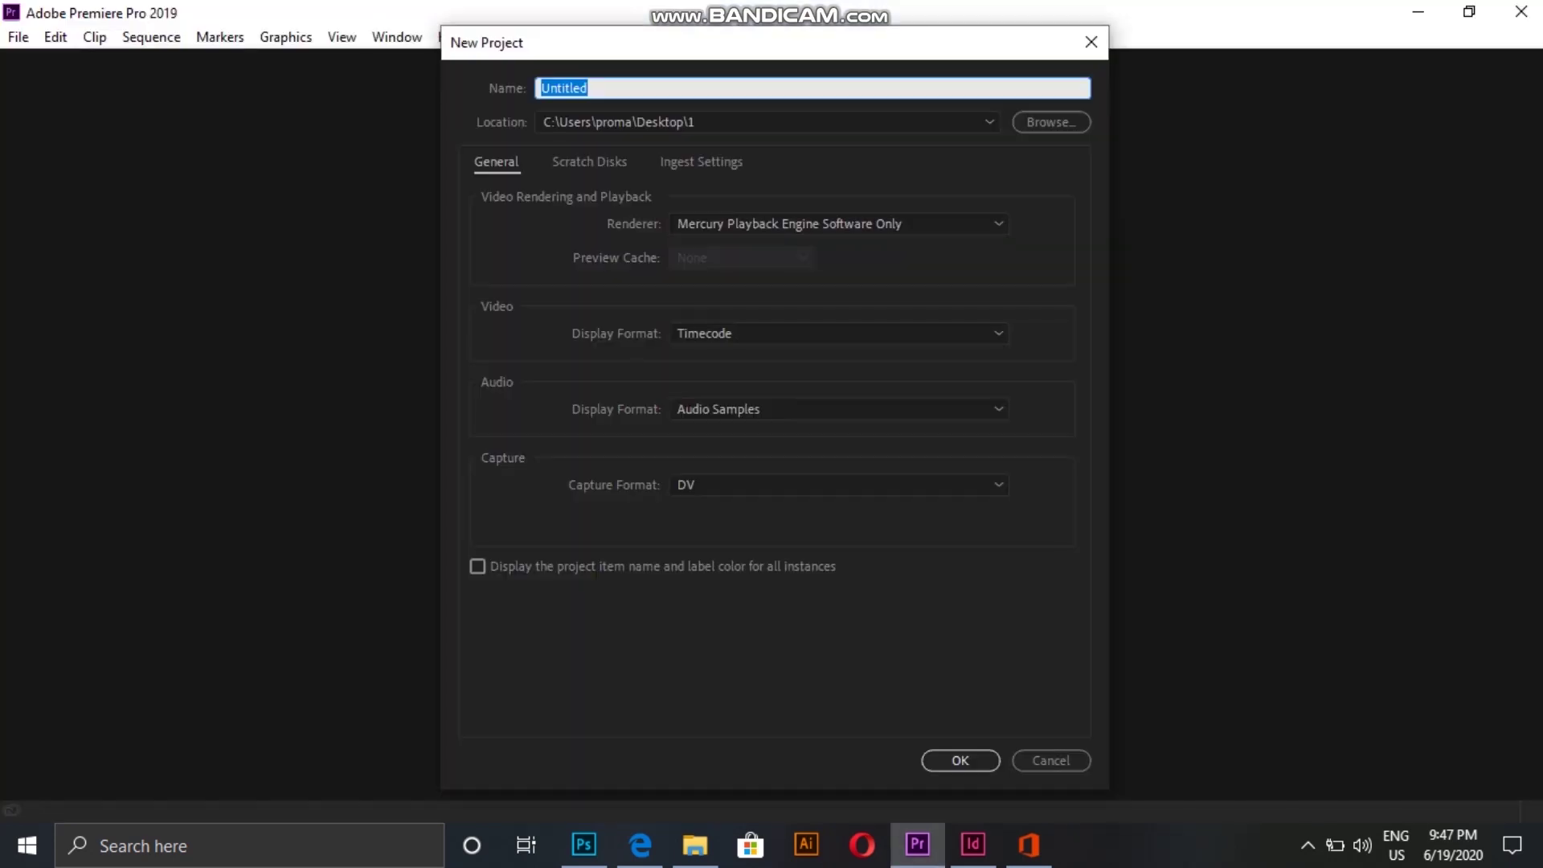
- Create a new project named Editingtutorial with the default settings
type("Editingtutorial")
left_click(961, 760)
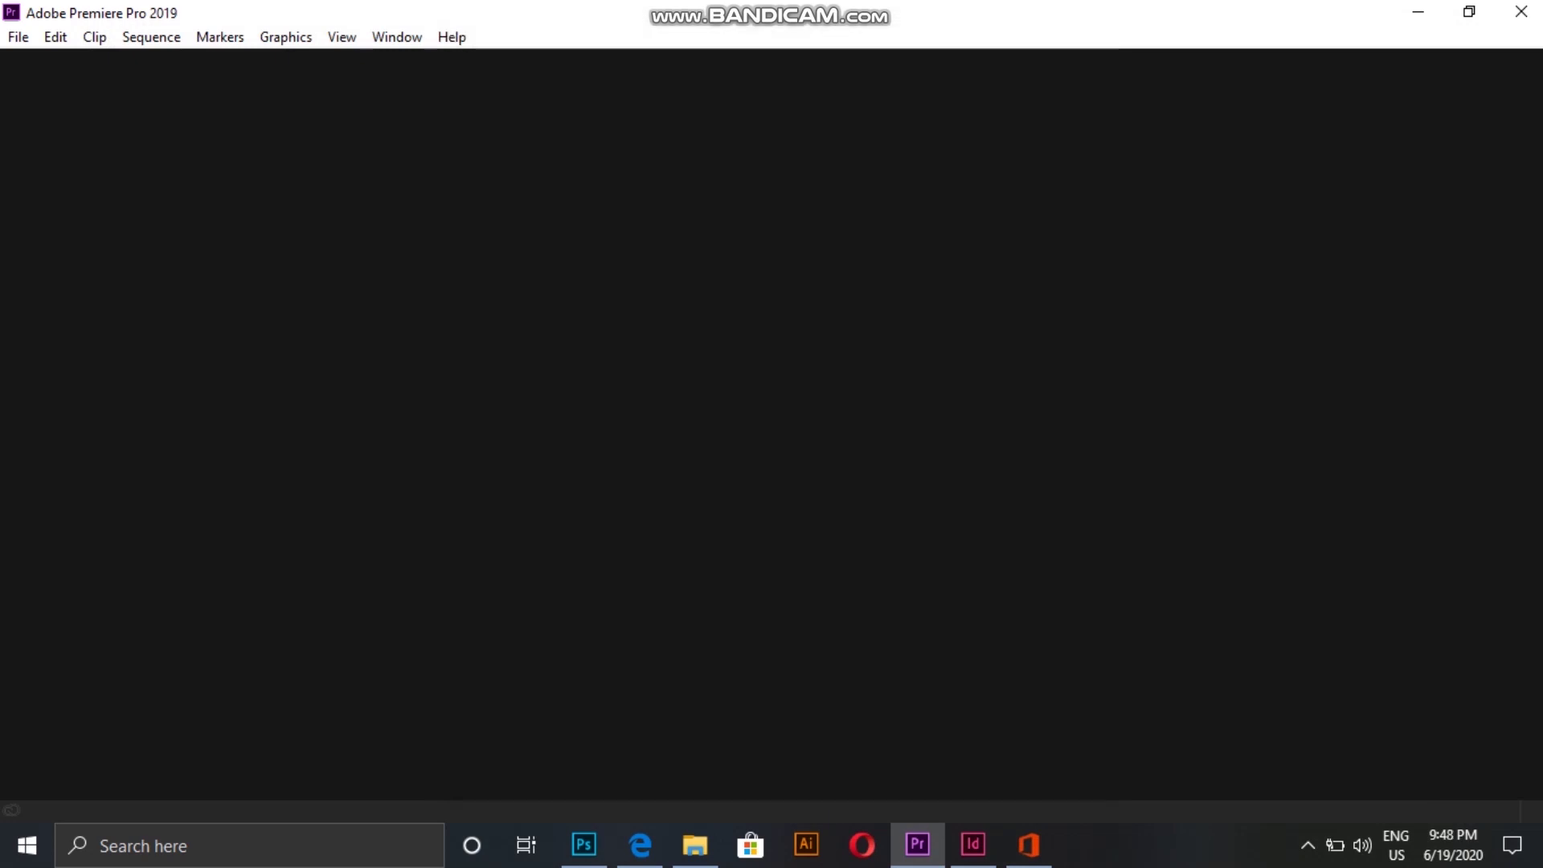
mouse_move(584, 844)
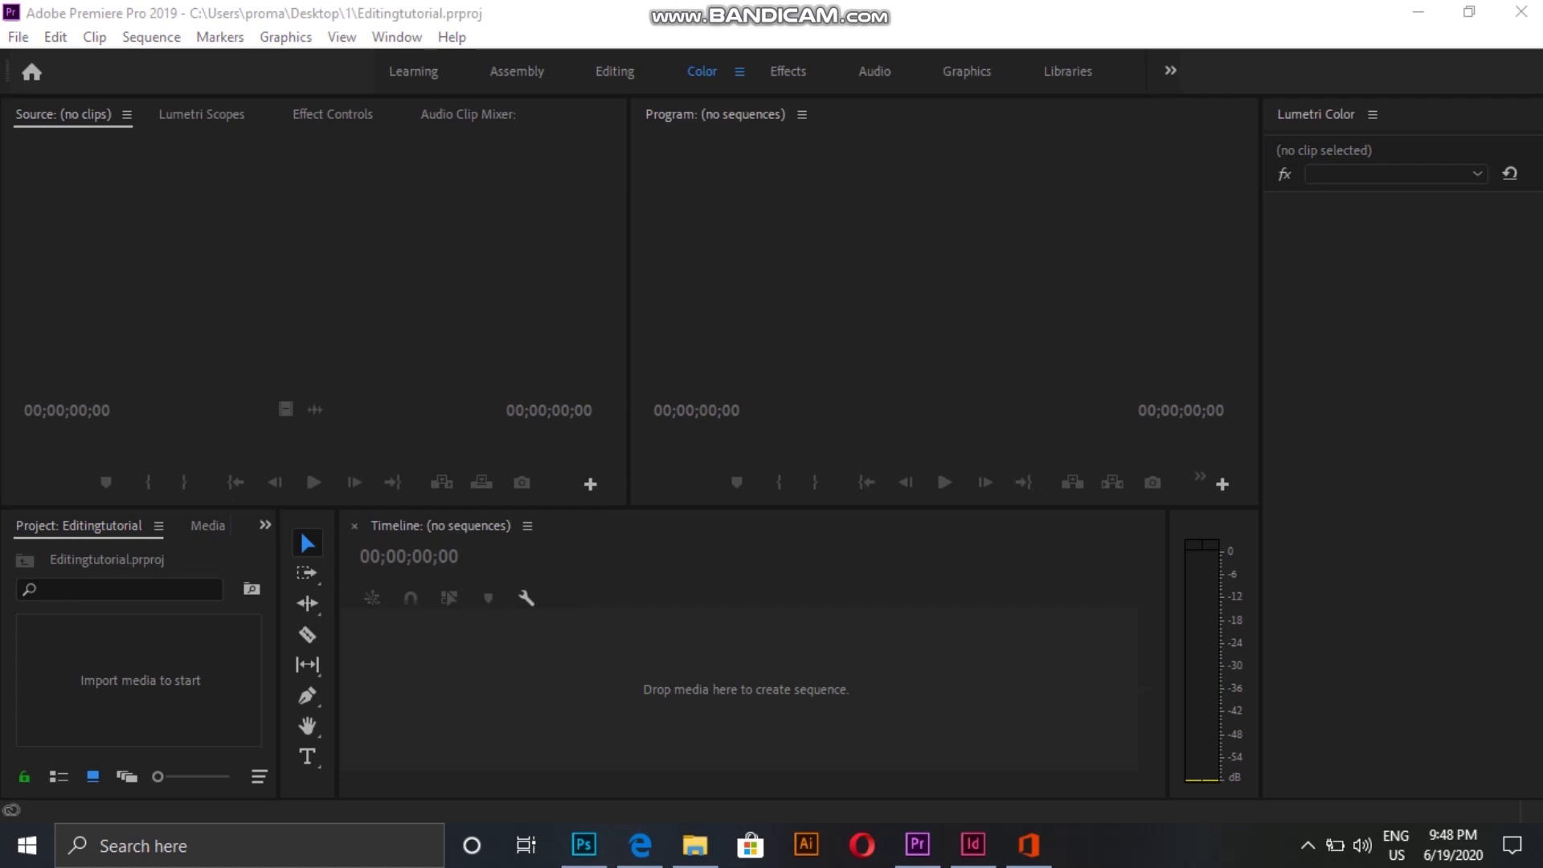
- Import the clips DSC_0079, DSC_0084, DSC_0144, DSC_0463 and DSC_0516 from the youtube folder on the Desktop
left_click(17, 37)
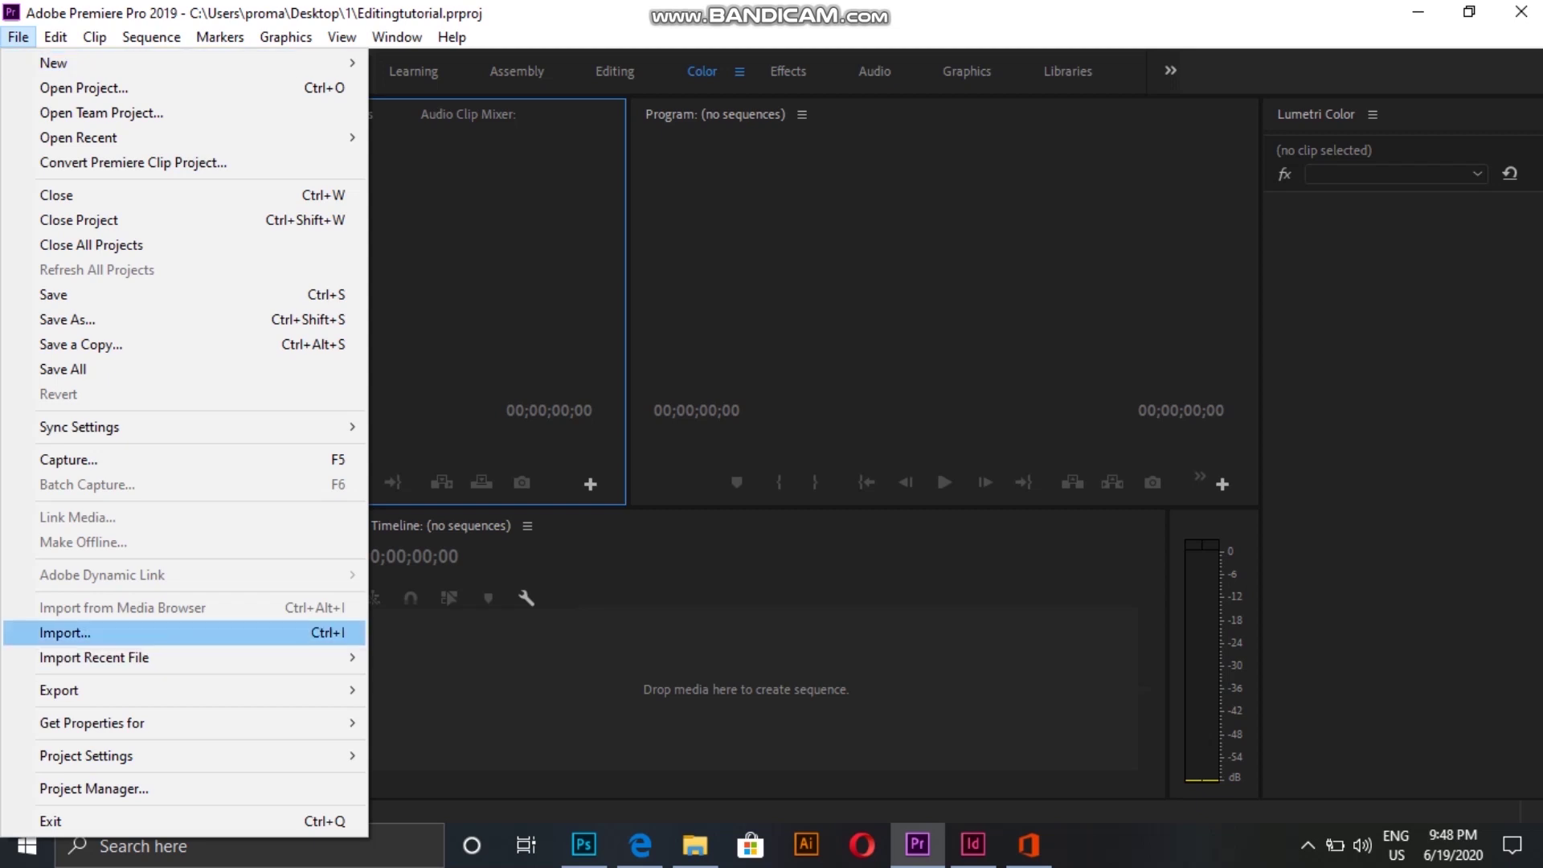
key("Return")
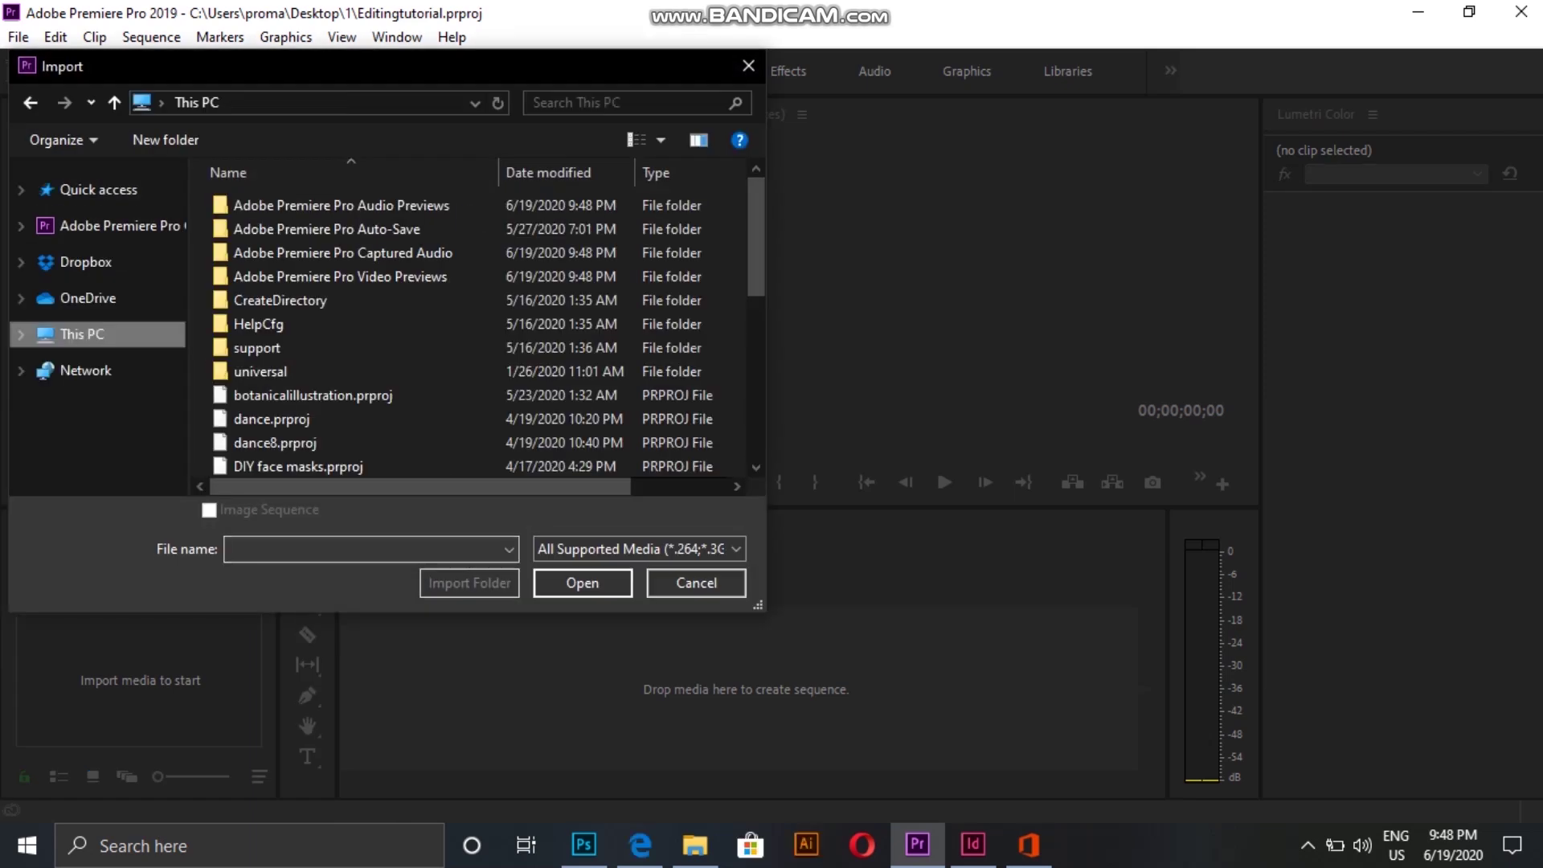
double_click(297, 285)
double_click(536, 377)
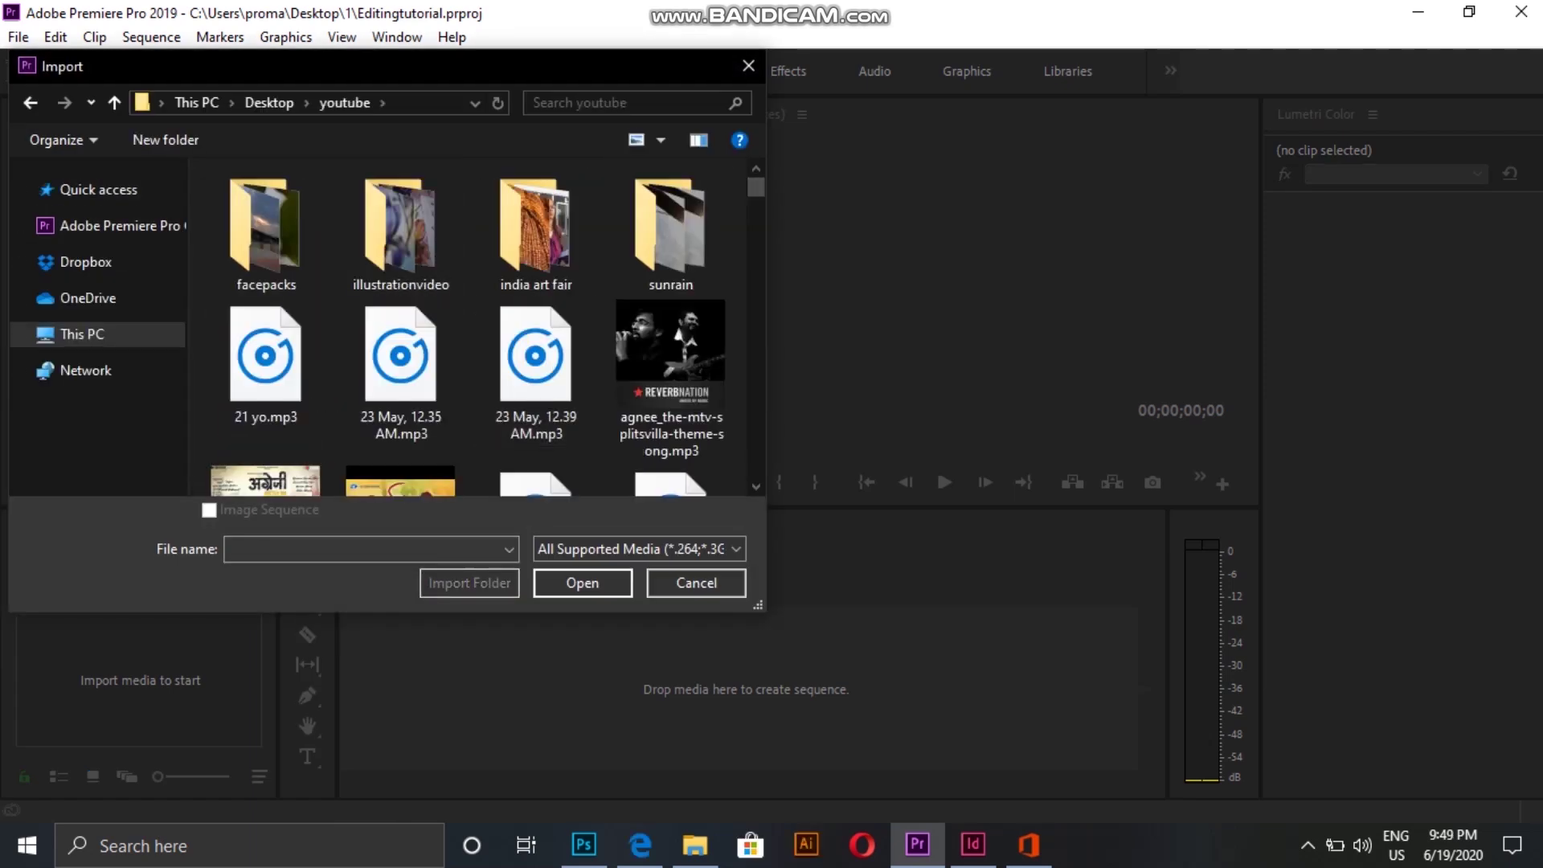
scroll(478, 326, "down", 5)
left_click(536, 378)
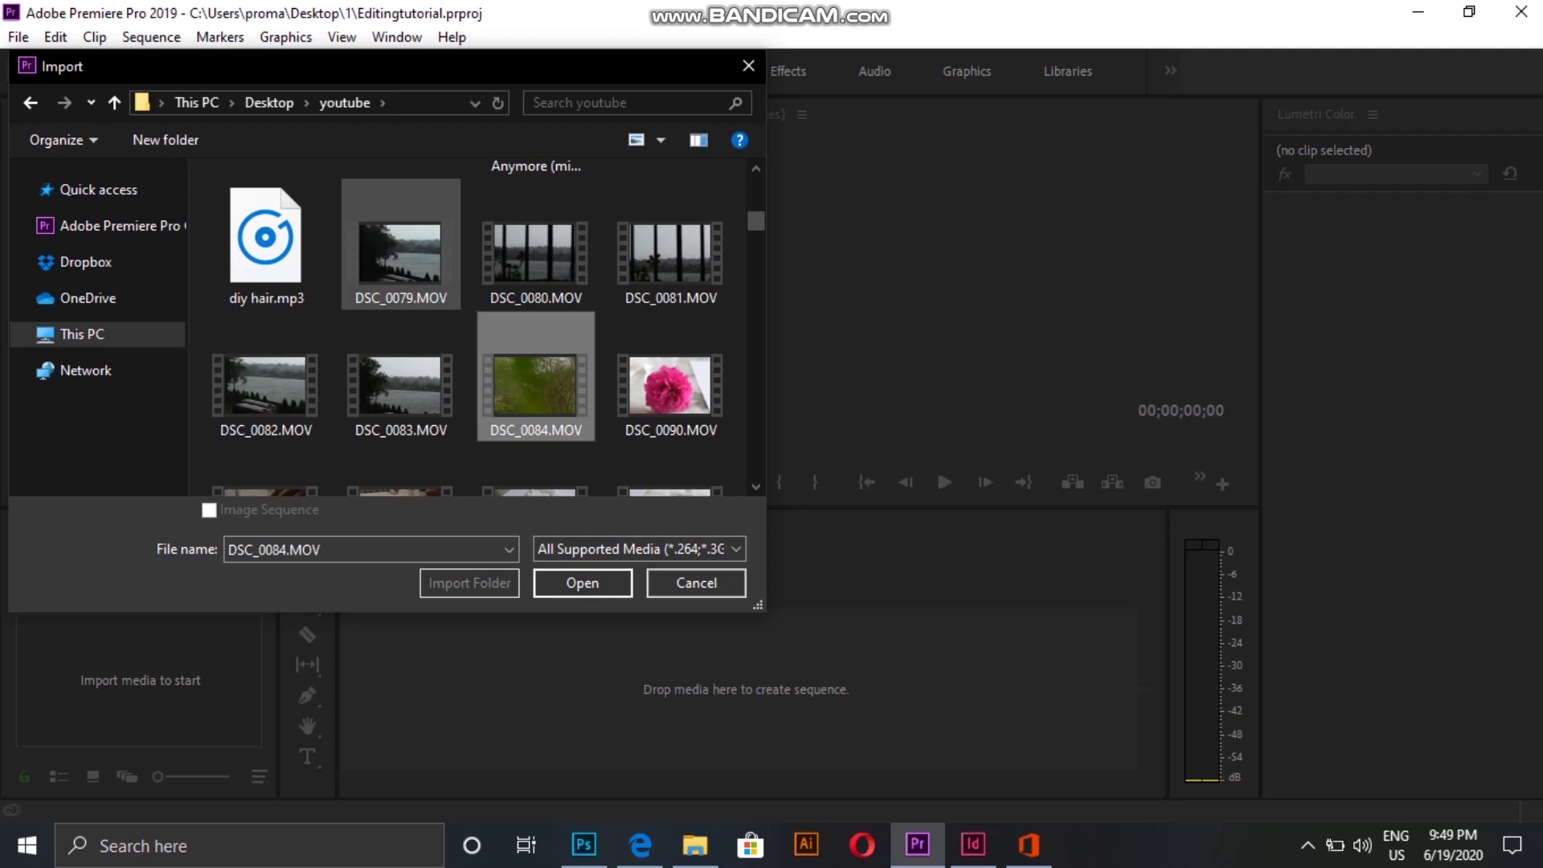
left_click(401, 241, "ctrl")
scroll(522, 213, "down", 8)
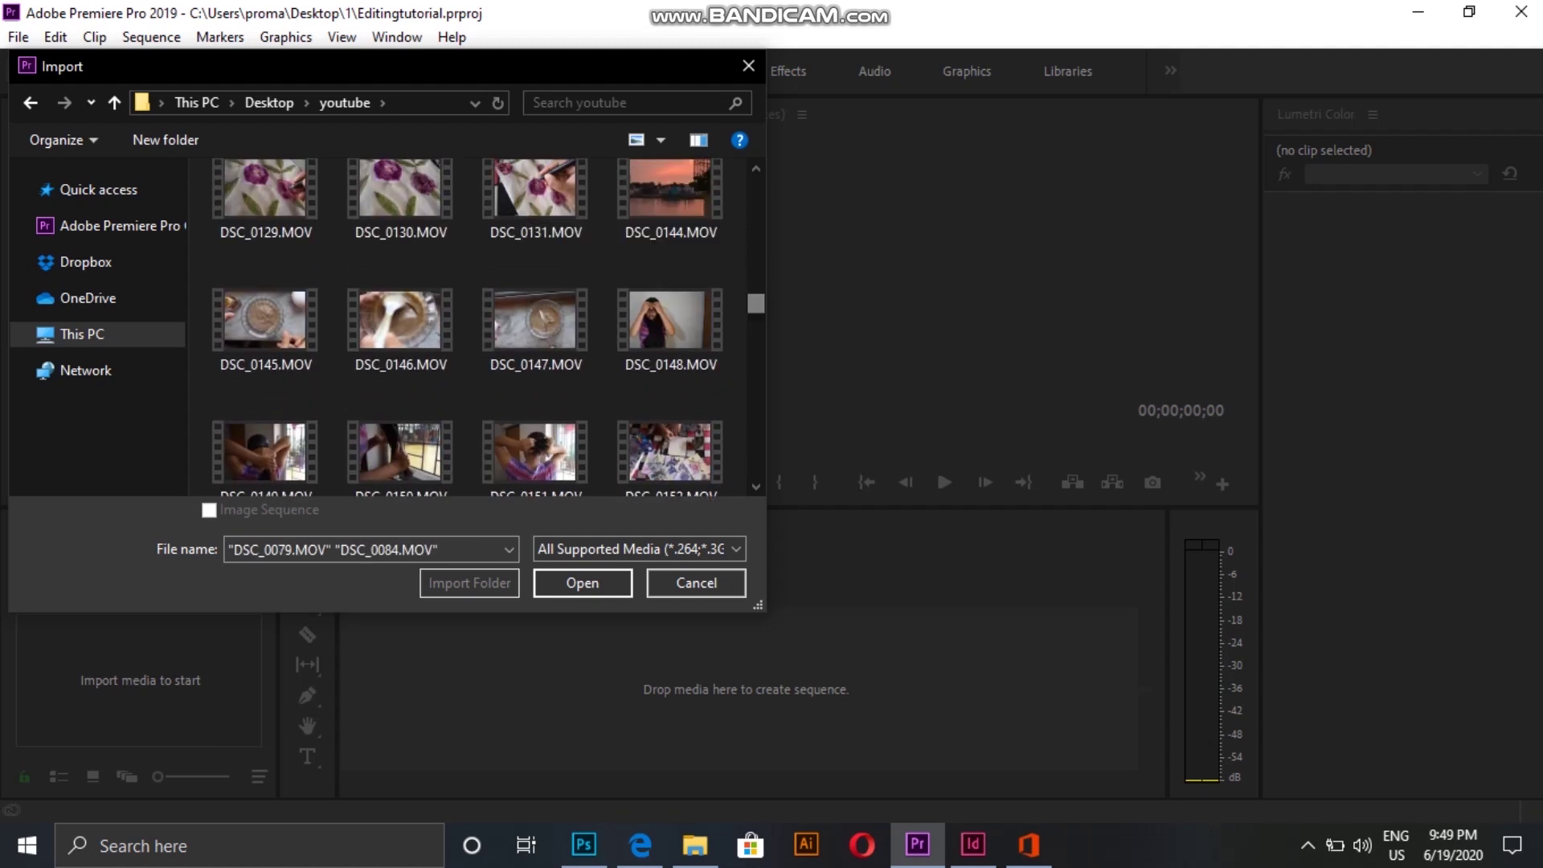
left_click(669, 193, "ctrl")
left_click_drag(756, 300, 756, 325)
left_click(581, 582)
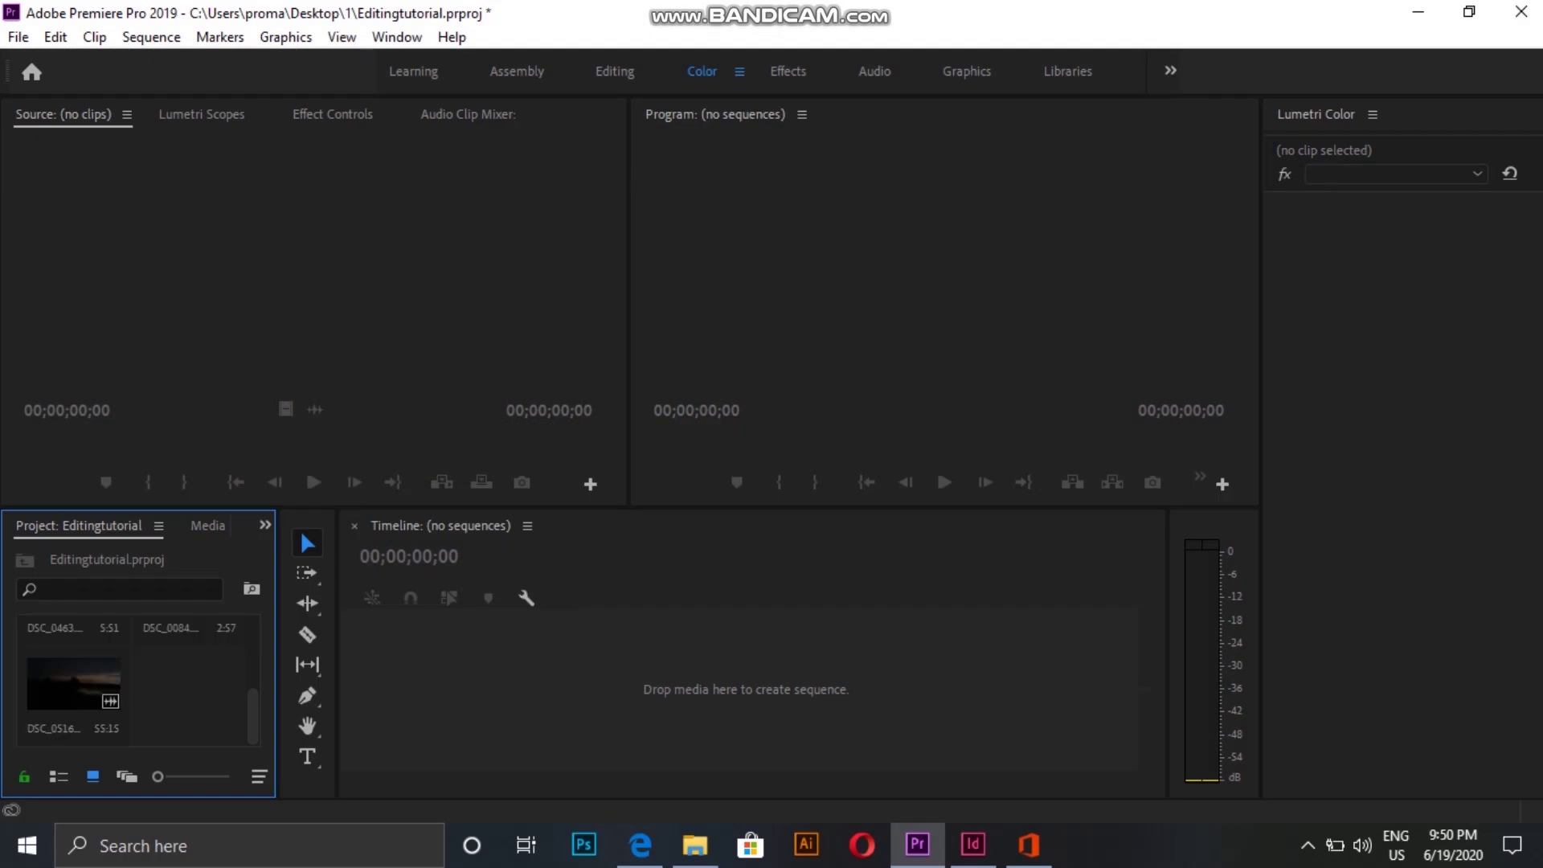
- Preview DSC_0084.MOV in the source monitor and create a sequence from it in the timeline
scroll(138, 681, "up", 5)
scroll(139, 681, "down", 5)
scroll(138, 681, "up", 2)
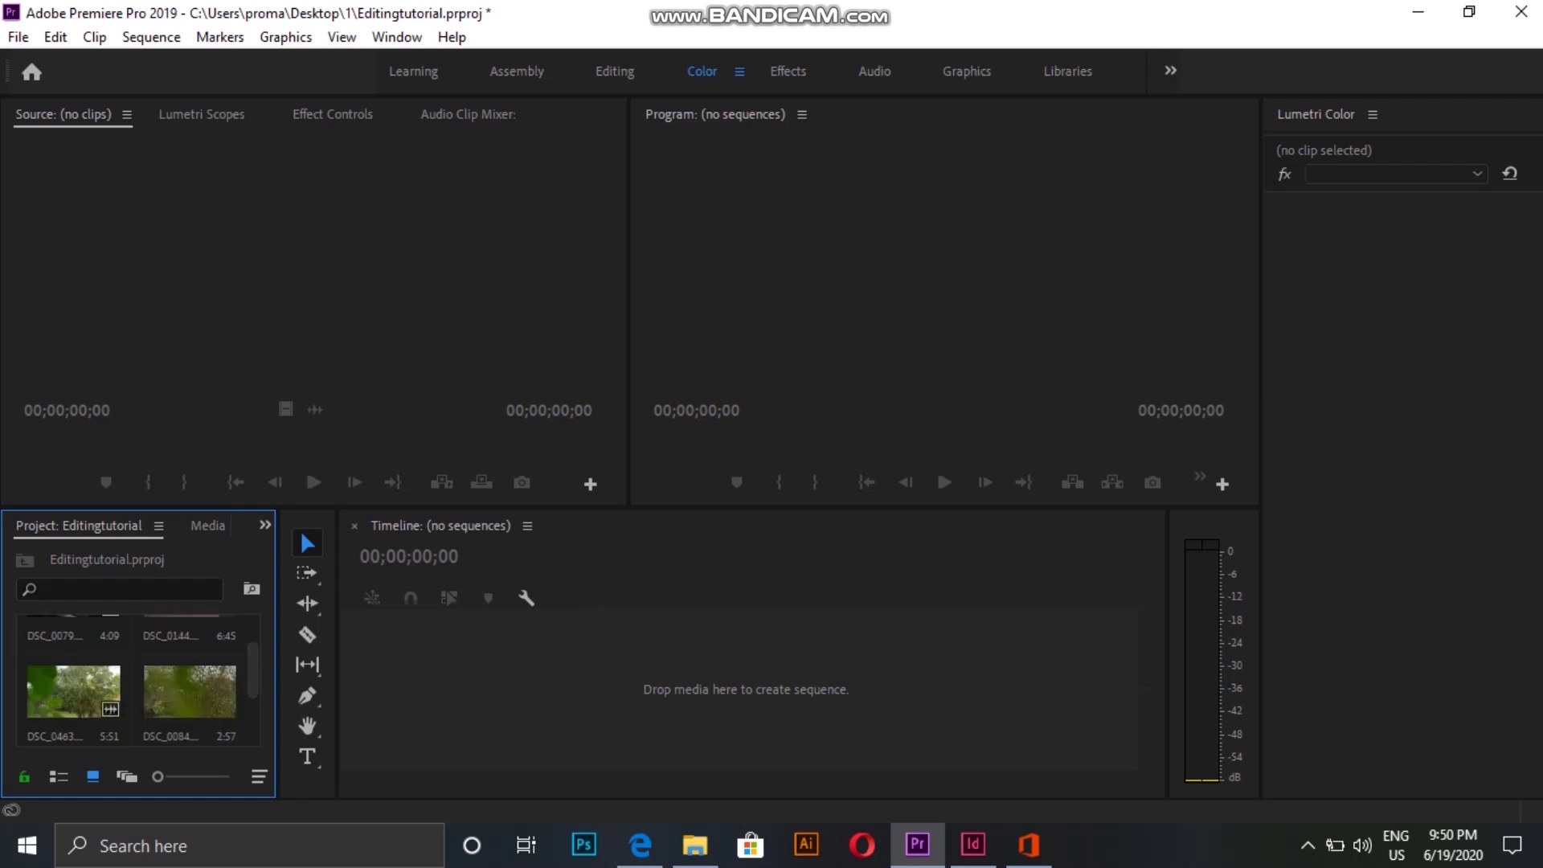
double_click(189, 691)
key("space")
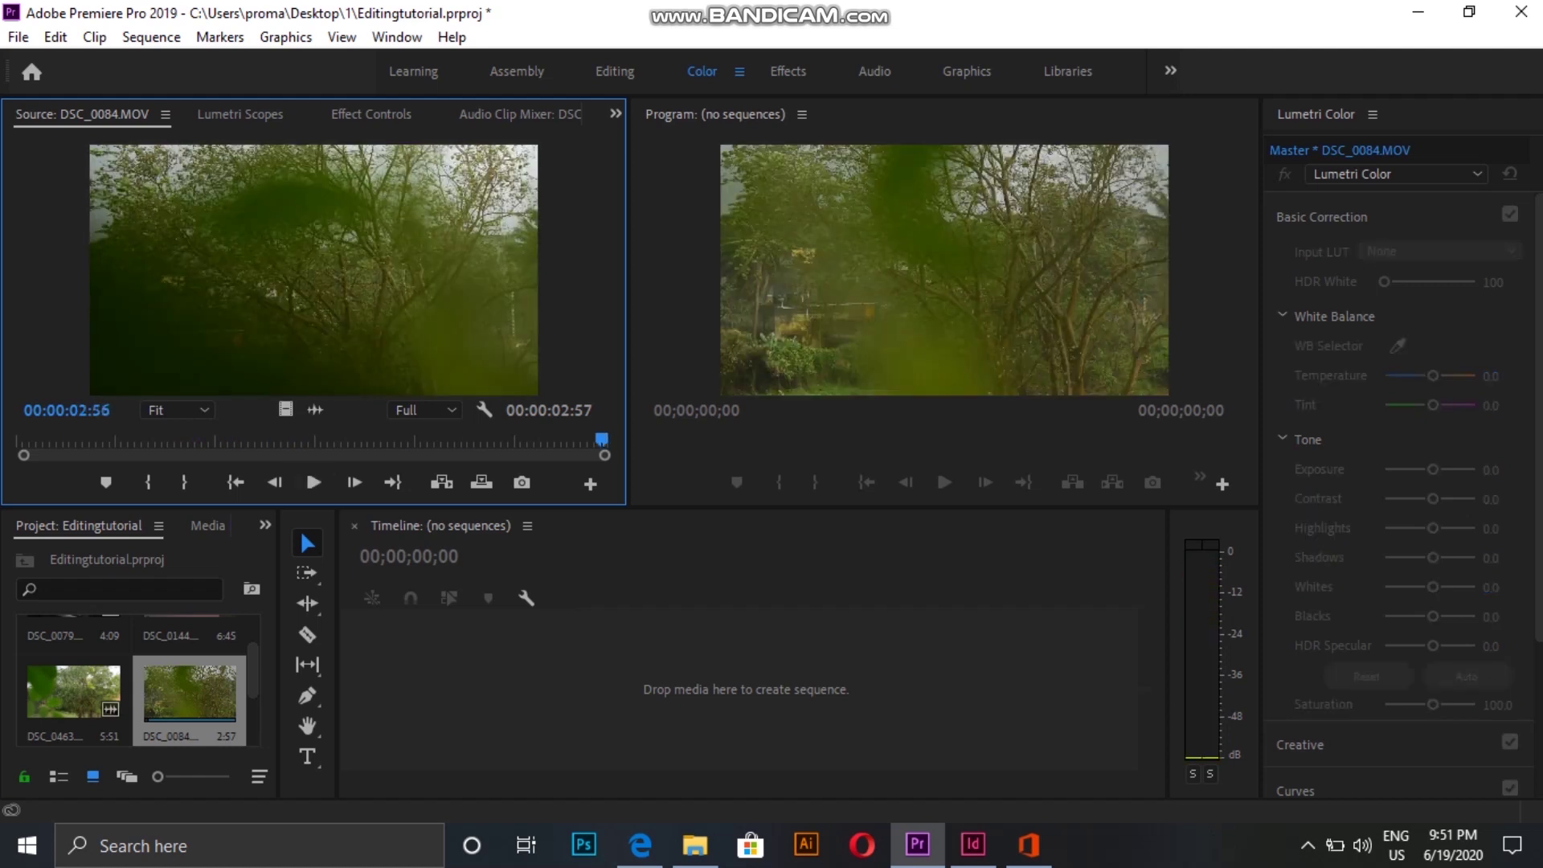
scroll(136, 679, "up", 3)
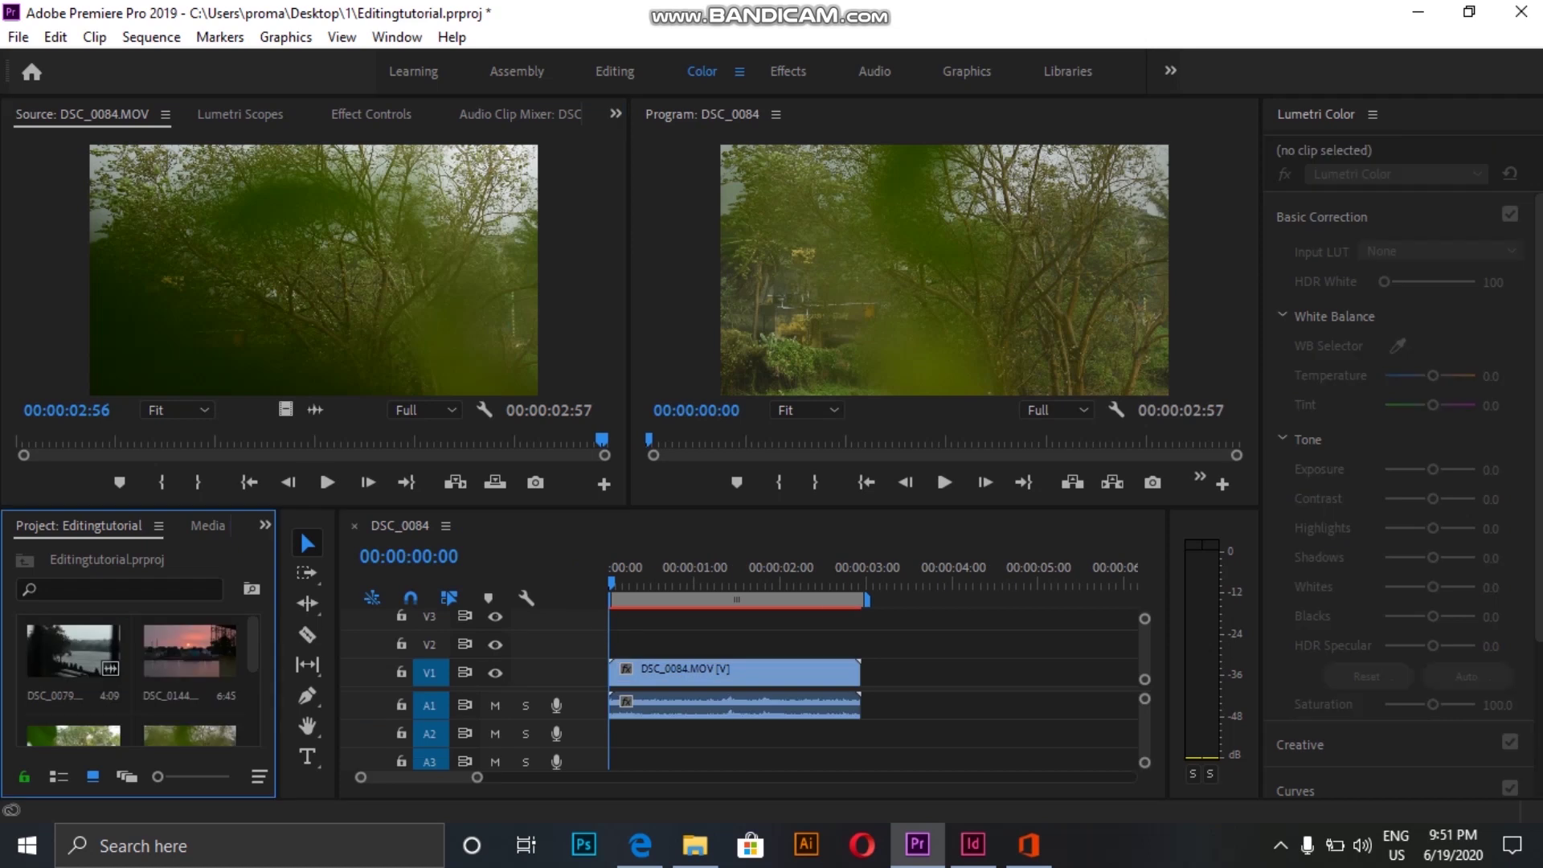
- Mark DSC_0079.MOV from 00:00:00:15 to 00:00:03:23 in the source monitor and place it directly after DSC_0084.MOV on V1
double_click(73, 651)
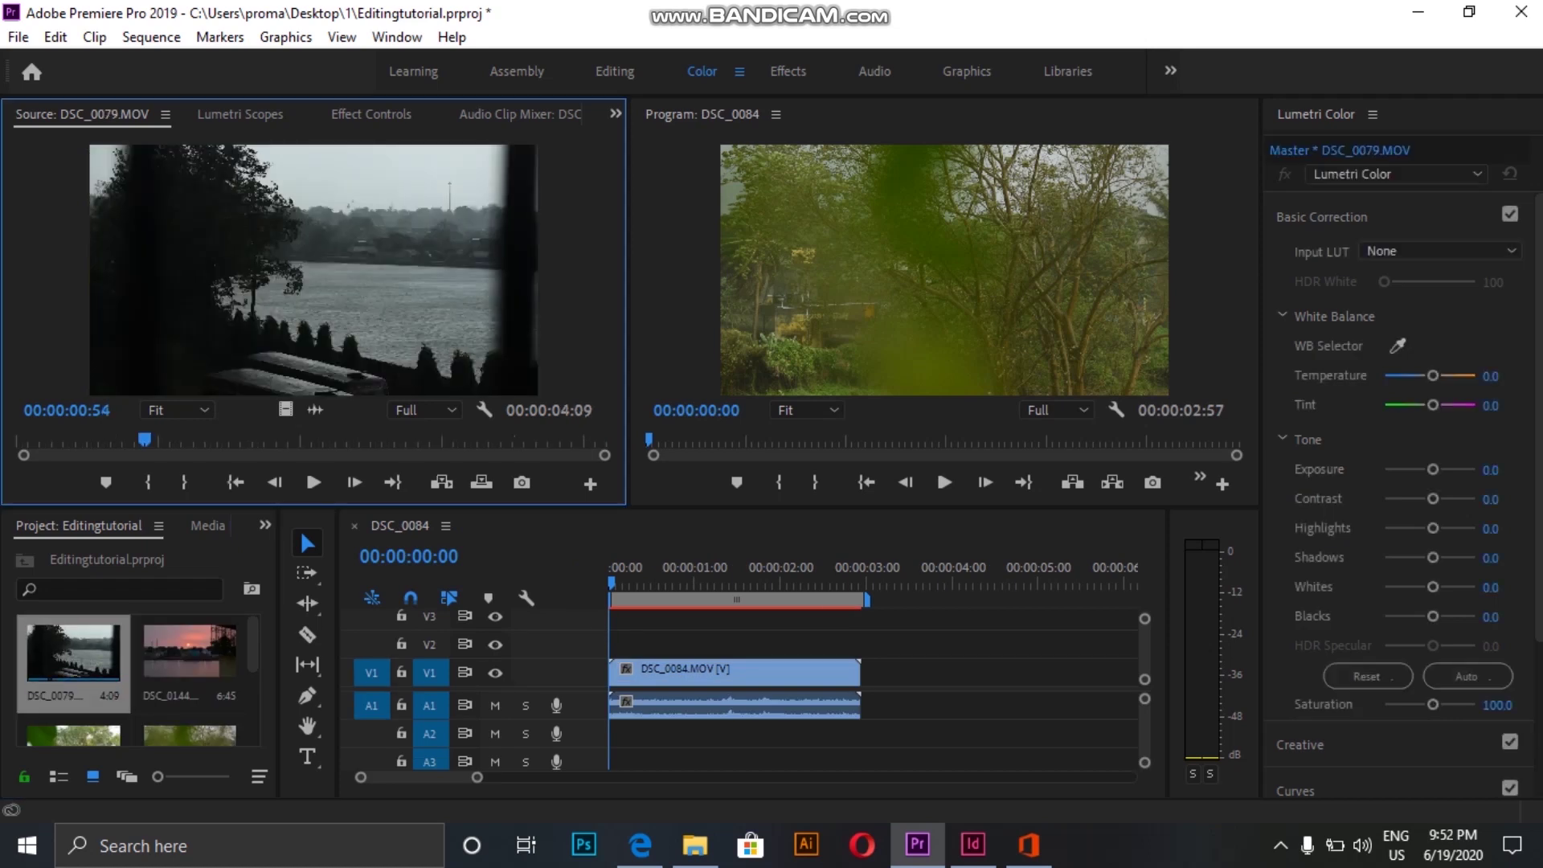
left_click_drag(144, 439, 51, 439)
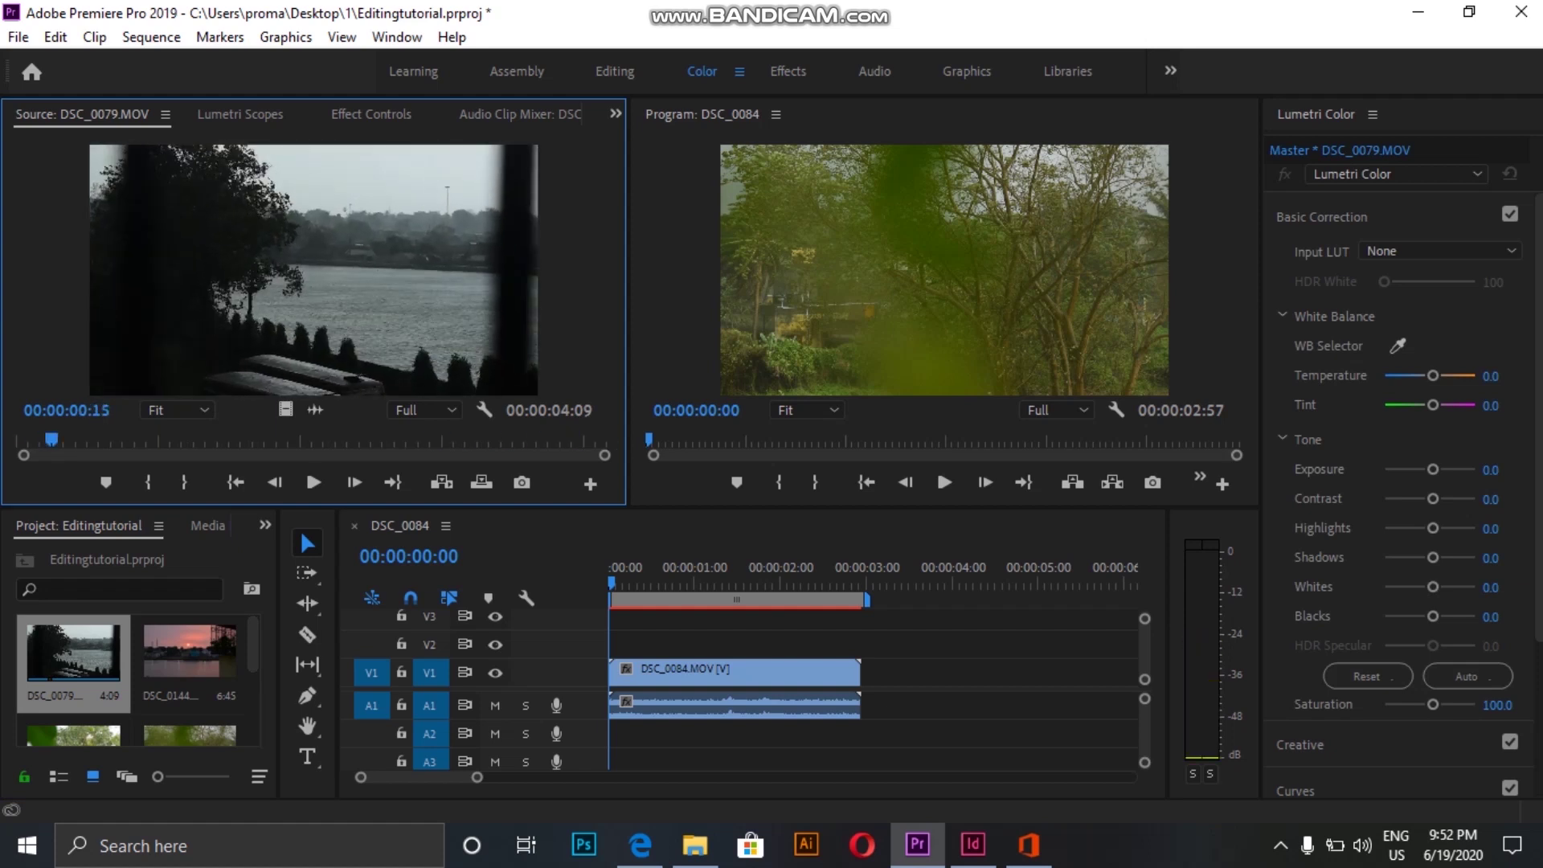
key("i")
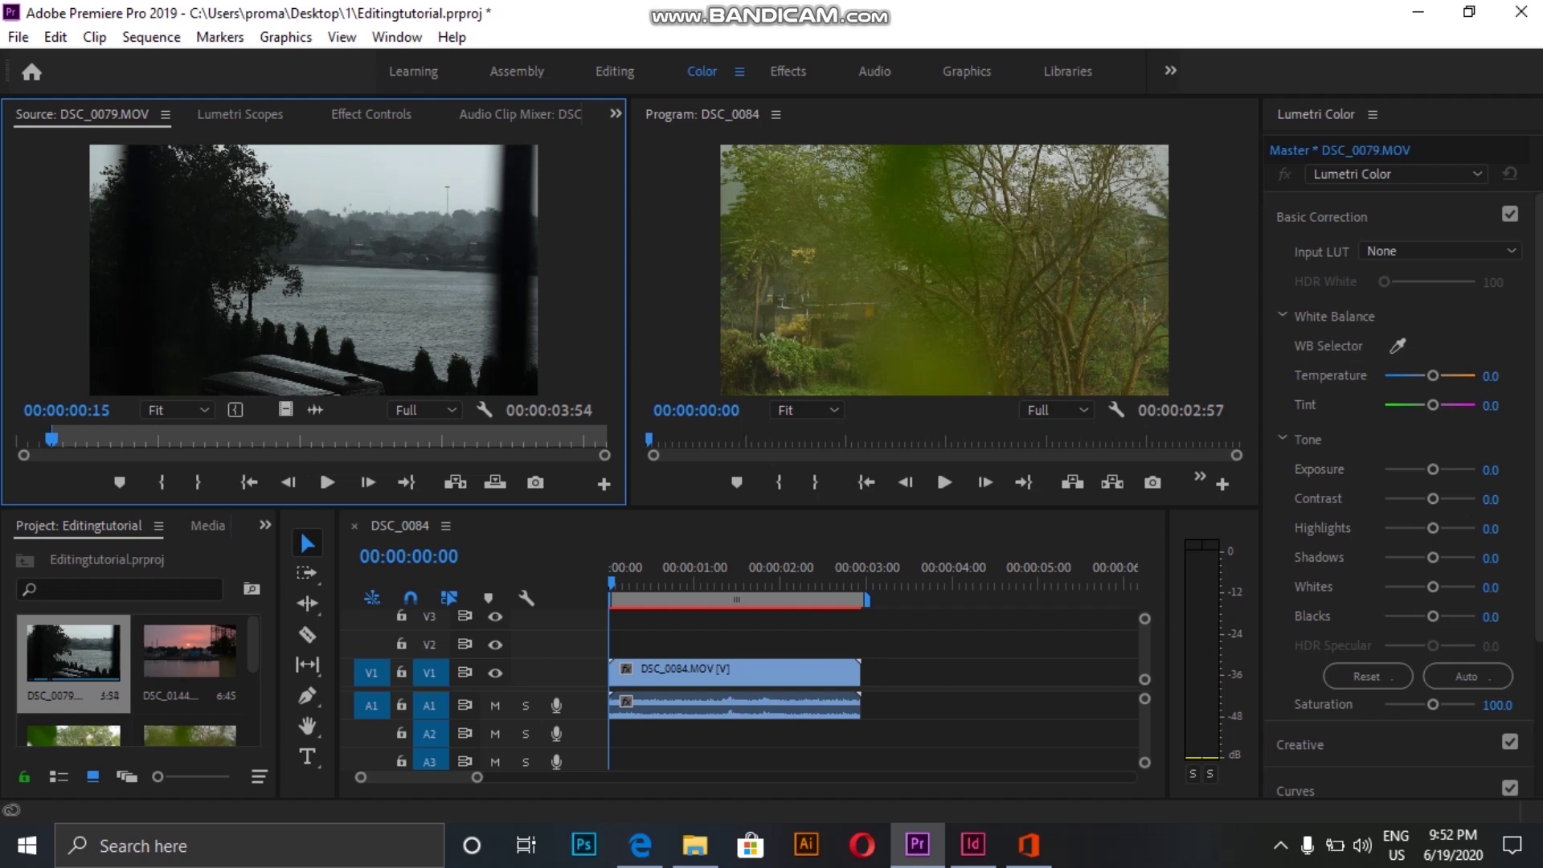
left_click_drag(51, 440, 495, 440)
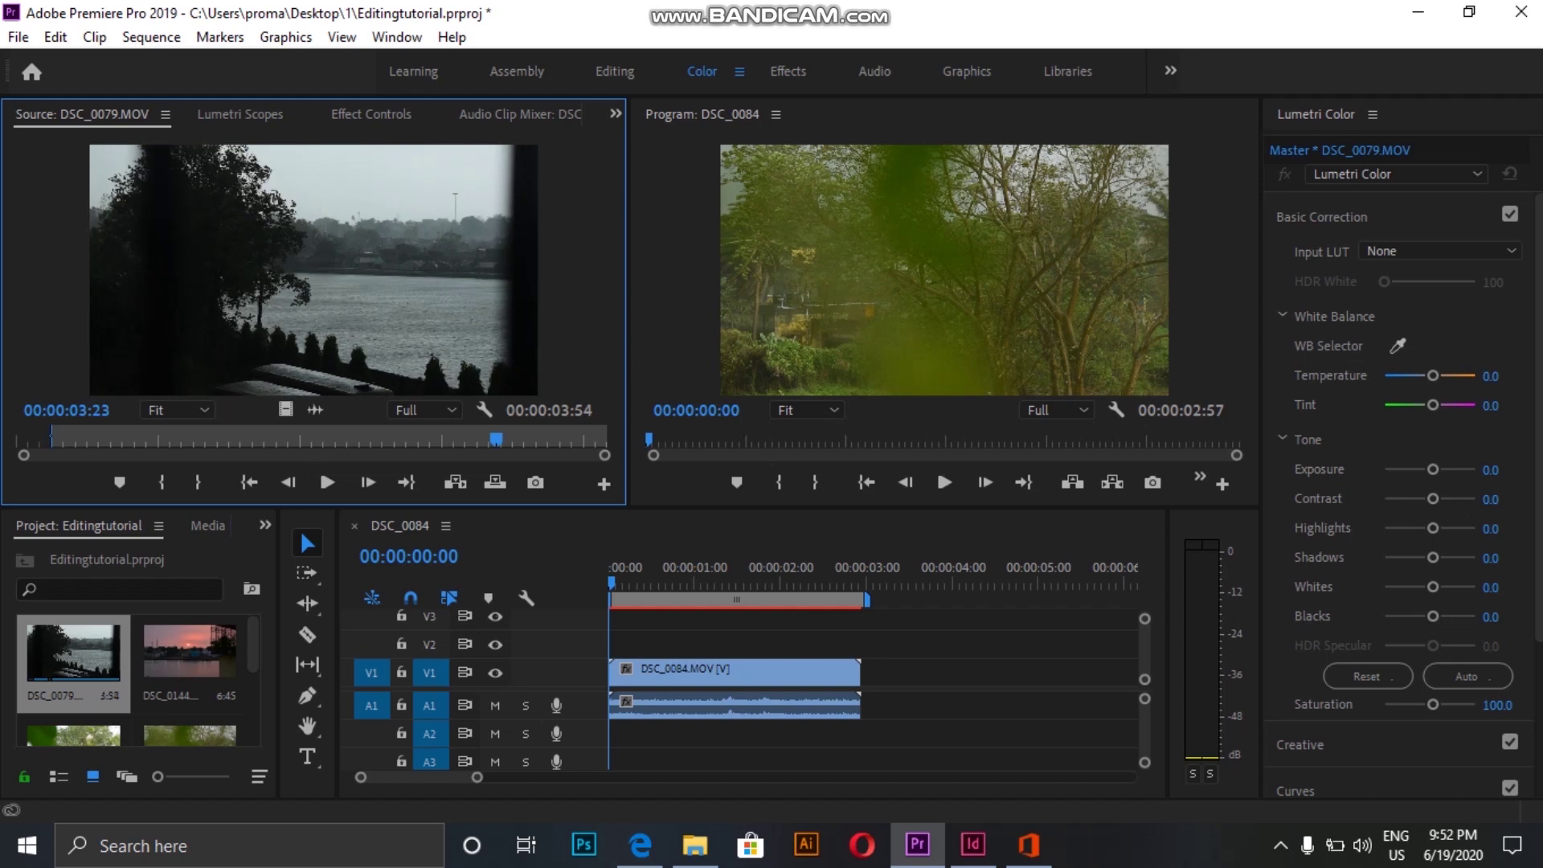
key("o")
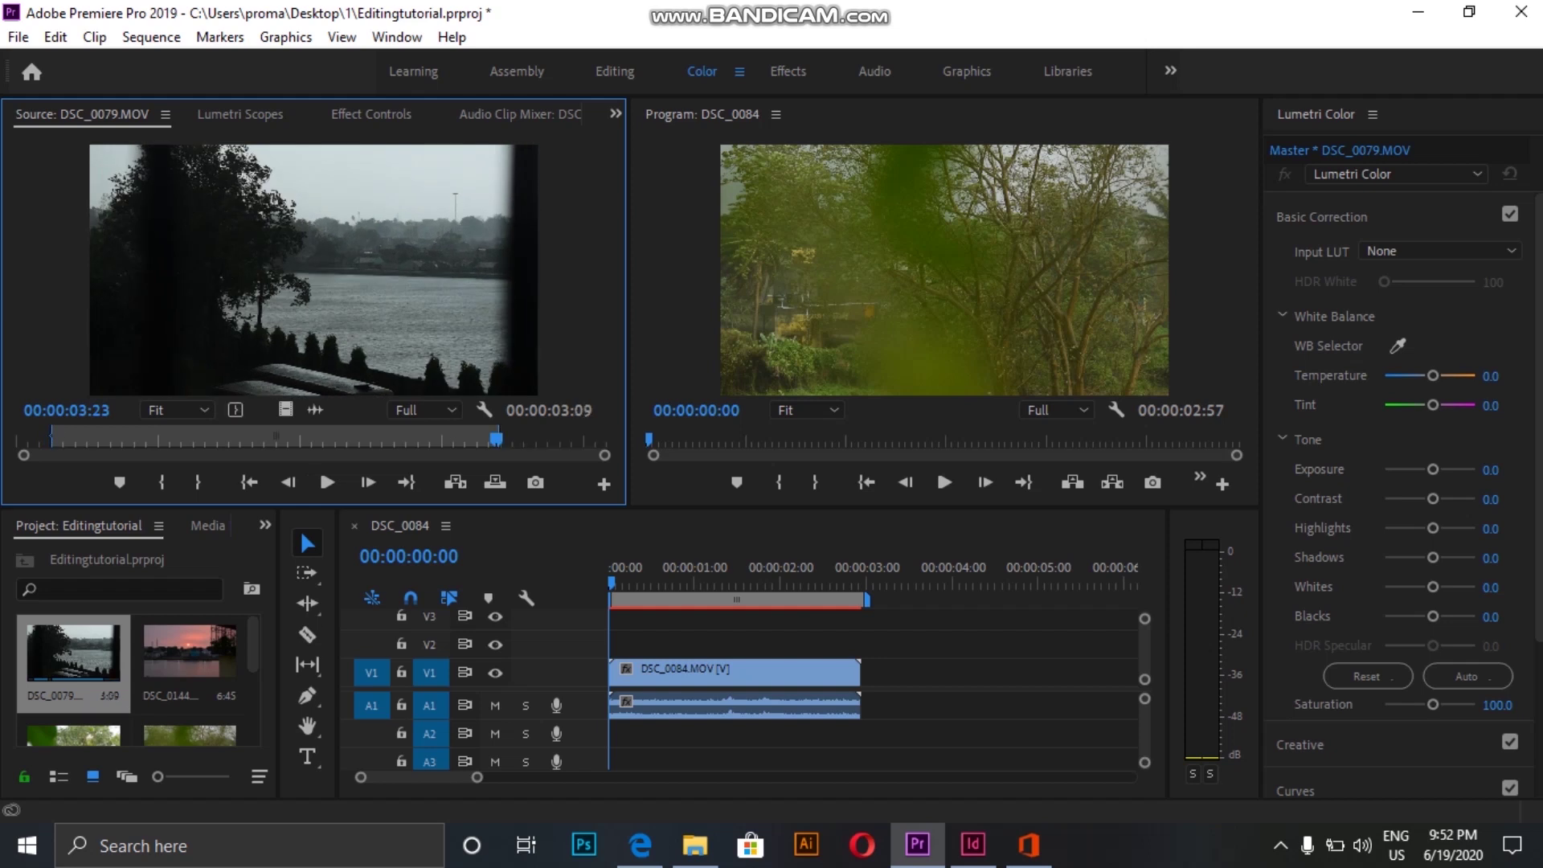
left_click_drag(313, 270, 862, 672)
scroll(862, 672, "down", 2)
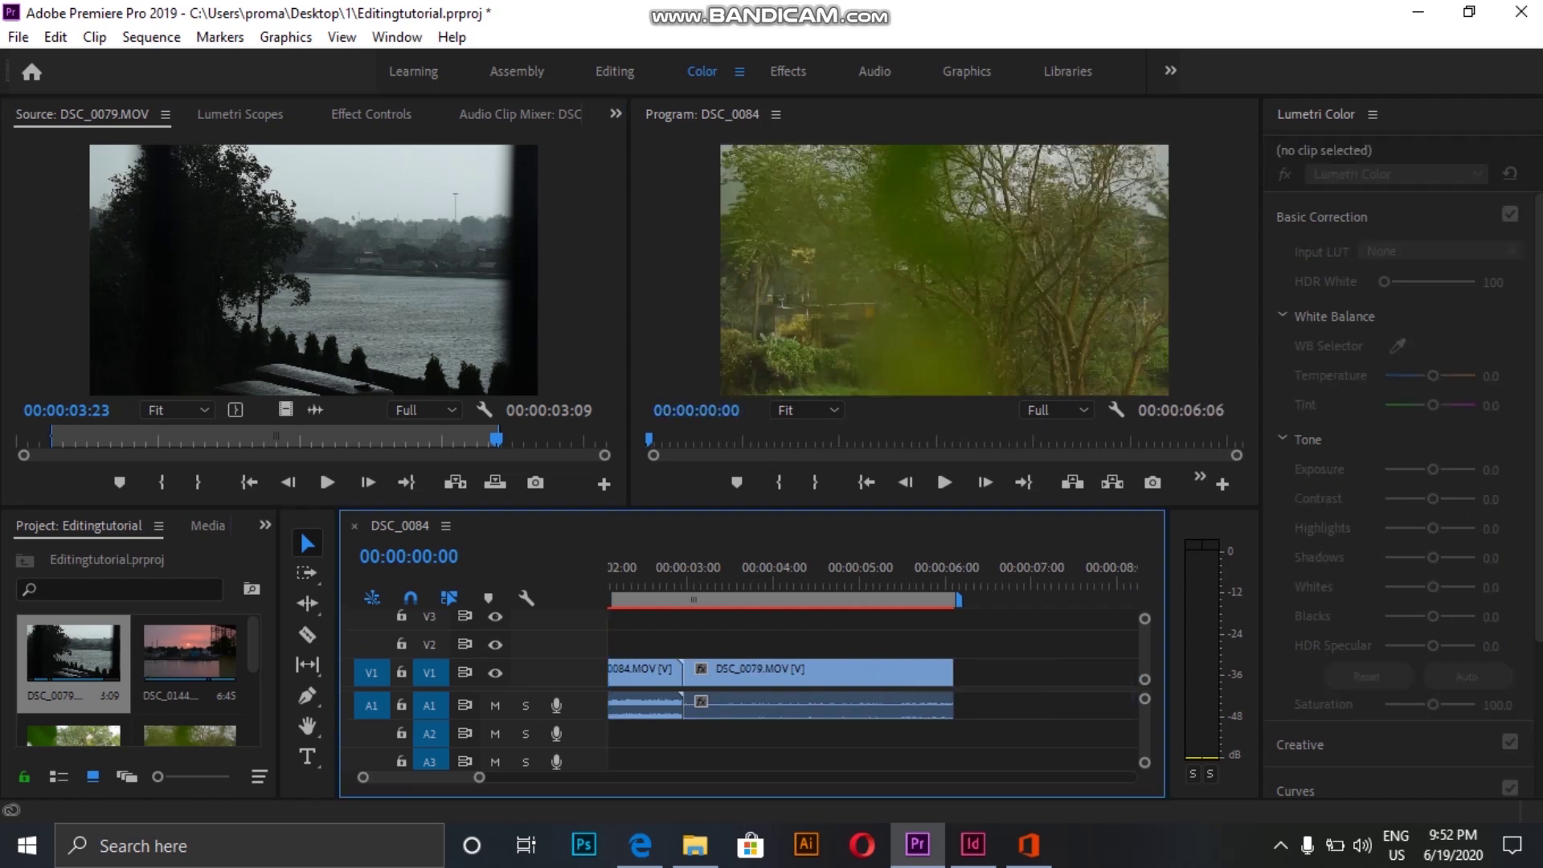
- Set an in point early in DSC_0516.MOV and place the marked portion directly after DSC_0144.MOV on V1
left_click_drag(252, 643, 252, 666)
scroll(137, 675, "down", 2)
double_click(73, 691)
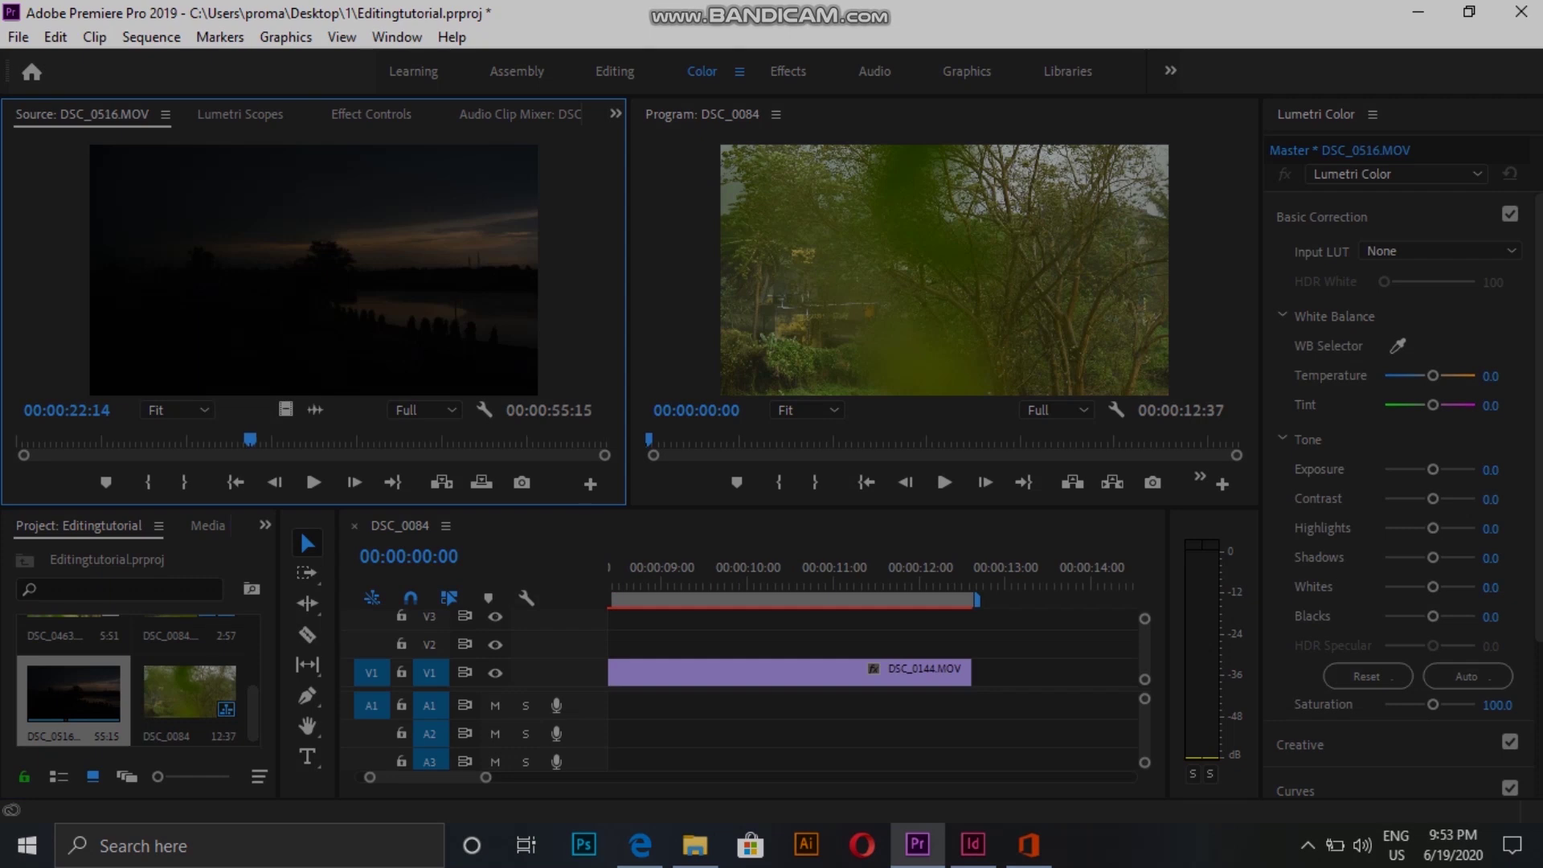
left_click_drag(252, 439, 352, 440)
key("i")
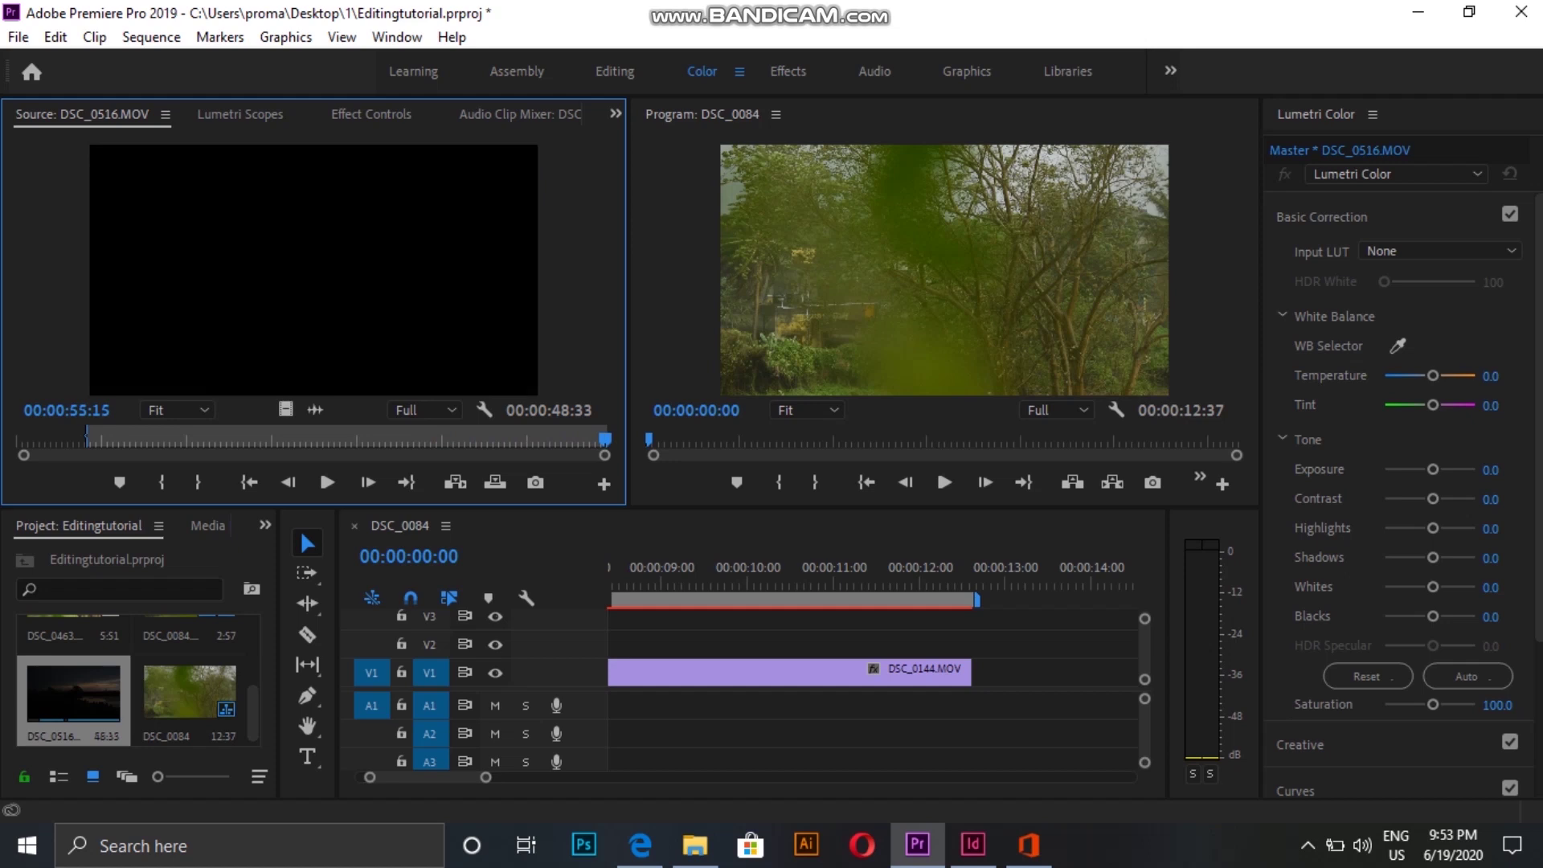
left_click_drag(314, 269, 972, 674)
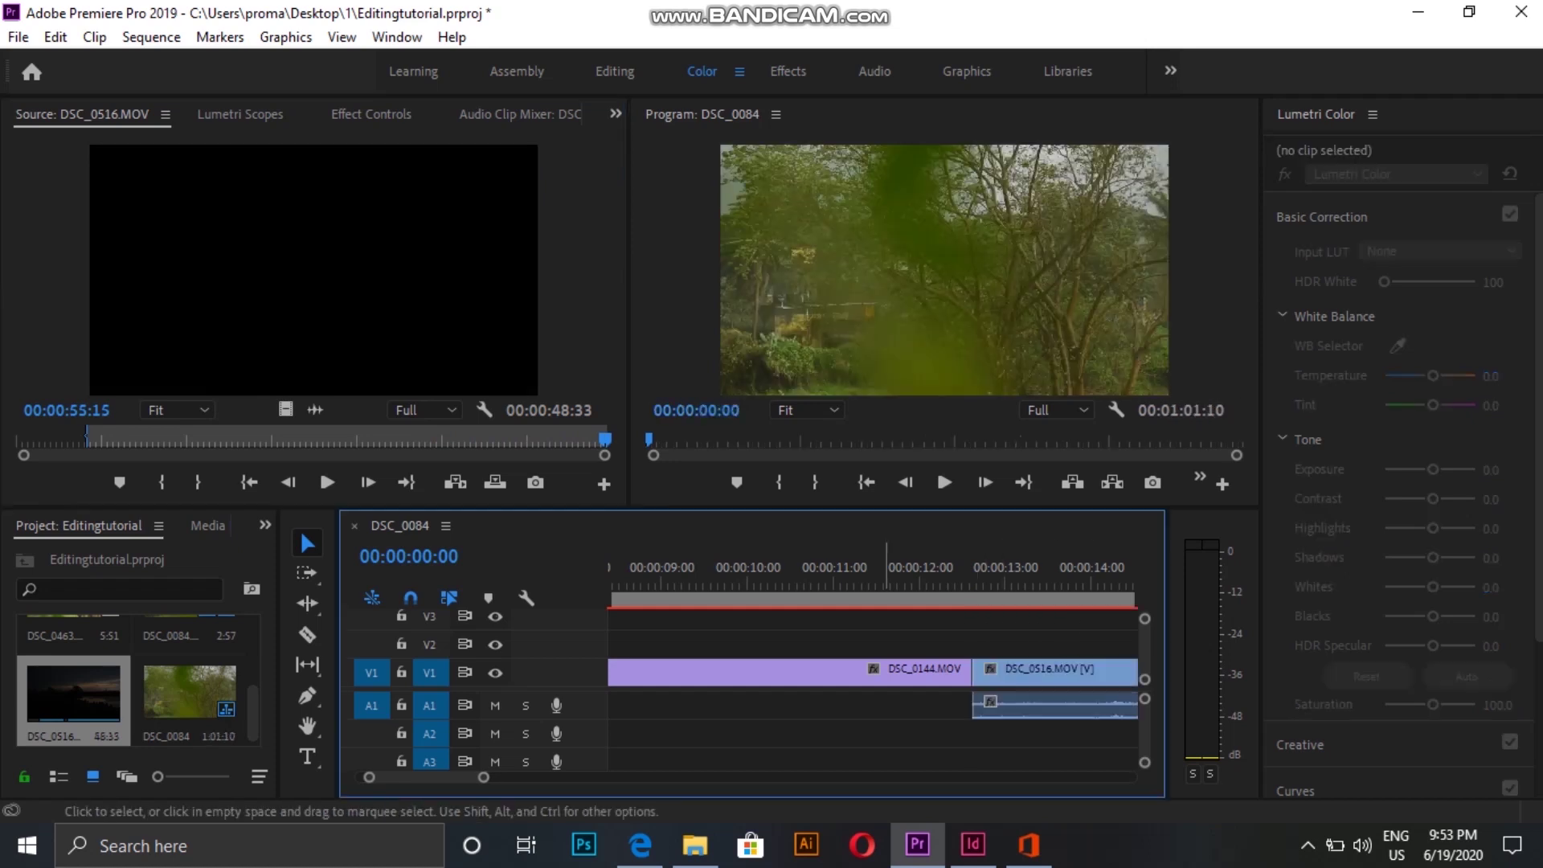
- Split the DSC_0516.MOV clip at 00:00:28:28 in the sequence and delete the portion after the cut
scroll(872, 673, "down", 3)
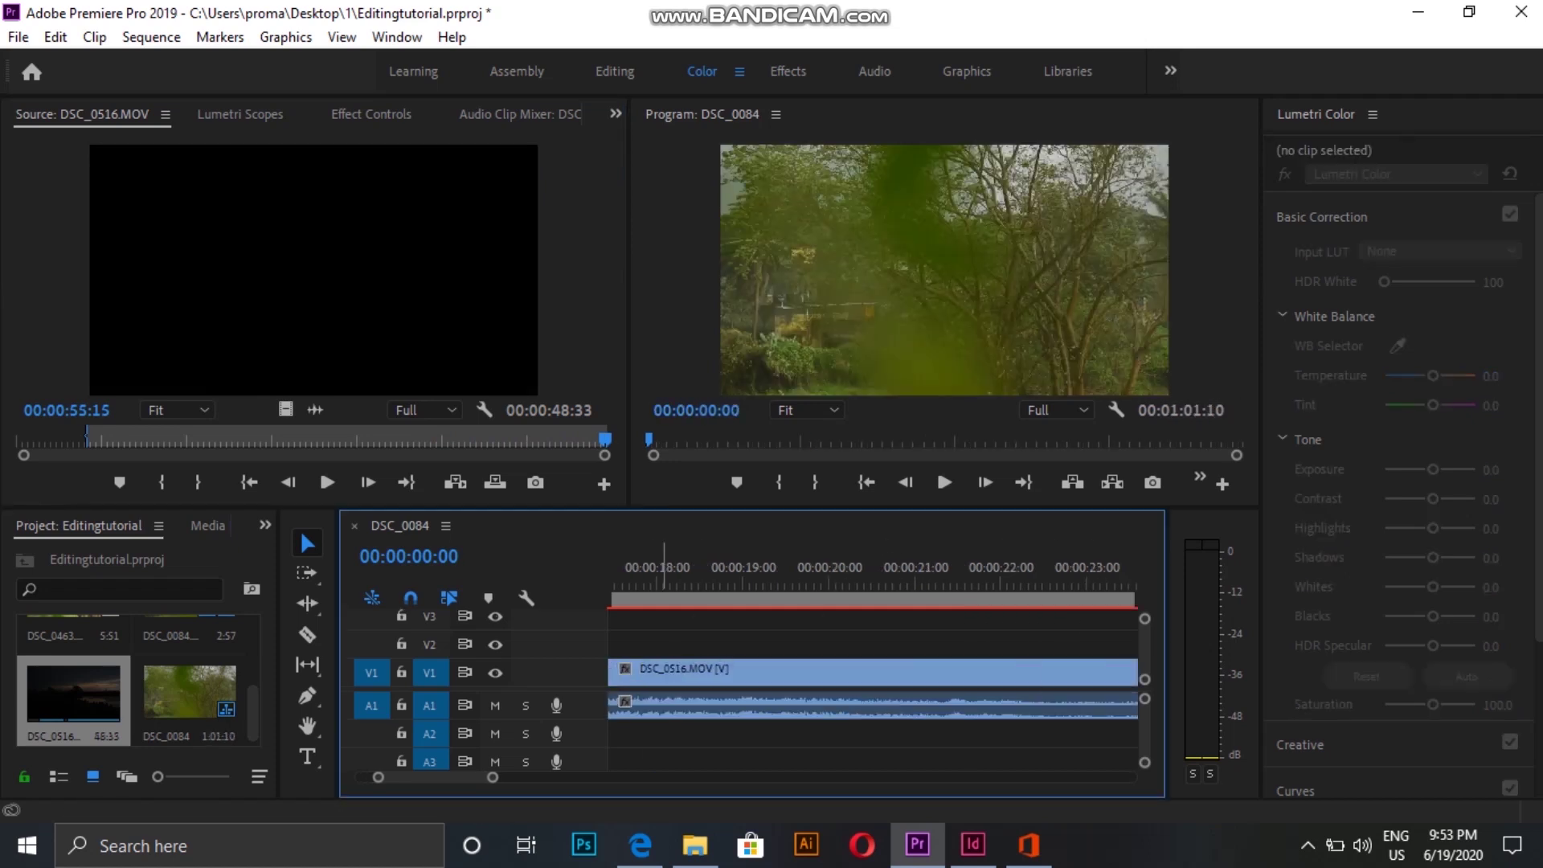
key("Down")
left_click(308, 634)
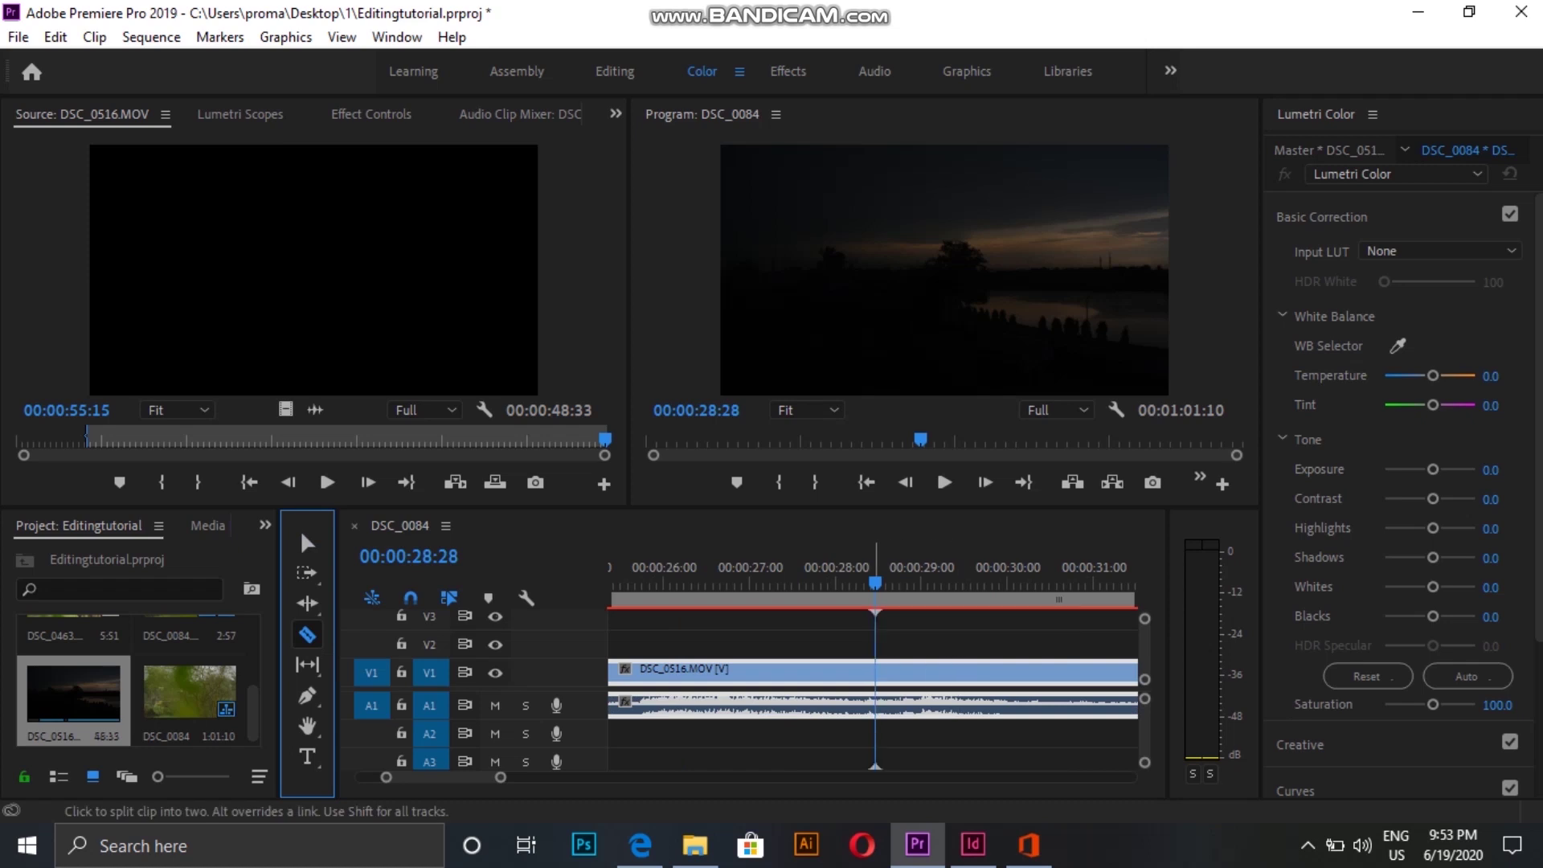
left_click(876, 671)
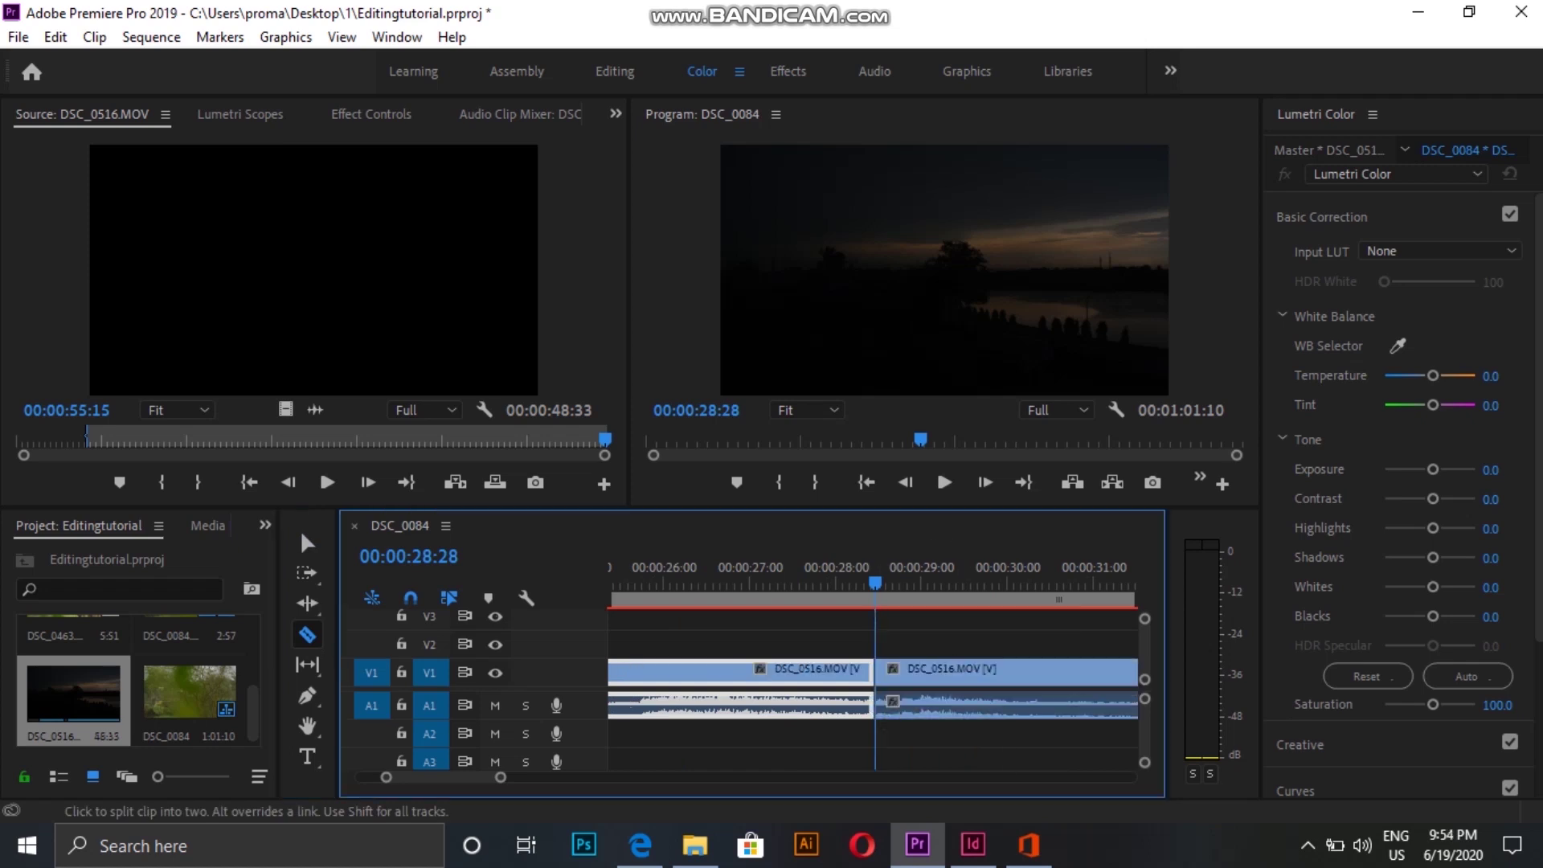
left_click(307, 543)
left_click(1001, 675)
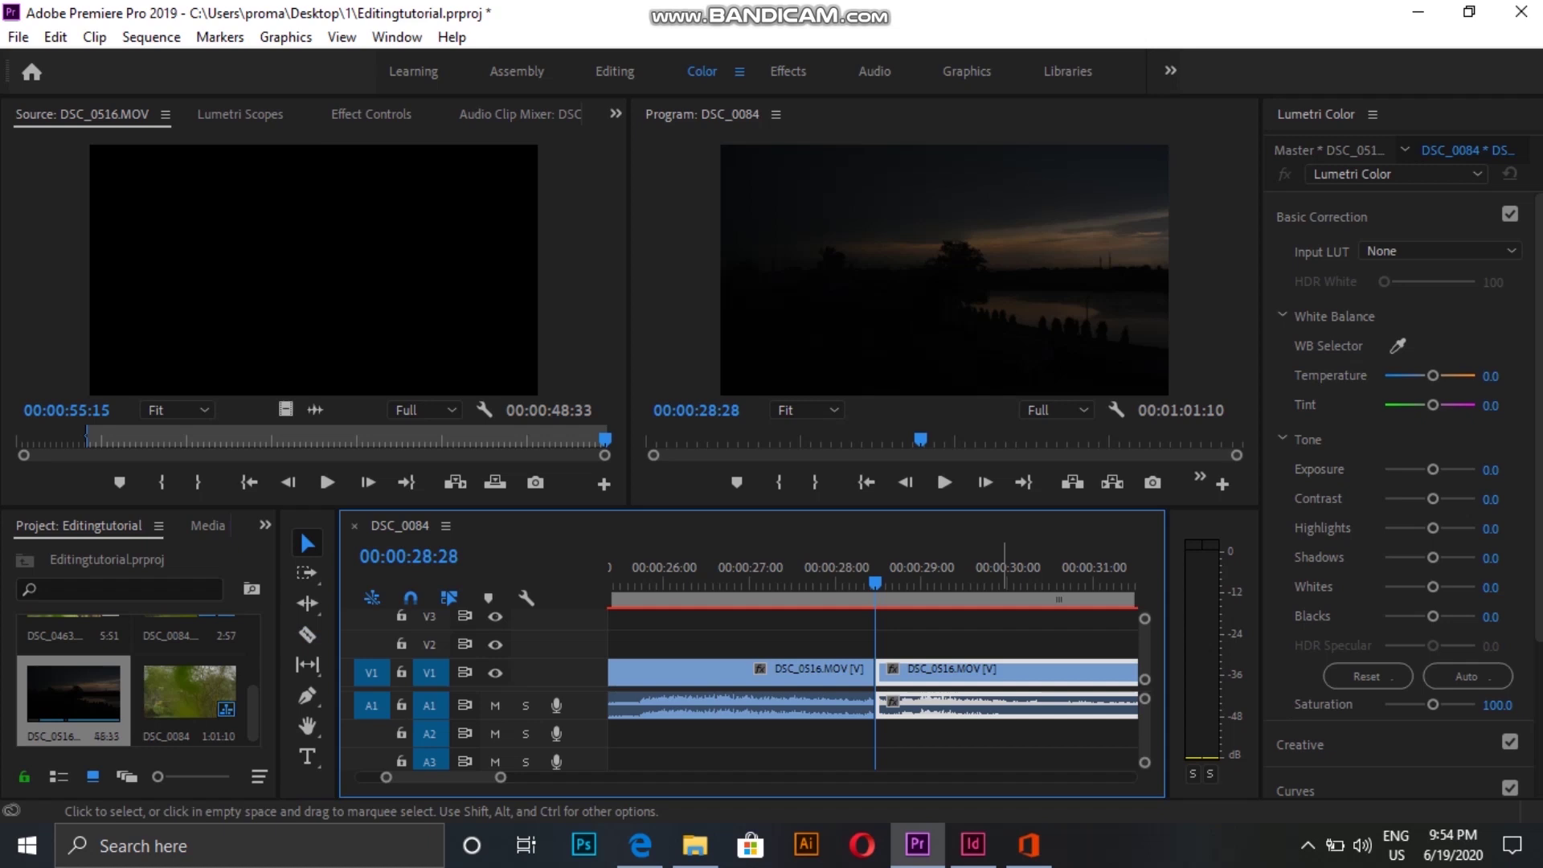
key("Delete")
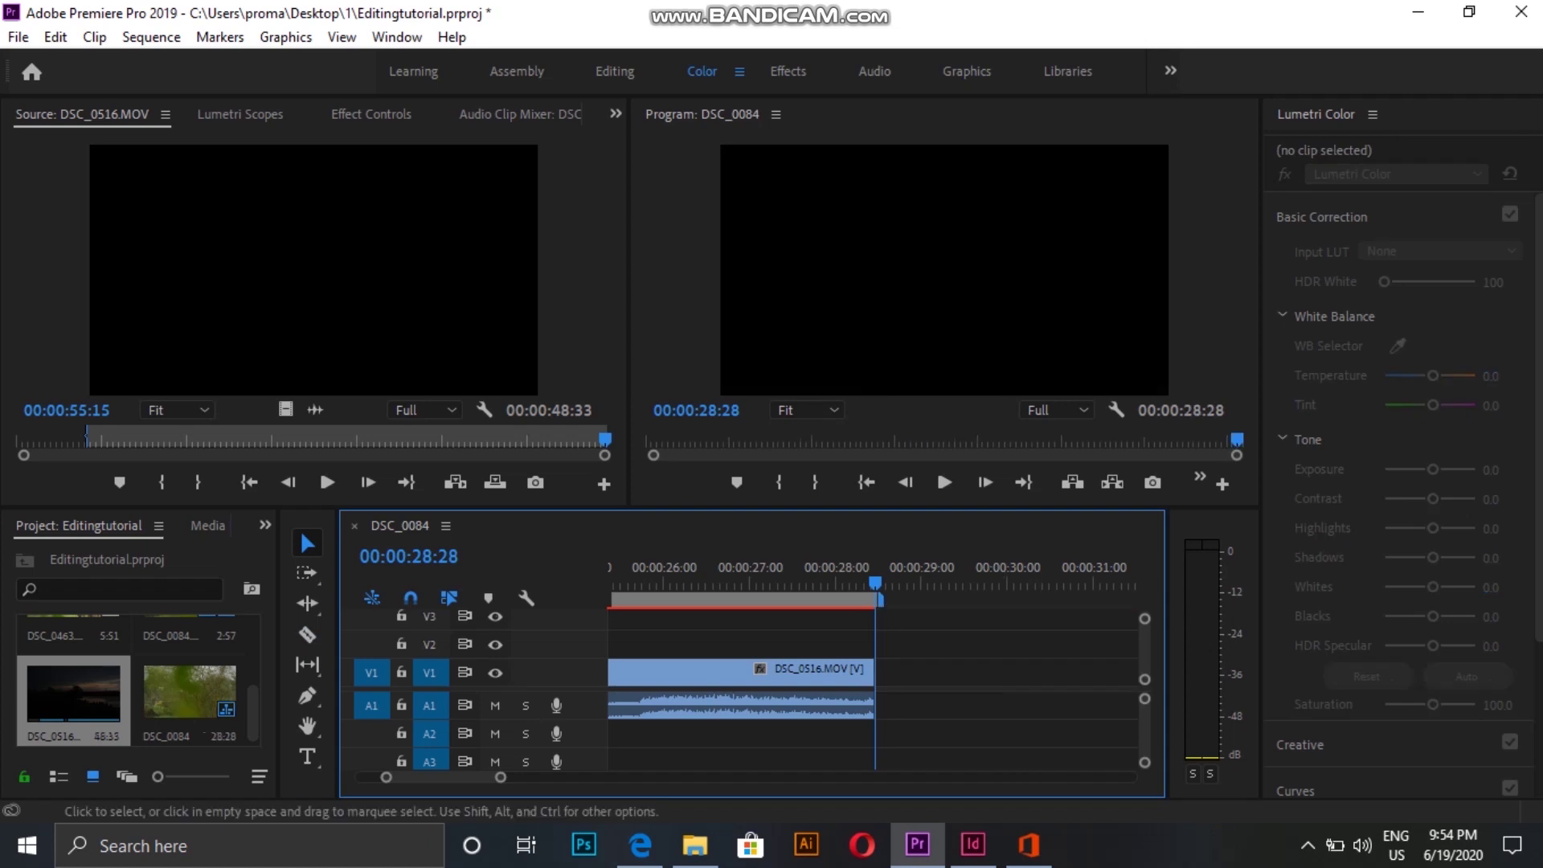
- Play the edited sequence from its start and mute audio track A1
left_click(855, 566)
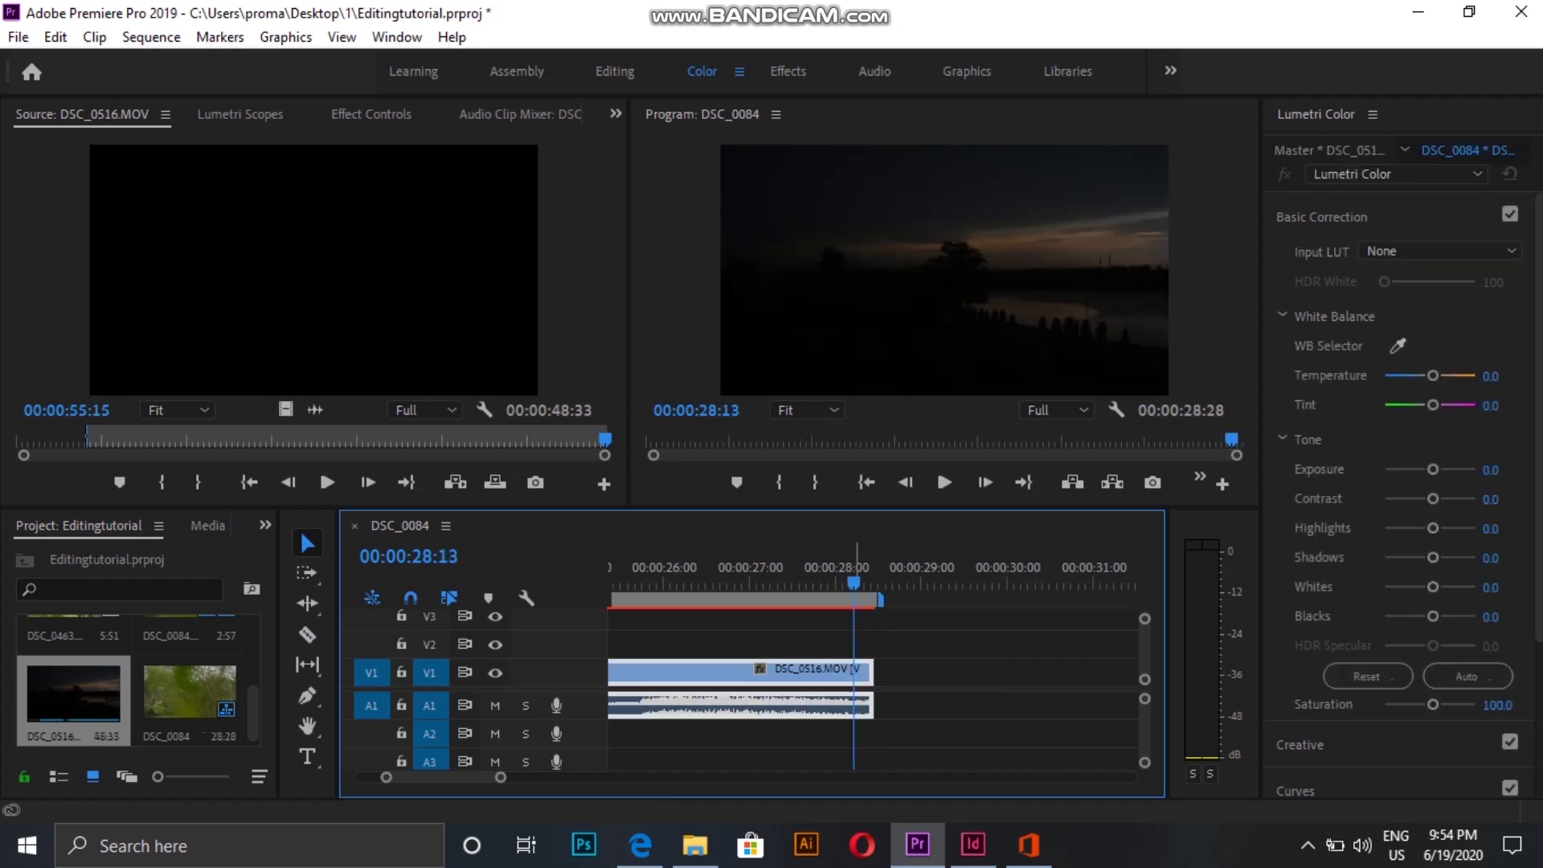
scroll(873, 688, "up", 5)
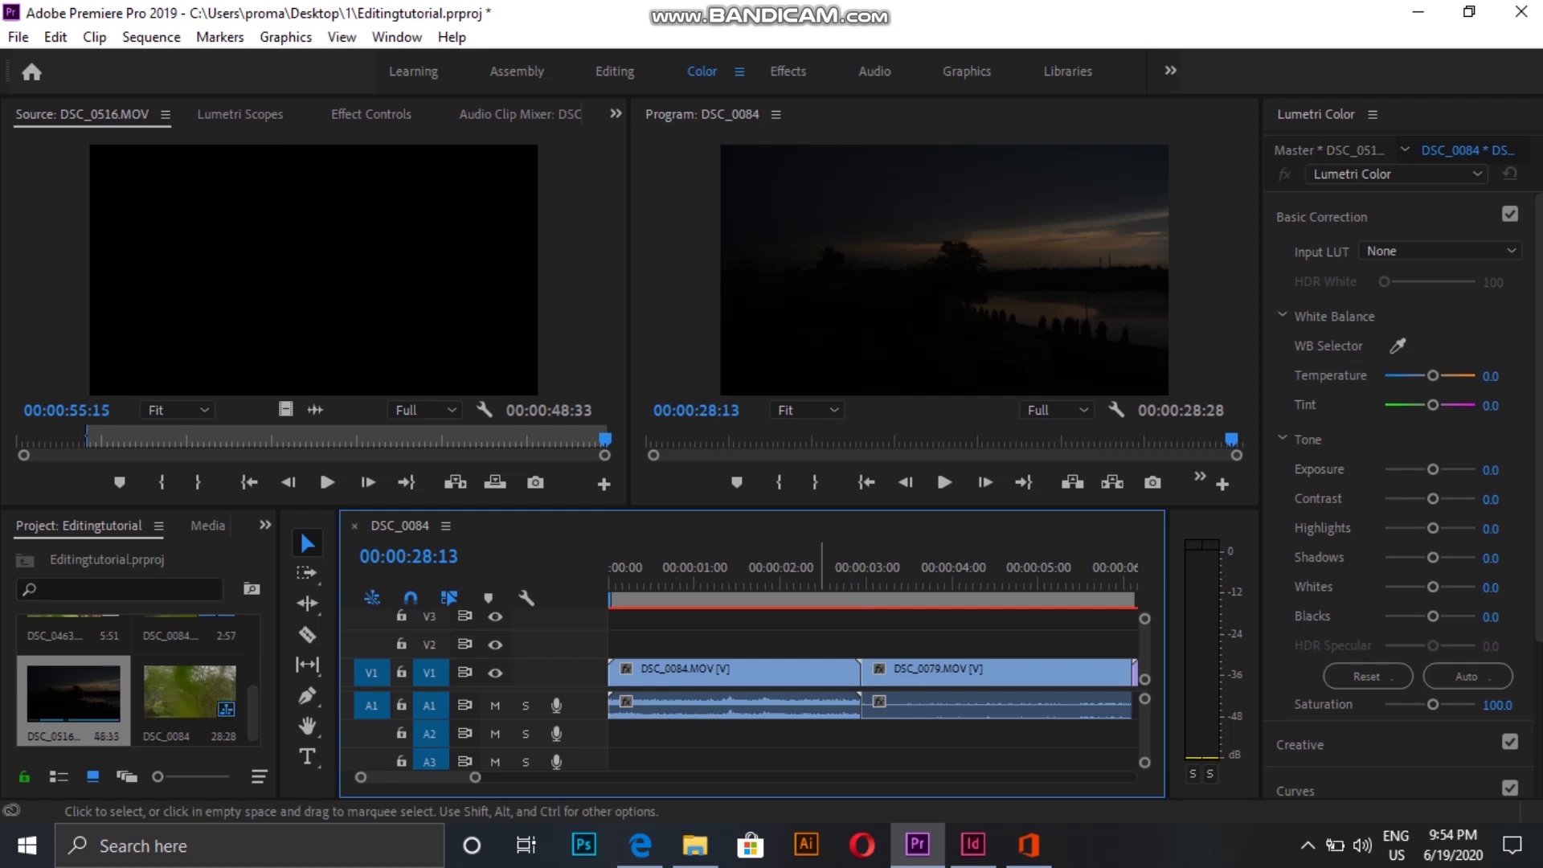
left_click(612, 566)
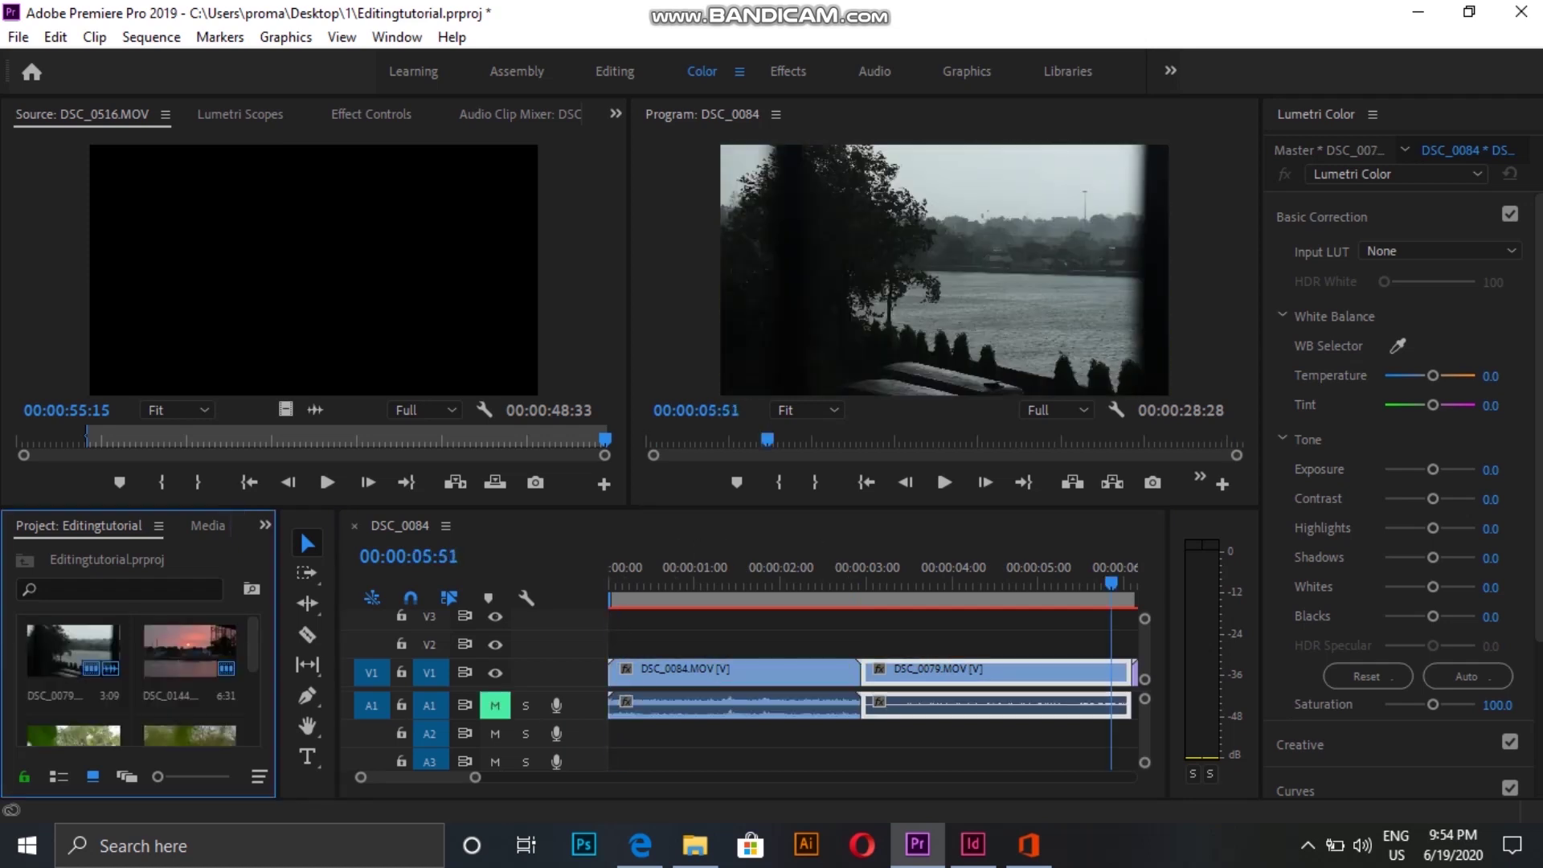
- Apply the Dip to Black video transition to the end of DSC_0084.MOV and return the playhead to that cut
left_click(264, 525)
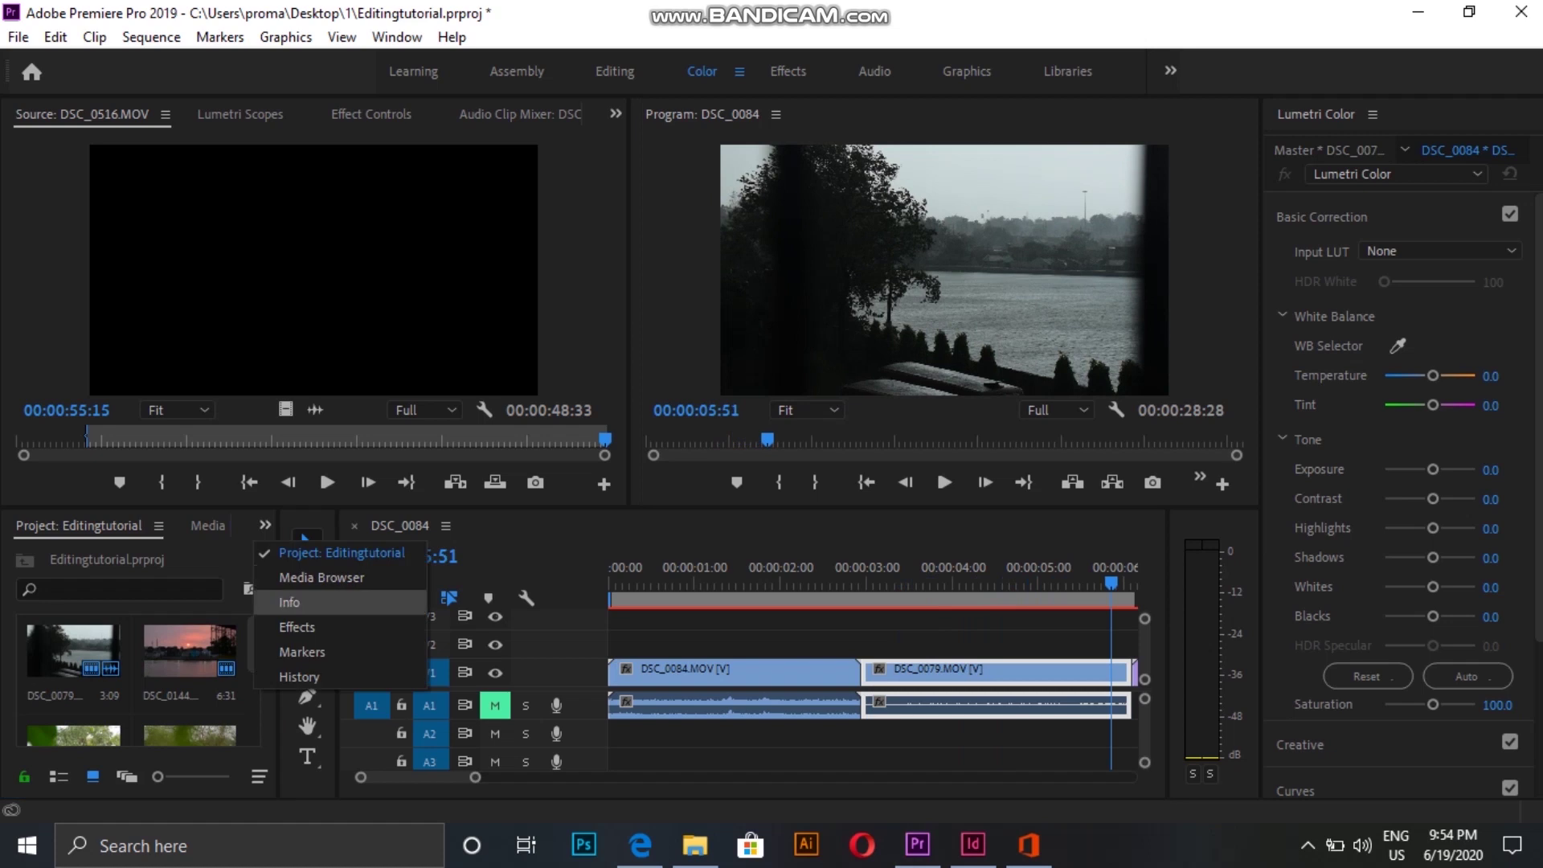
left_click(297, 627)
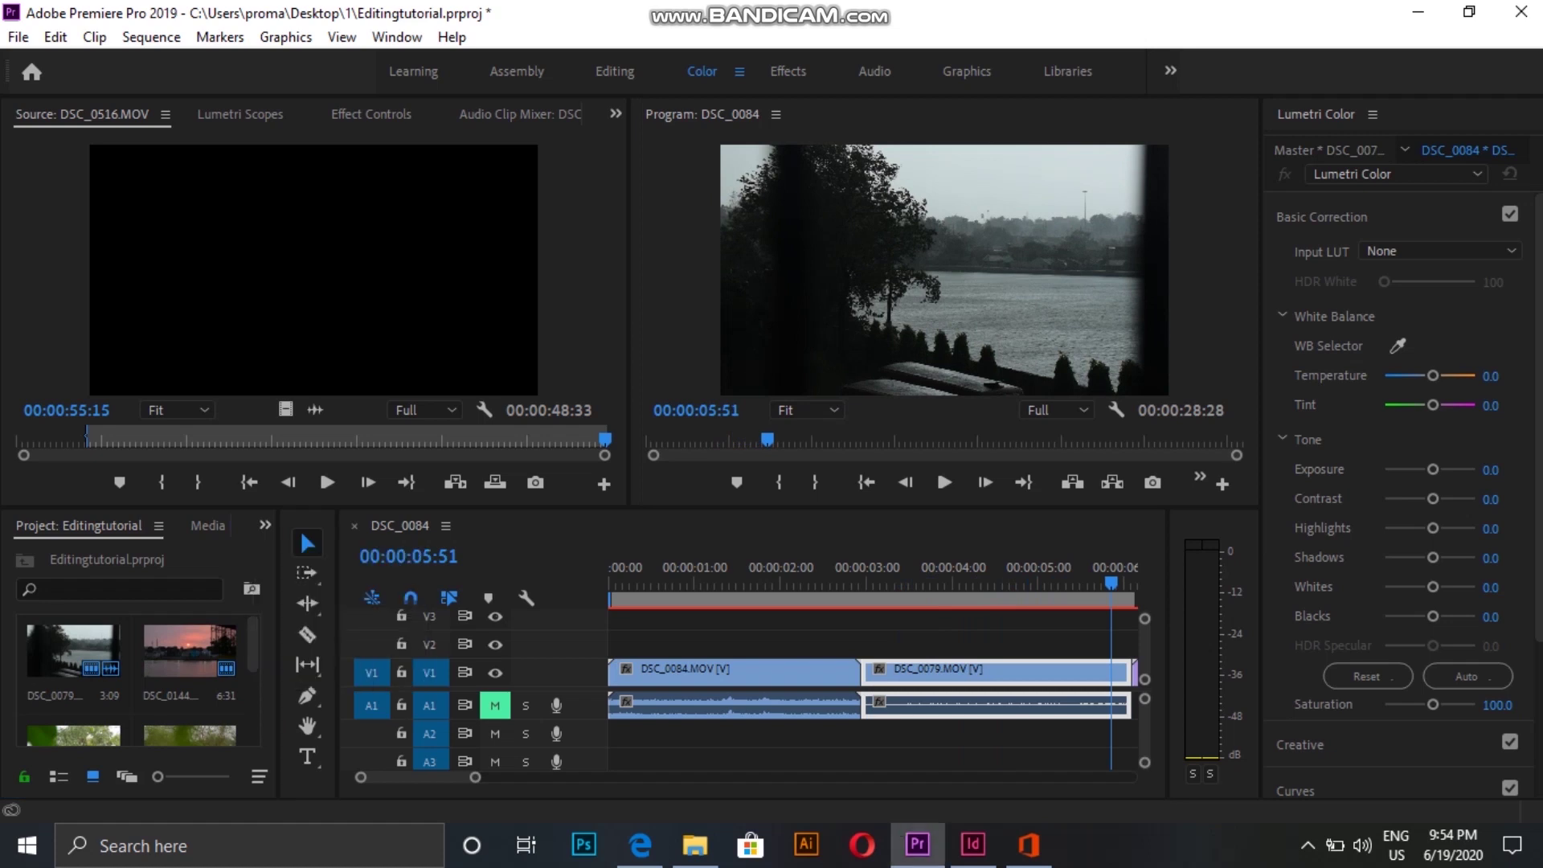
key("shift+7")
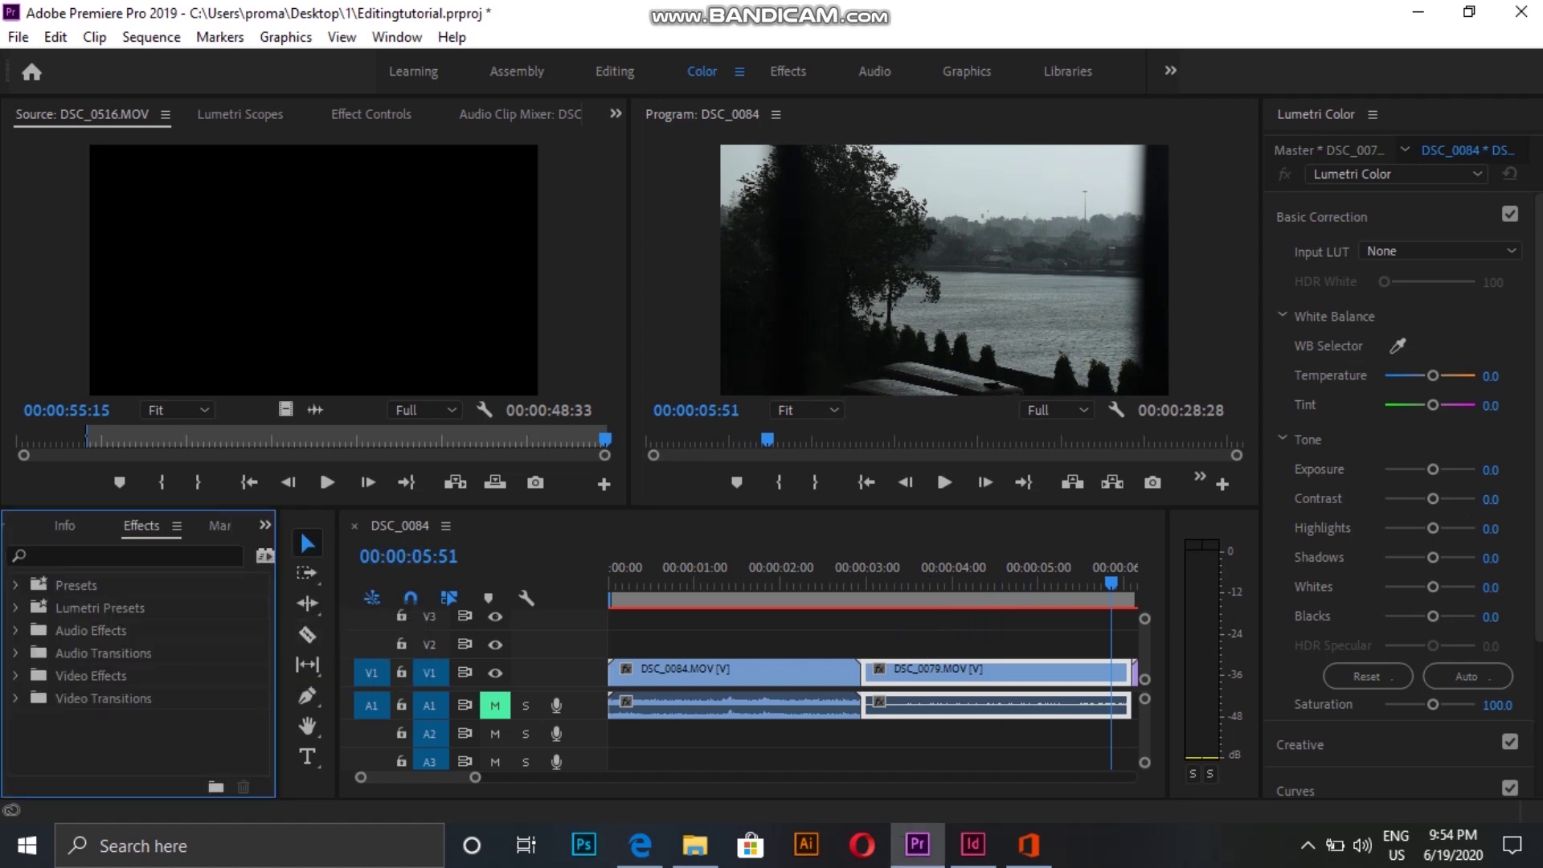
left_click(16, 699)
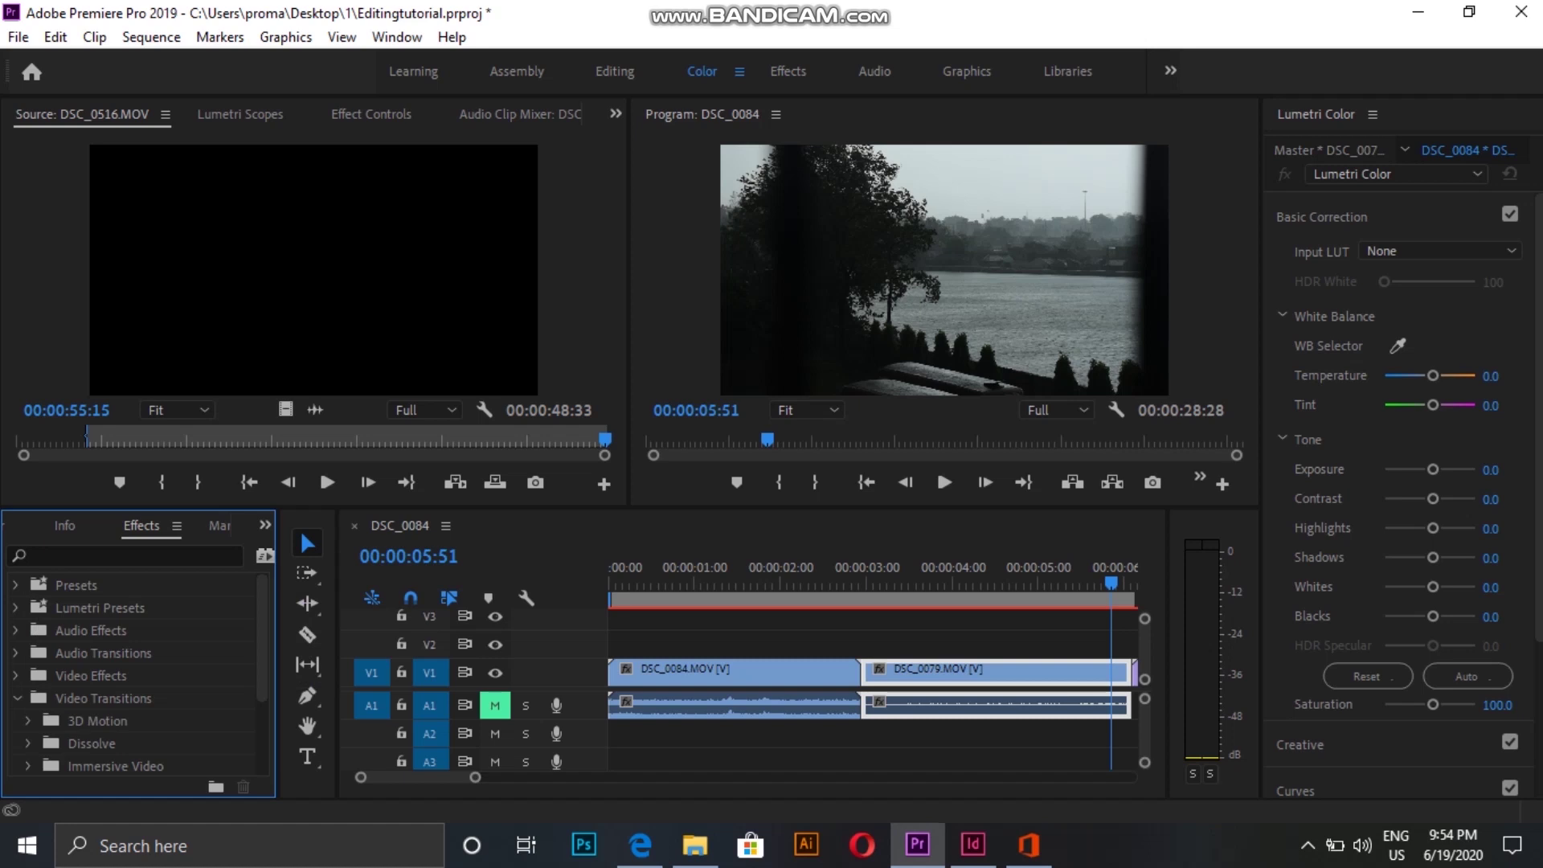
left_click_drag(262, 637, 262, 701)
left_click(29, 640)
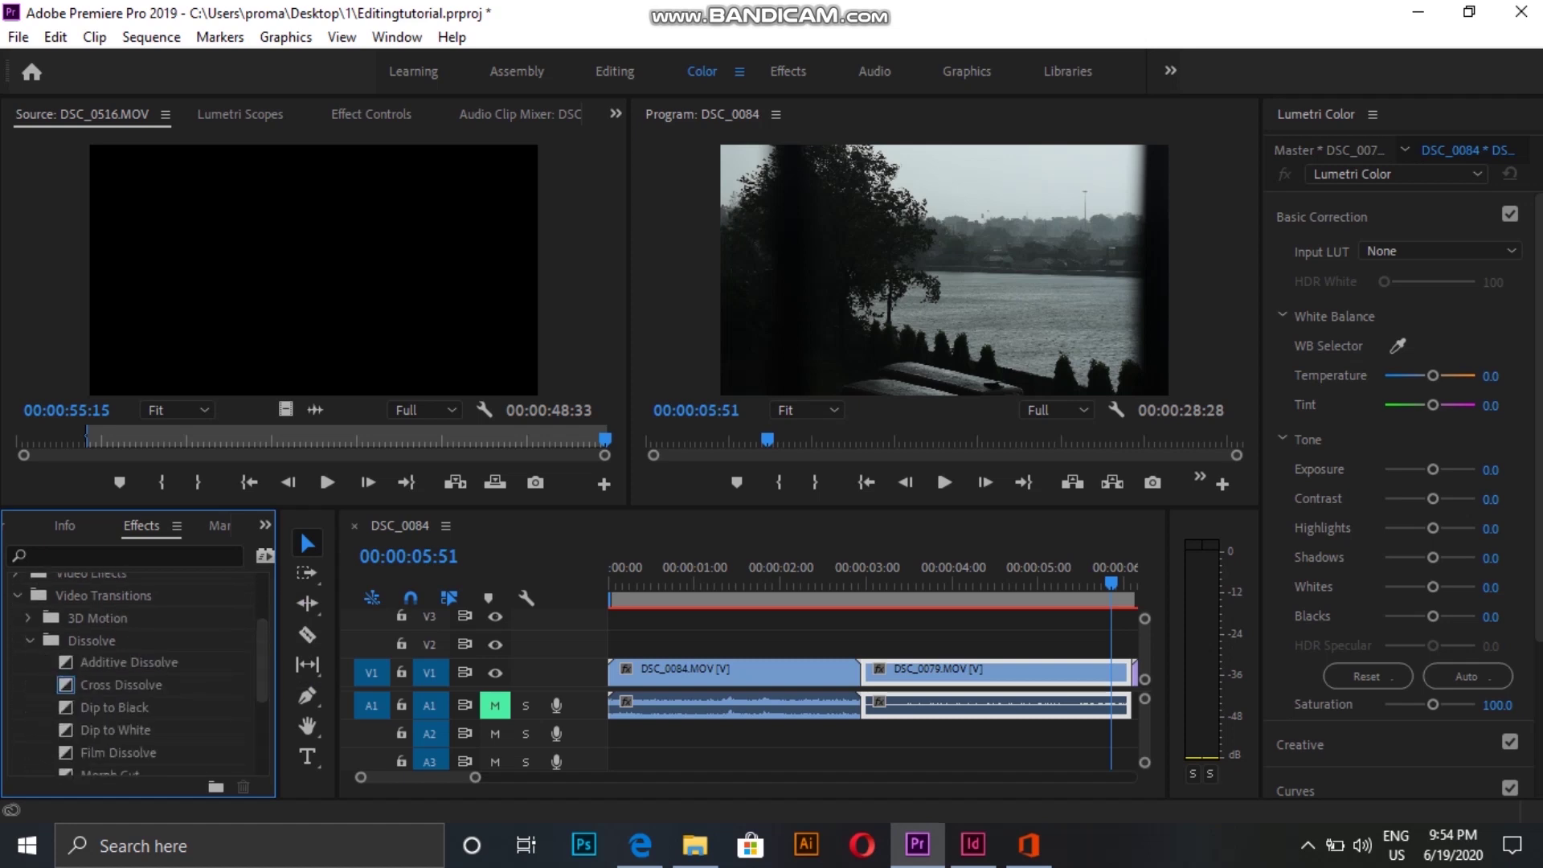
left_click_drag(113, 707, 852, 674)
left_click_drag(1112, 582, 872, 582)
- Apply the Cross Dissolve transition to the start of DSC_0144.MOV and play it back from 00:00:05:50
scroll(872, 673, "down", 2)
left_click_drag(679, 582, 915, 582)
left_click_drag(121, 685, 940, 673)
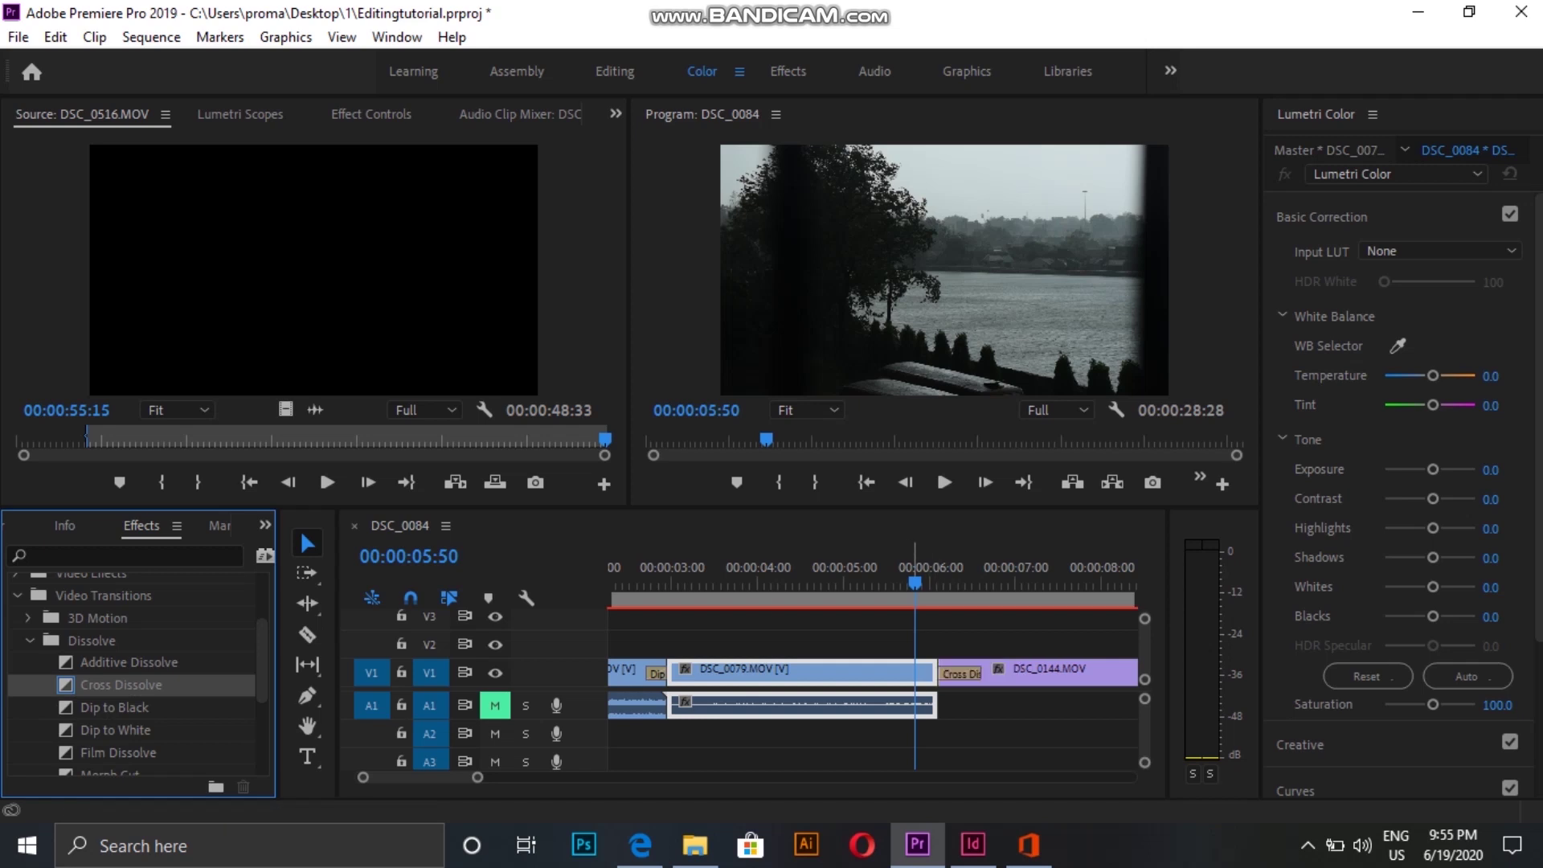
left_click(945, 483)
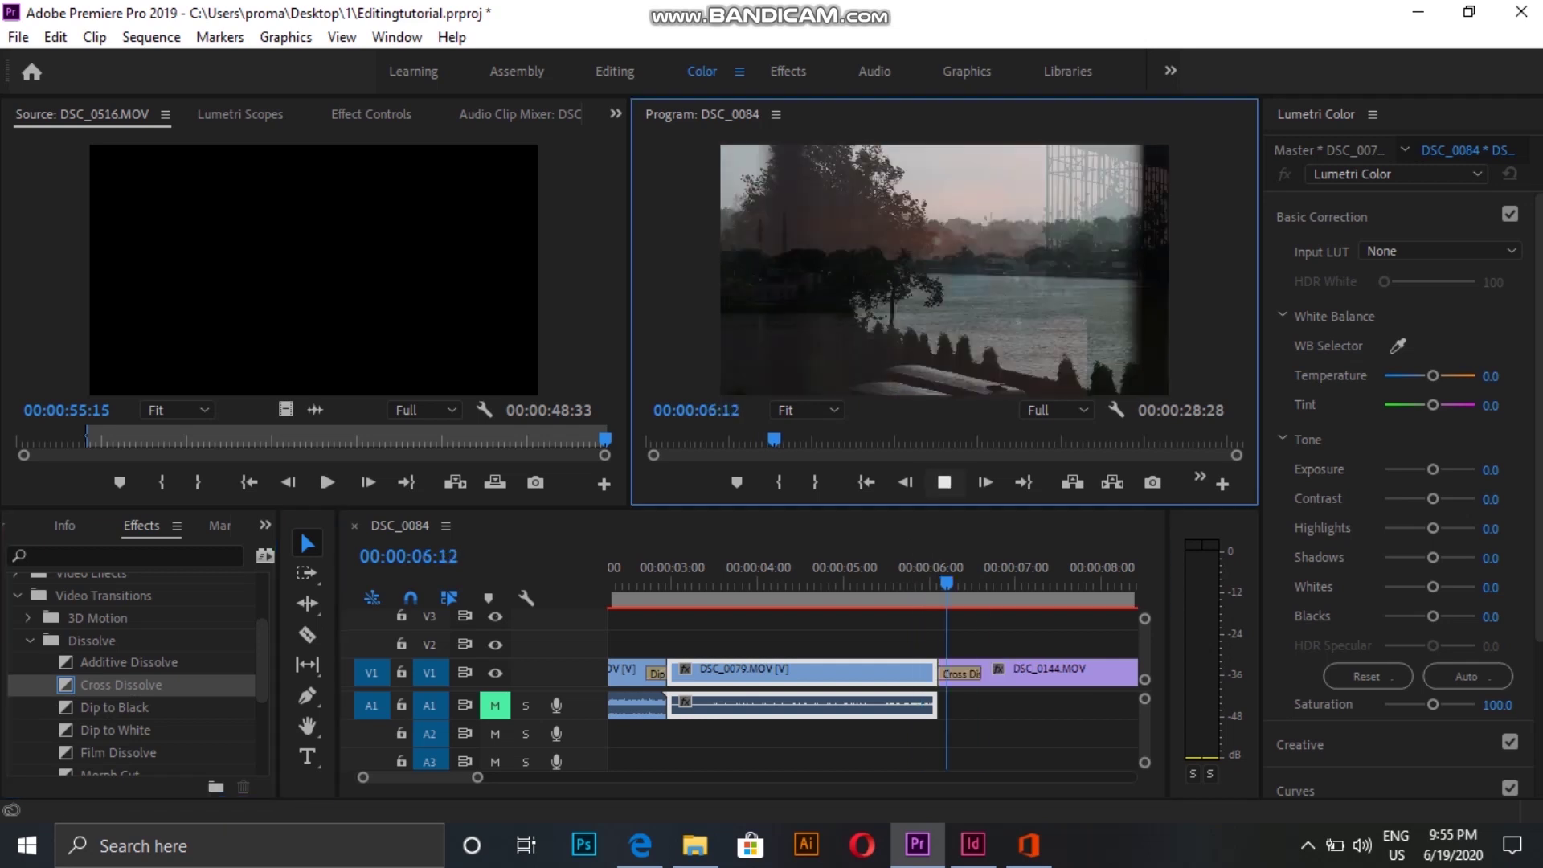
- Stop playback and set the DSC_0084.MOV clip's Lumetri exposure to -0.7 and contrast to 38.3
left_click(944, 482)
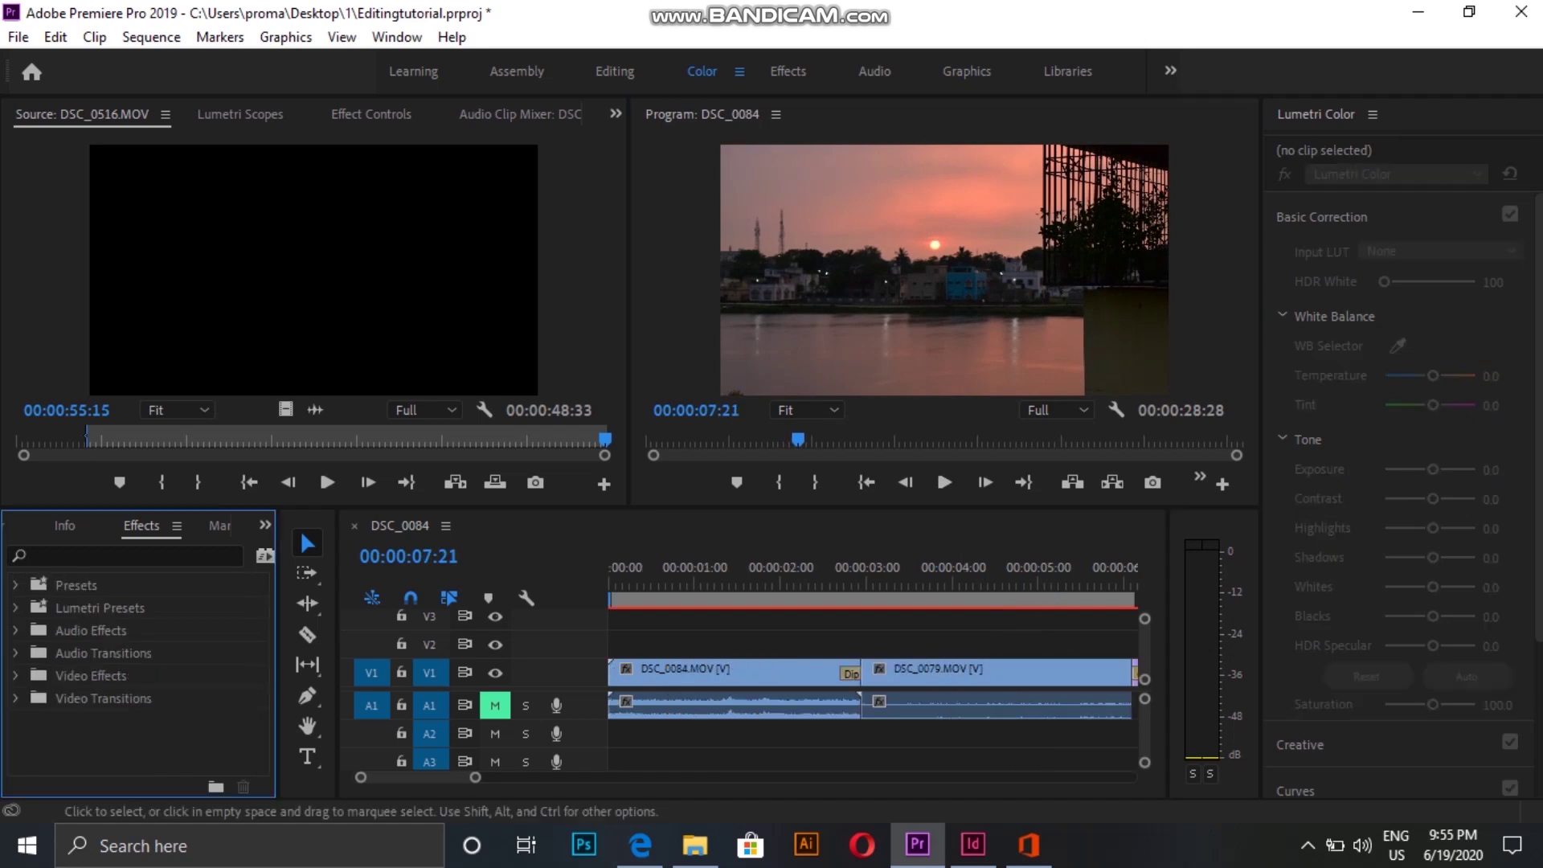
left_click(626, 673)
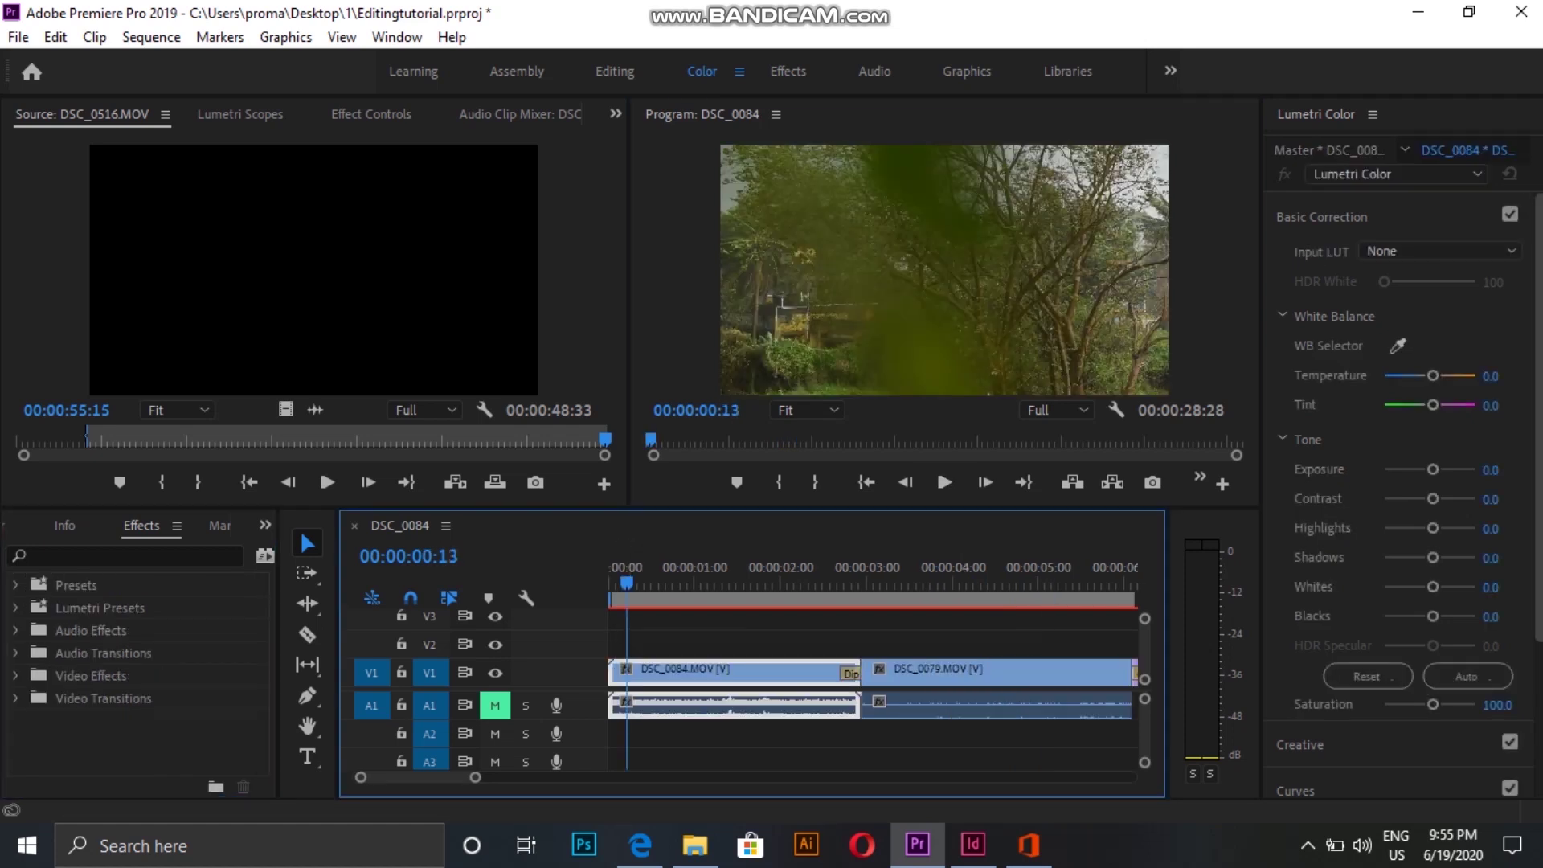
scroll(1403, 450, "down", 1)
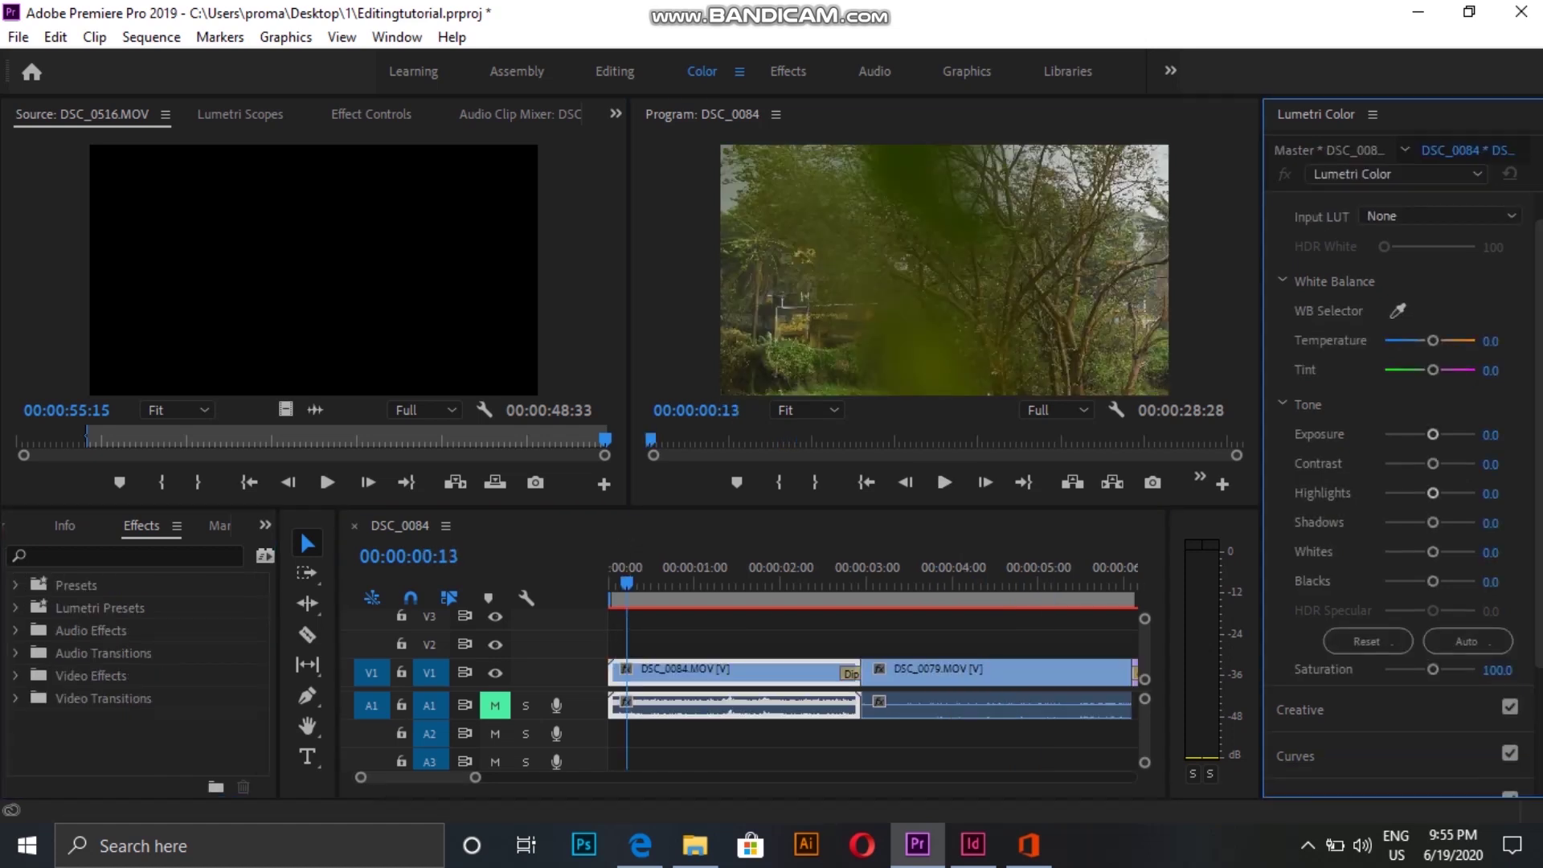
left_click_drag(1433, 434, 1453, 463)
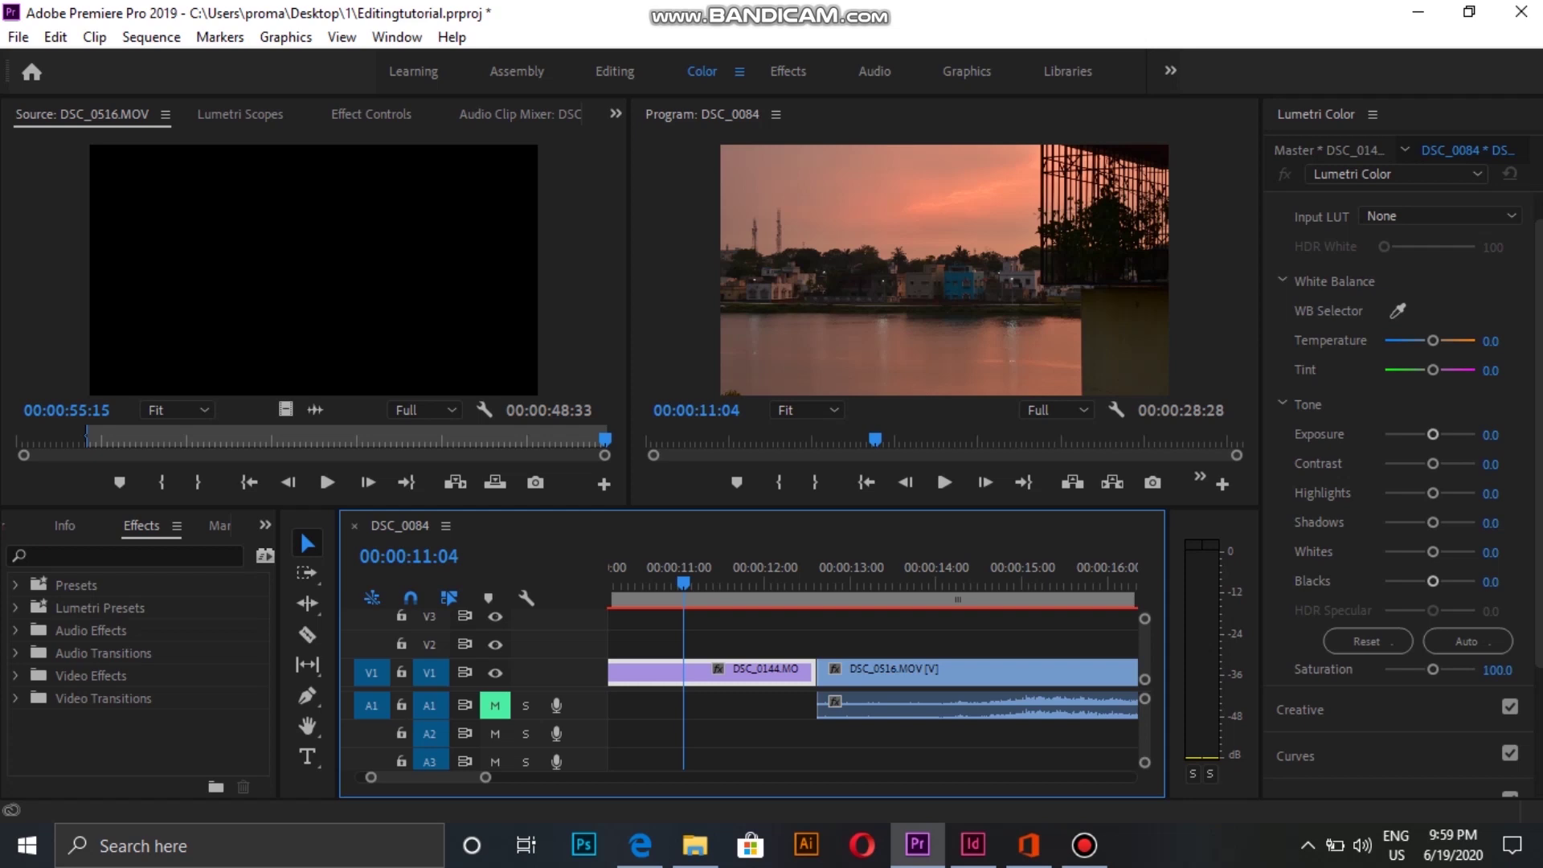
- Grade the DSC_0144.MOV clip with exposure -0.9, contrast 40.7, highlights 53.1 and slightly raised saturation
left_click_drag(1432, 434, 1454, 493)
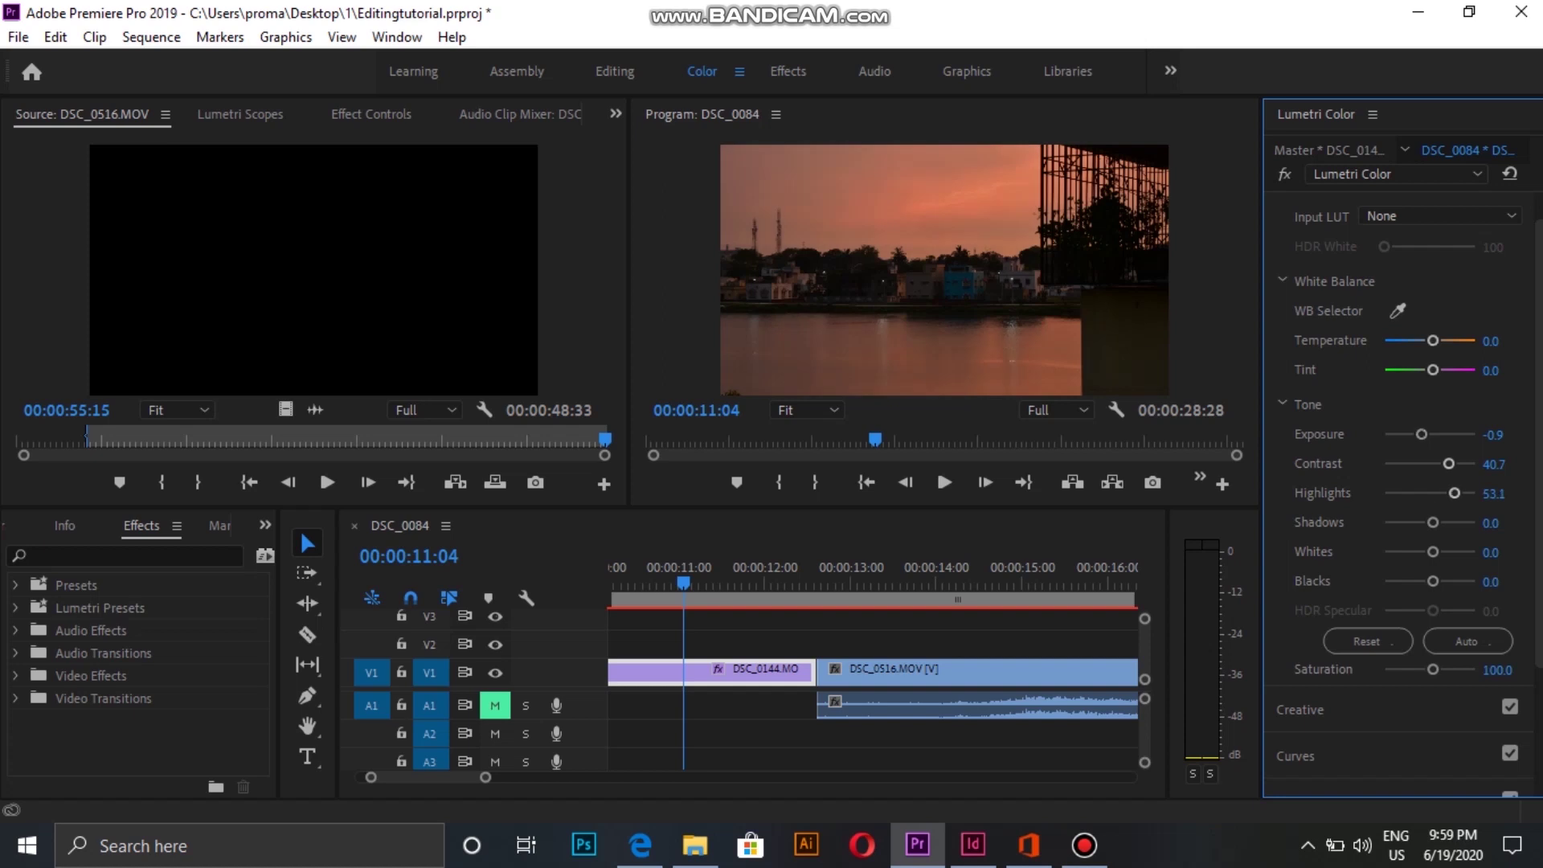
left_click_drag(1433, 670, 1445, 669)
- Grade the DSC_0516.MOV clip with exposure 2.0, contrast 8.6, shadows 38.3 and saturation 145.7, and check it at 00:00:14:03
left_click_drag(684, 582, 838, 582)
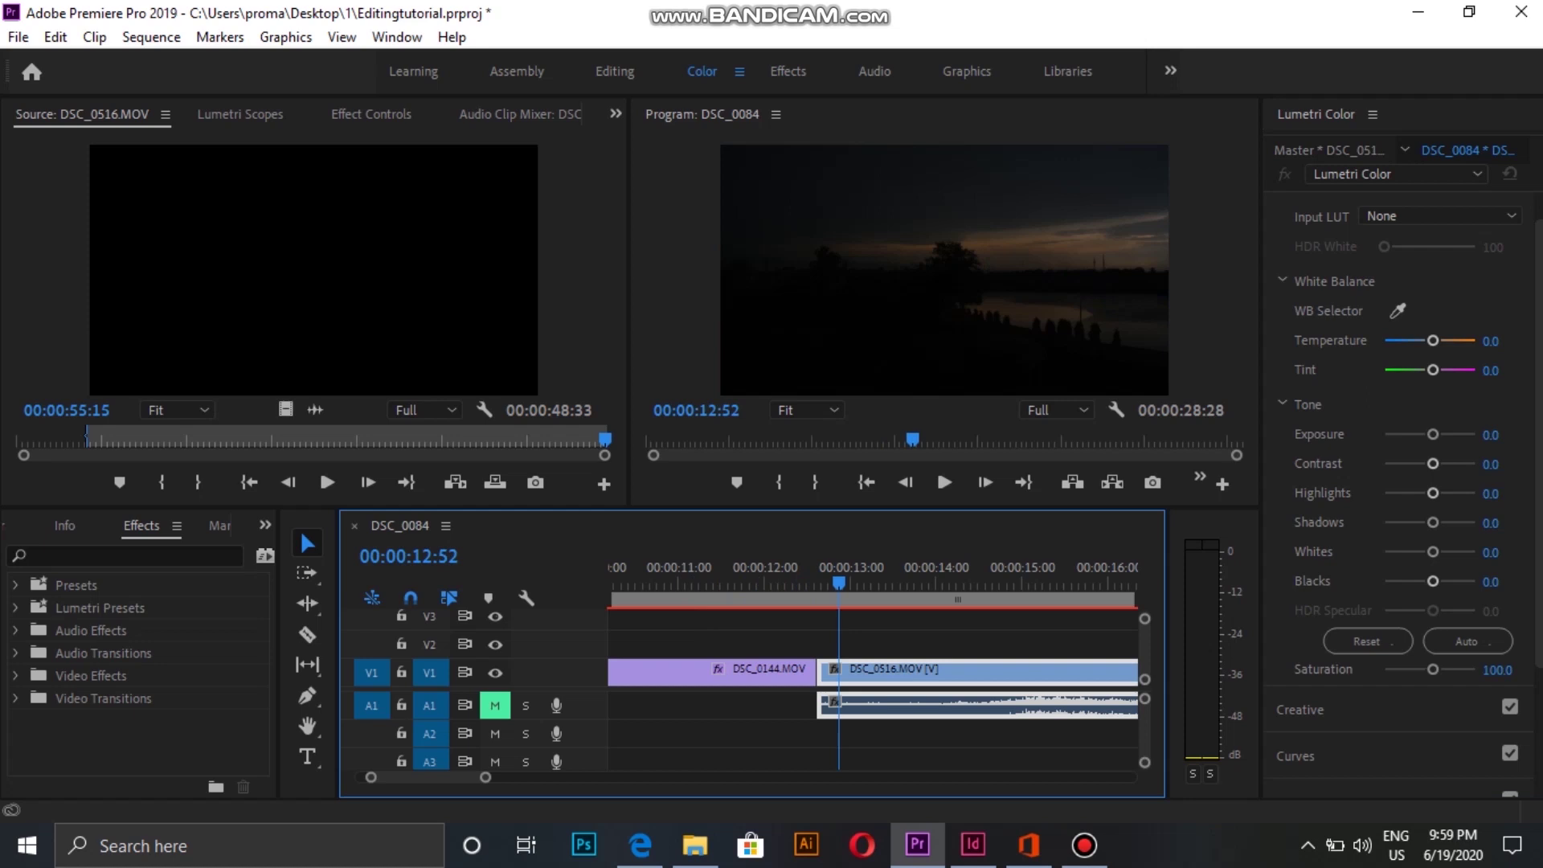
left_click_drag(1433, 434, 1449, 434)
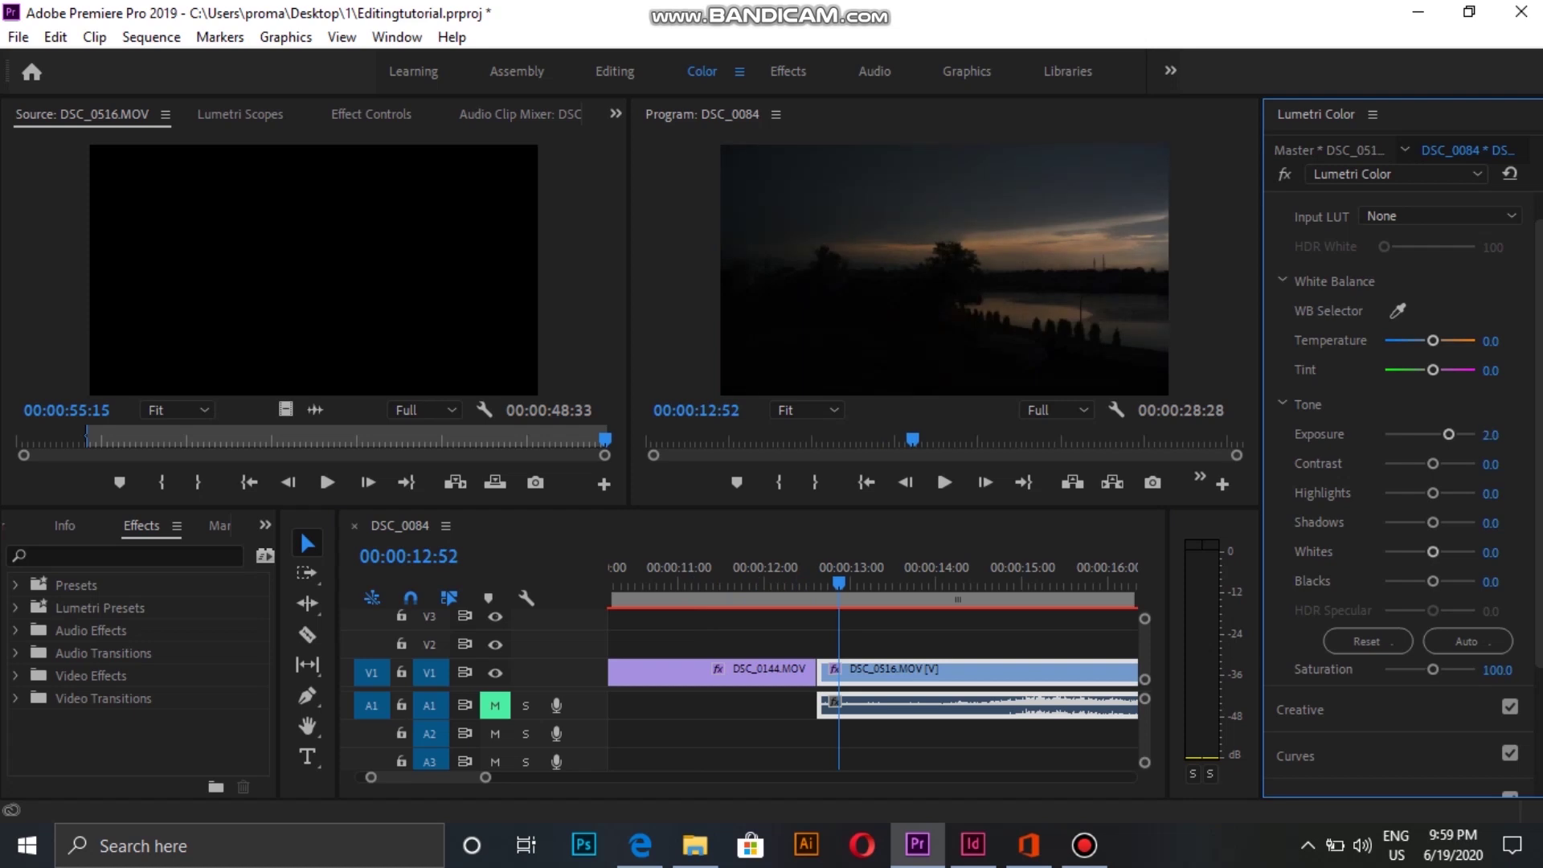
left_click_drag(1432, 669, 1450, 670)
left_click_drag(1432, 463, 1434, 464)
mouse_move(1432, 522)
left_mouse_down()
mouse_move(1461, 523)
mouse_move(1447, 522)
left_mouse_up()
left_click(830, 583)
left_click(939, 583)
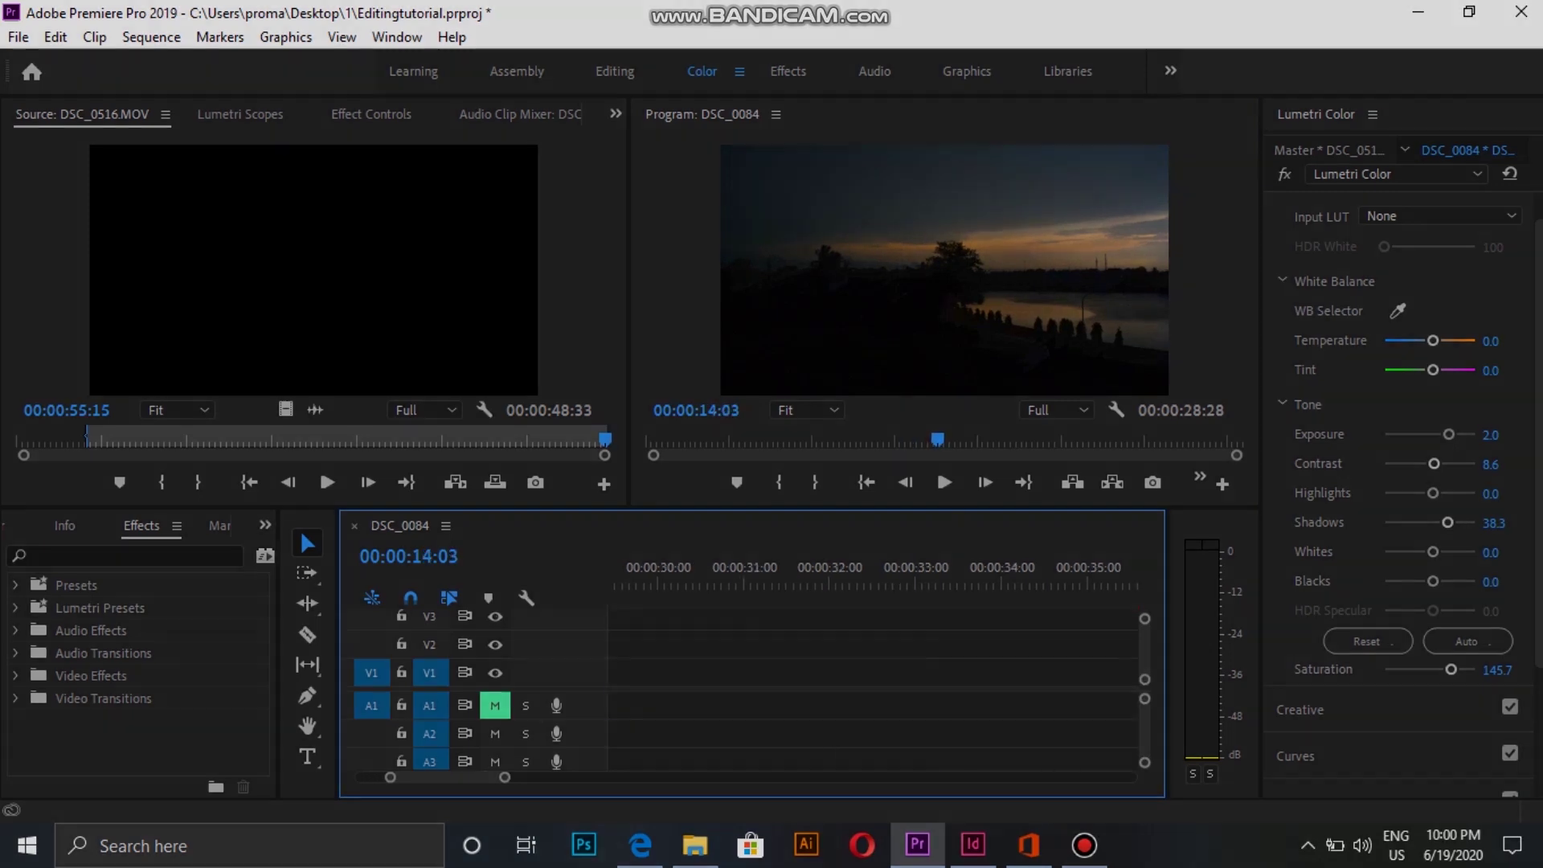
- Apply the Dip to Black video transition to the start of DSC_0084.MOV and play it from the beginning of the sequence
scroll(872, 673, "up", 5)
left_click_drag(619, 581, 610, 581)
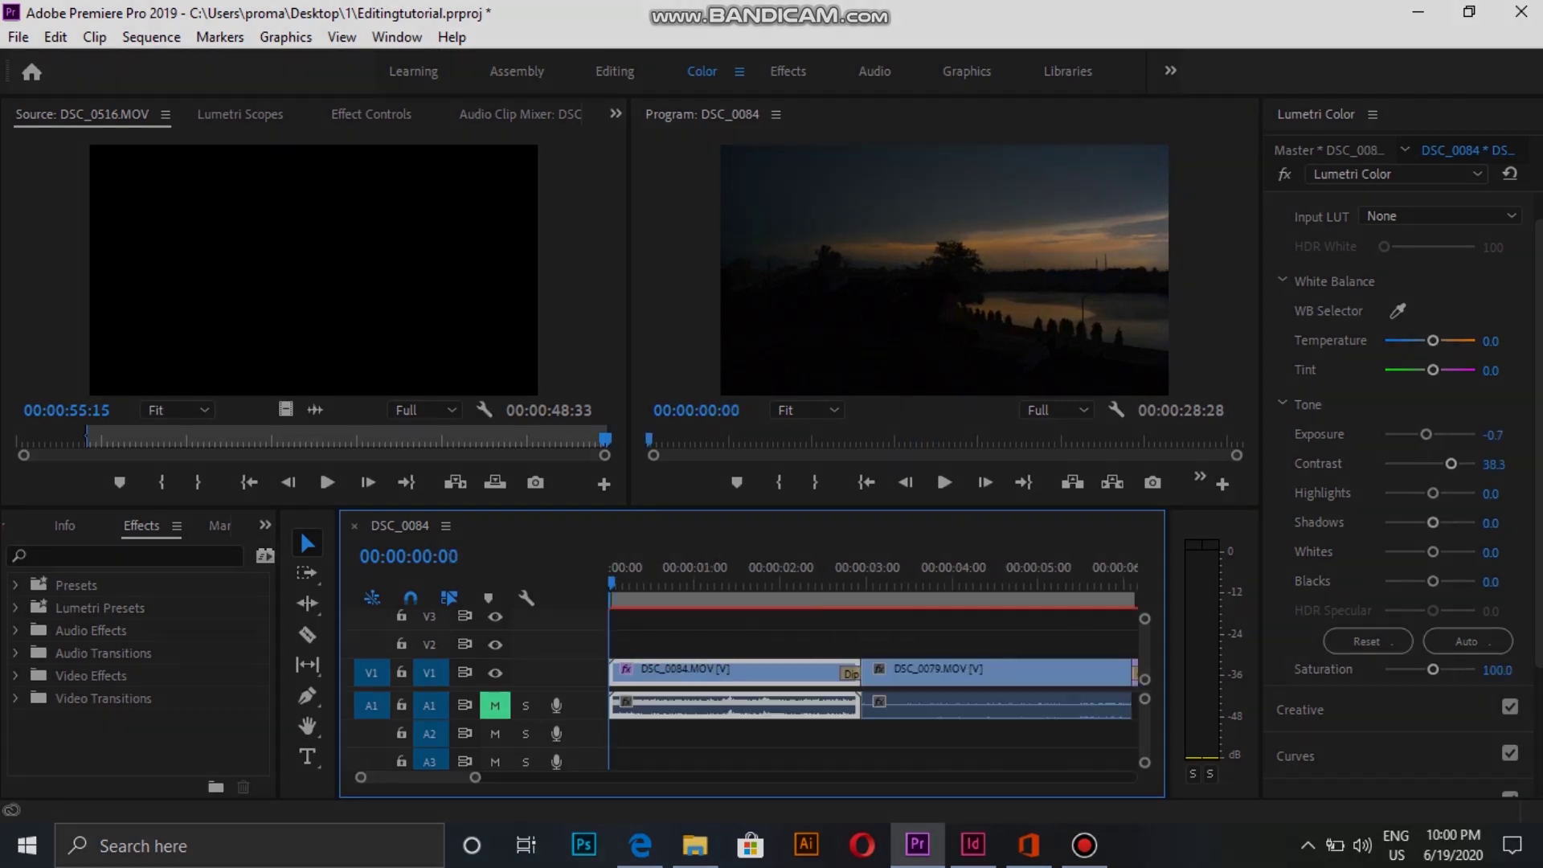
left_click(16, 698)
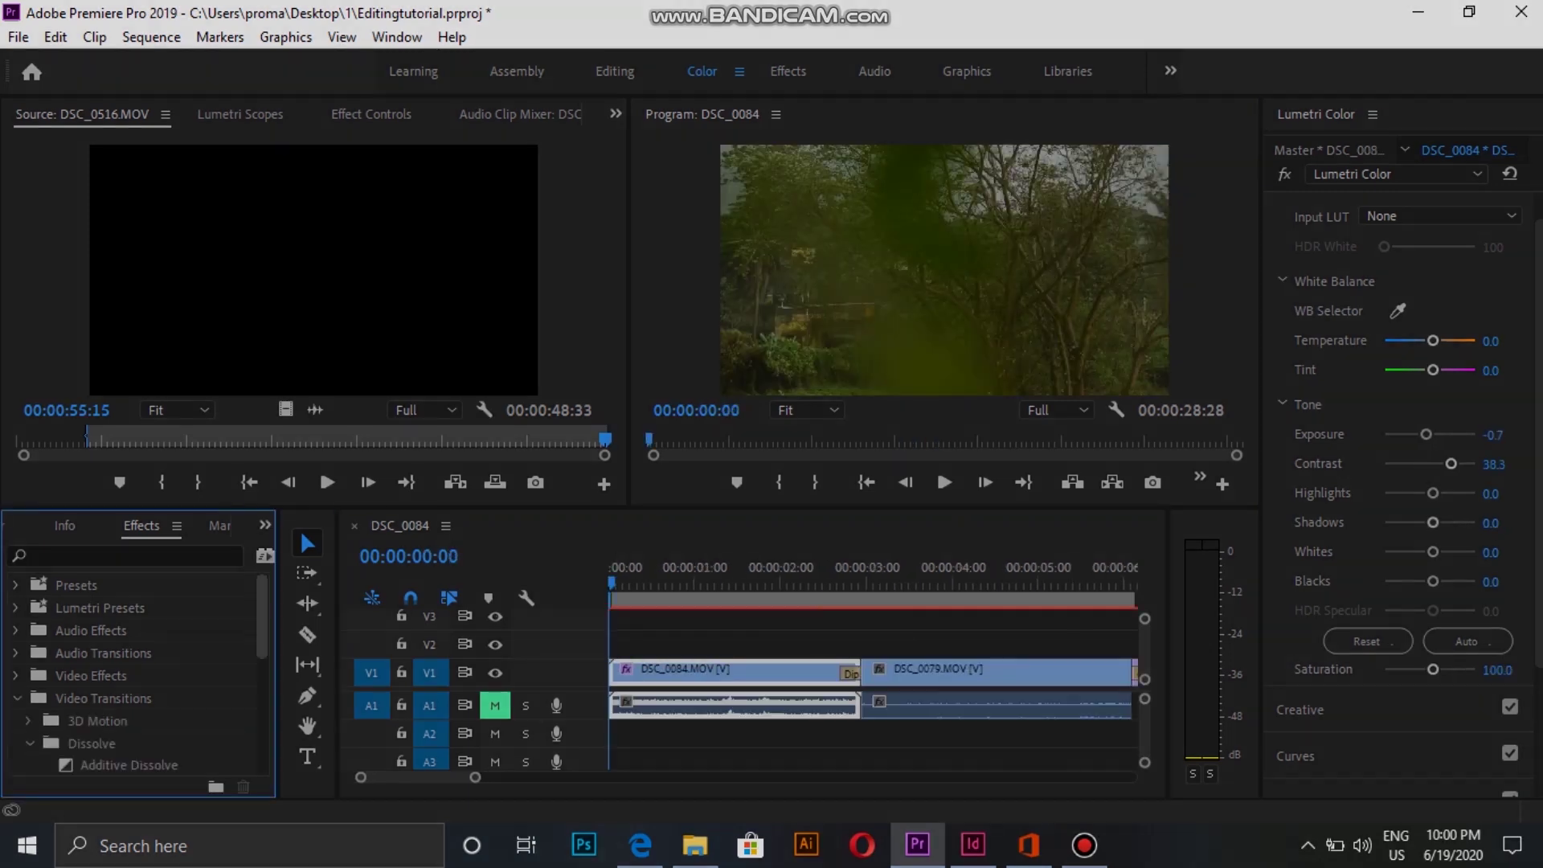
scroll(137, 666, "down", 3)
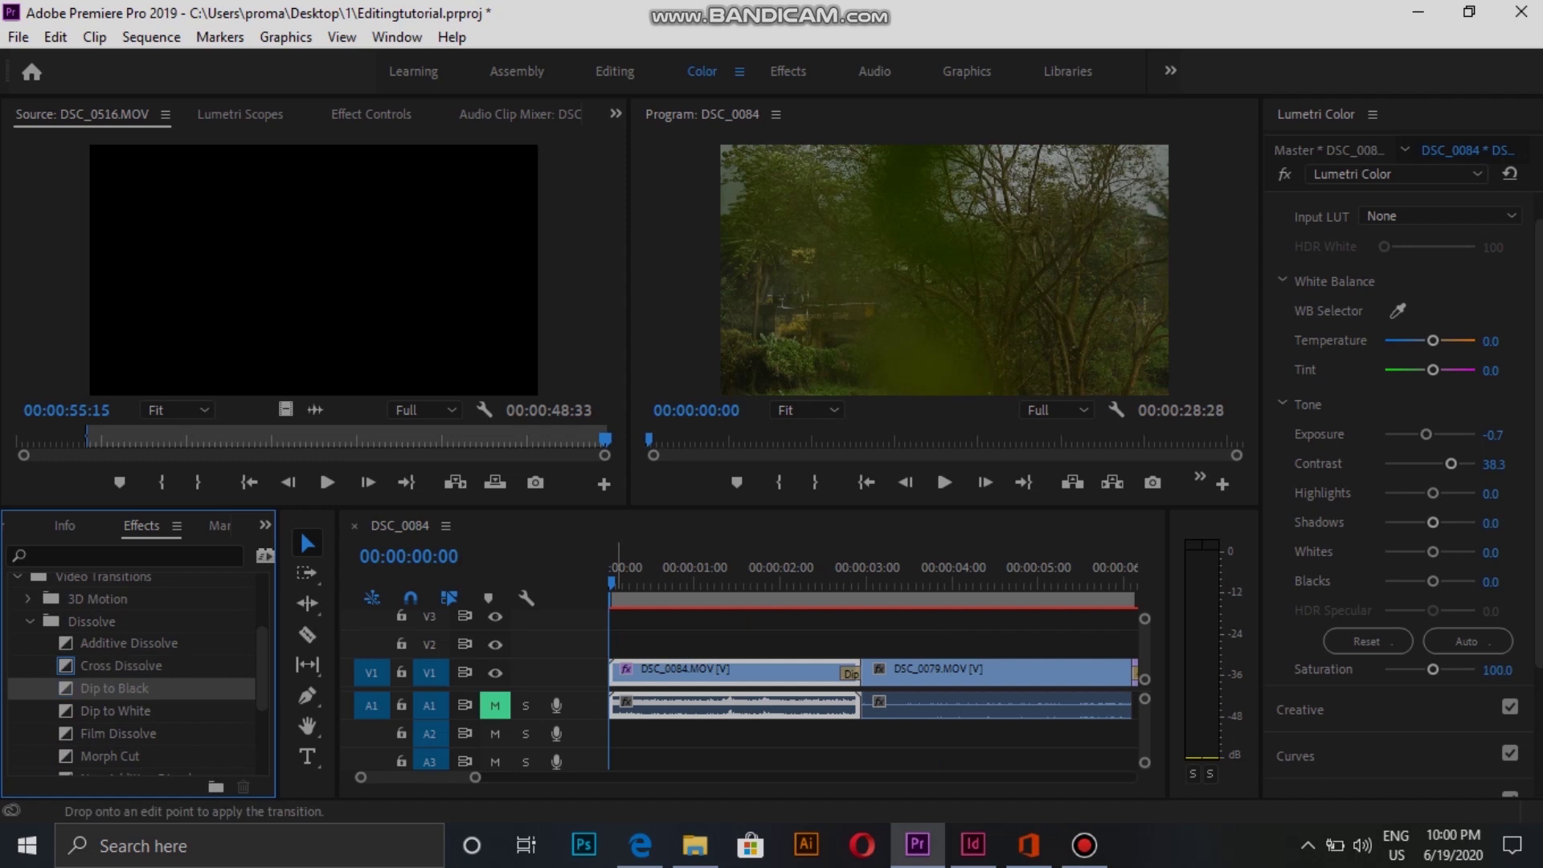
left_click_drag(115, 688, 631, 673)
left_click(945, 482)
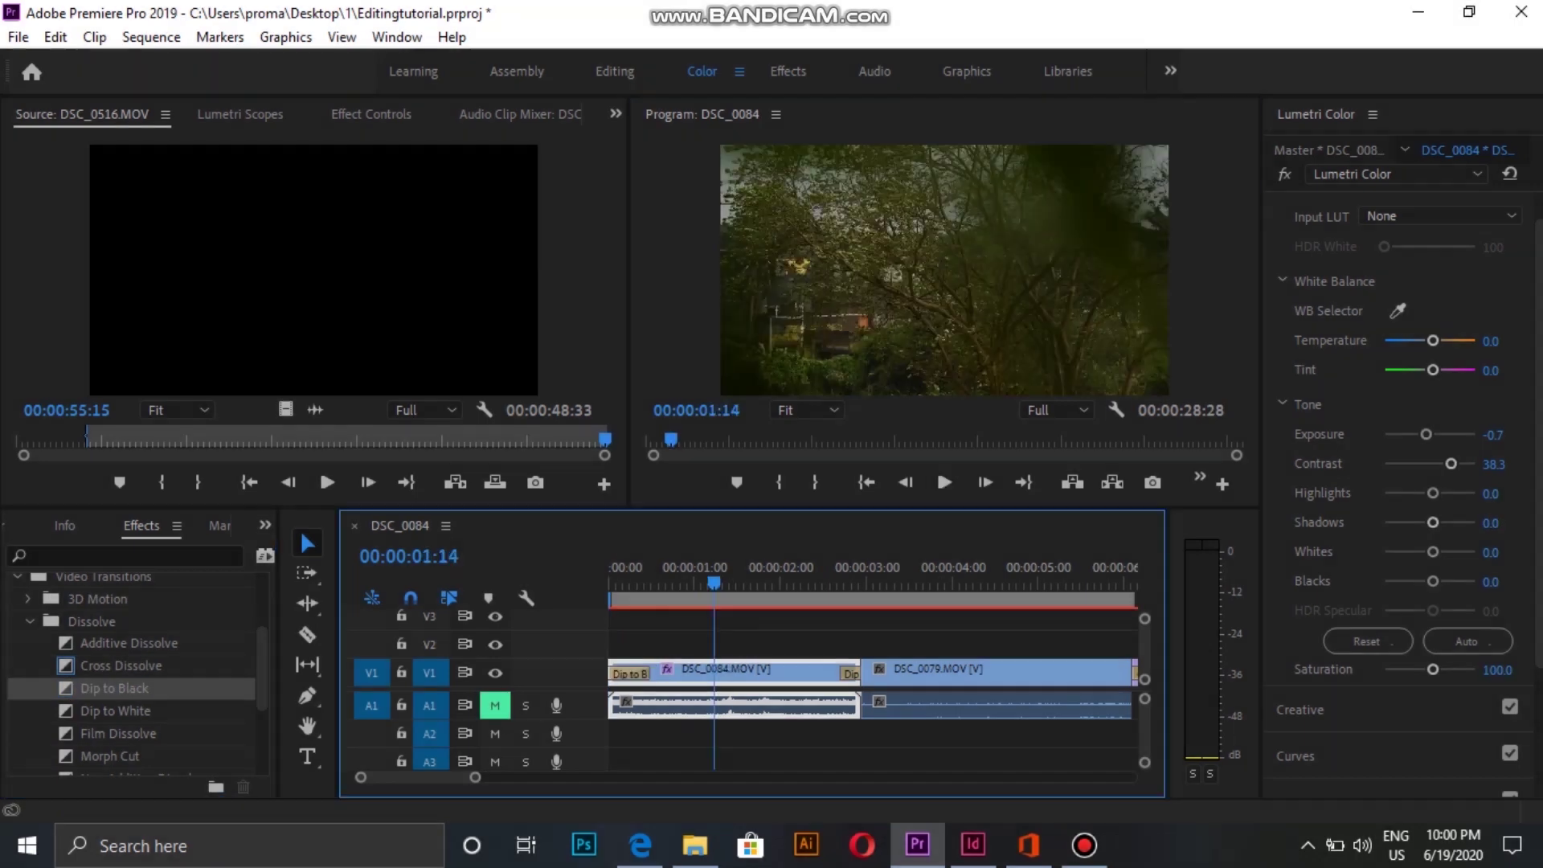
- Apply the Dip to Black transition to the end of DSC_0516.MOV and move the playhead to 00:00:28:26
scroll(872, 667, "up", 2)
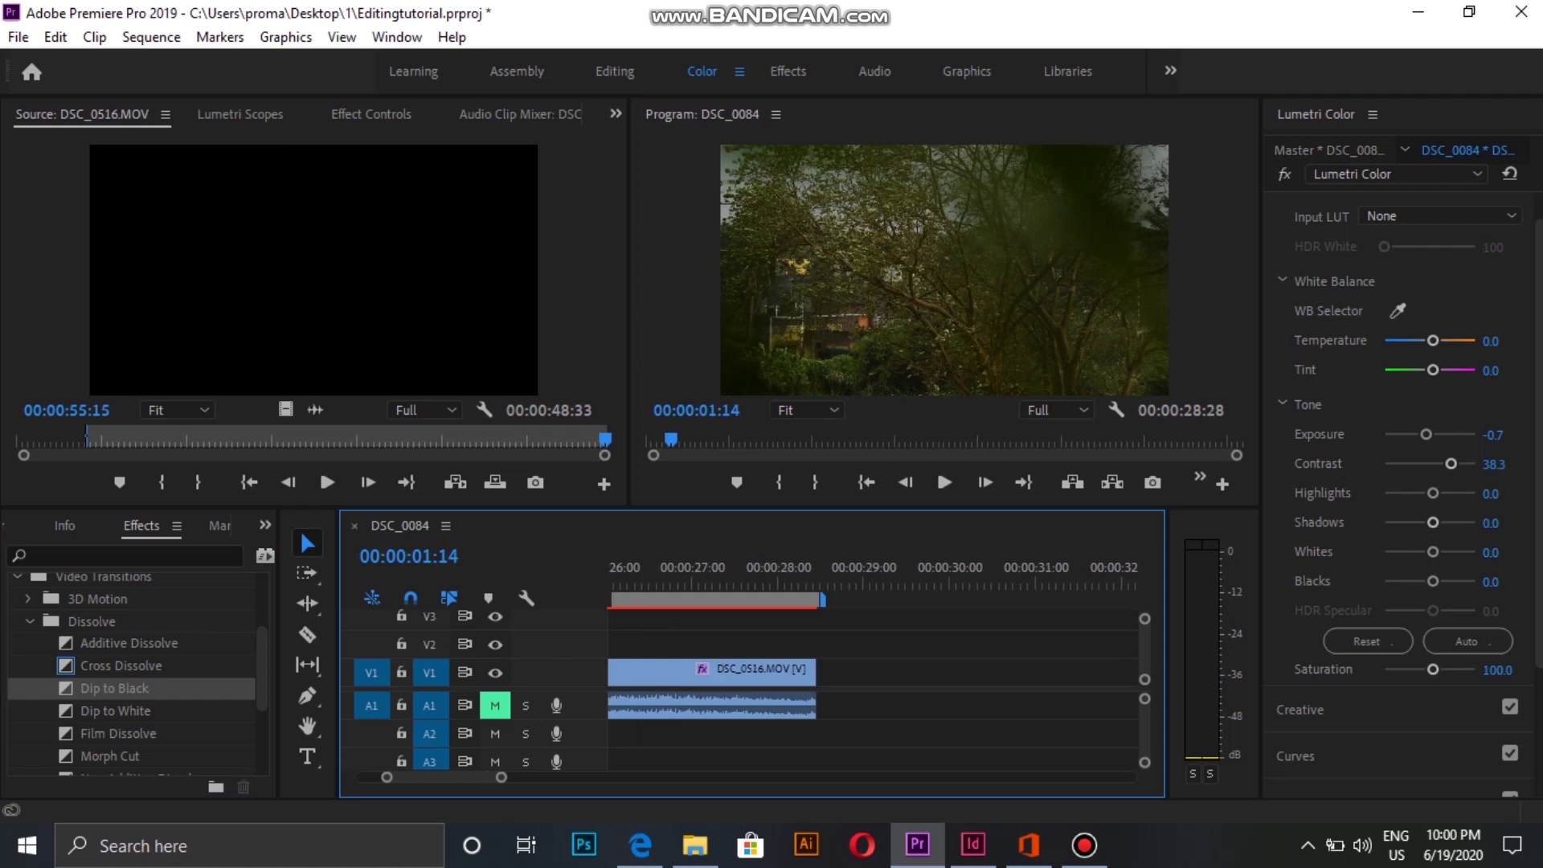
left_click_drag(115, 688, 804, 673)
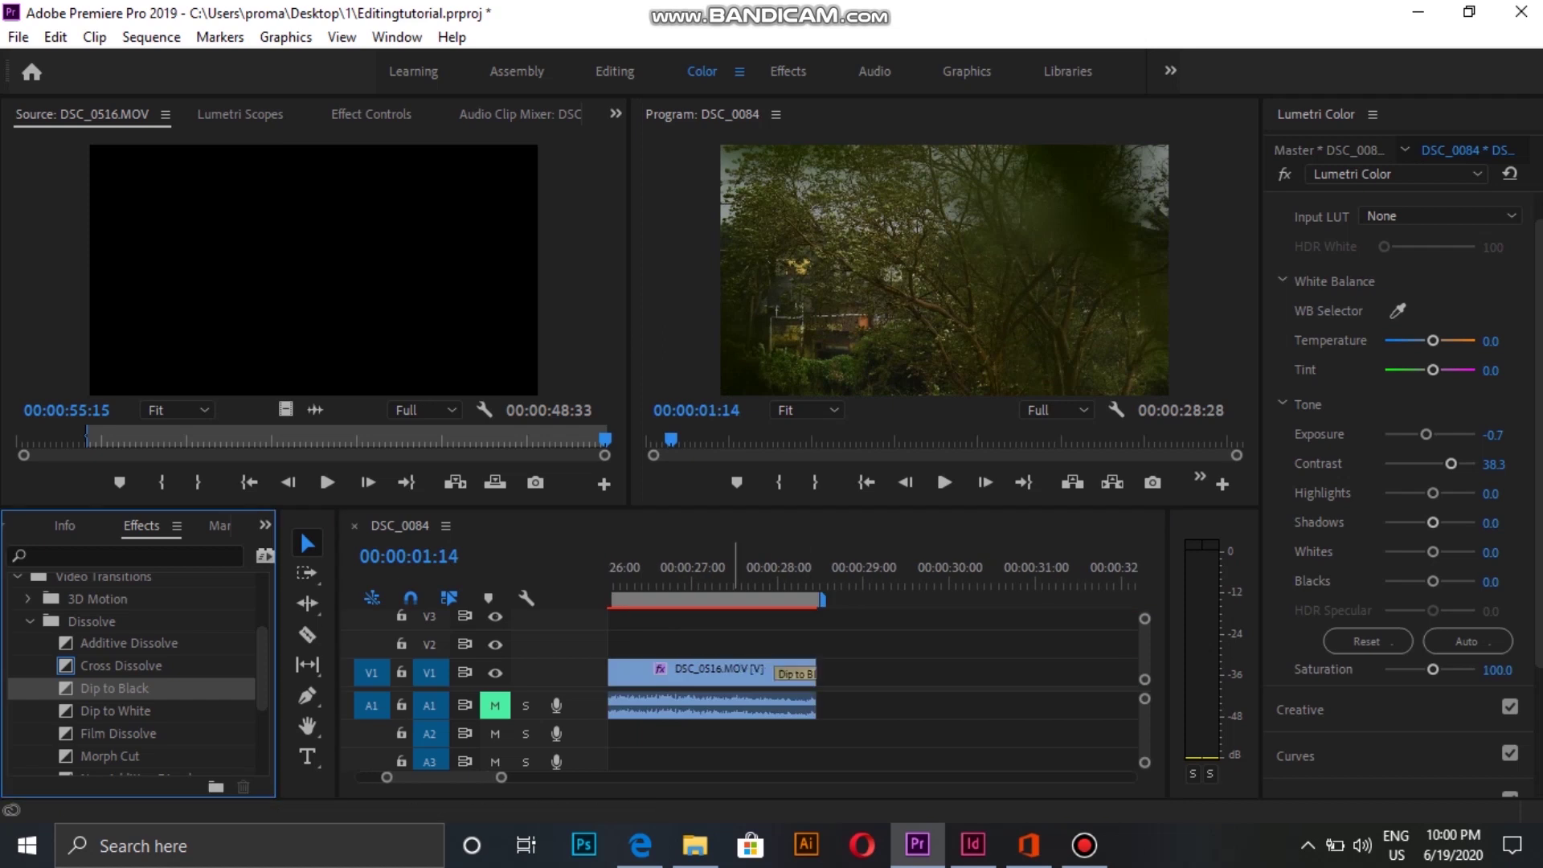
left_click_drag(746, 580, 813, 581)
- Add a text box reading "Thankyou for watching" to the black frame at 00:00:28:26 and move it down towards the frame's centre
left_click(307, 756)
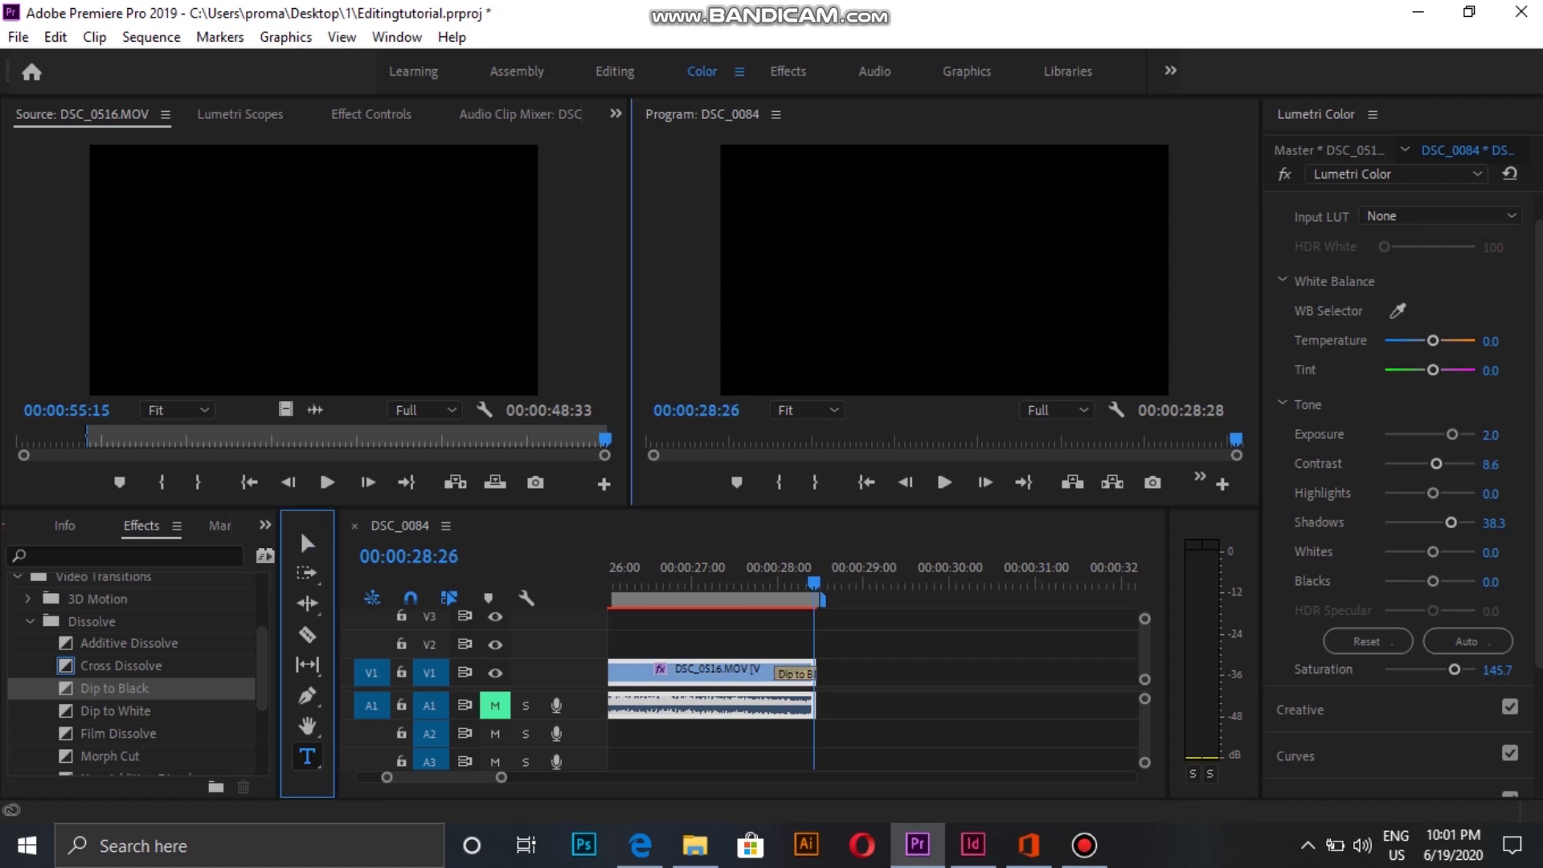
left_click(944, 270)
left_click_drag(835, 238, 1087, 315)
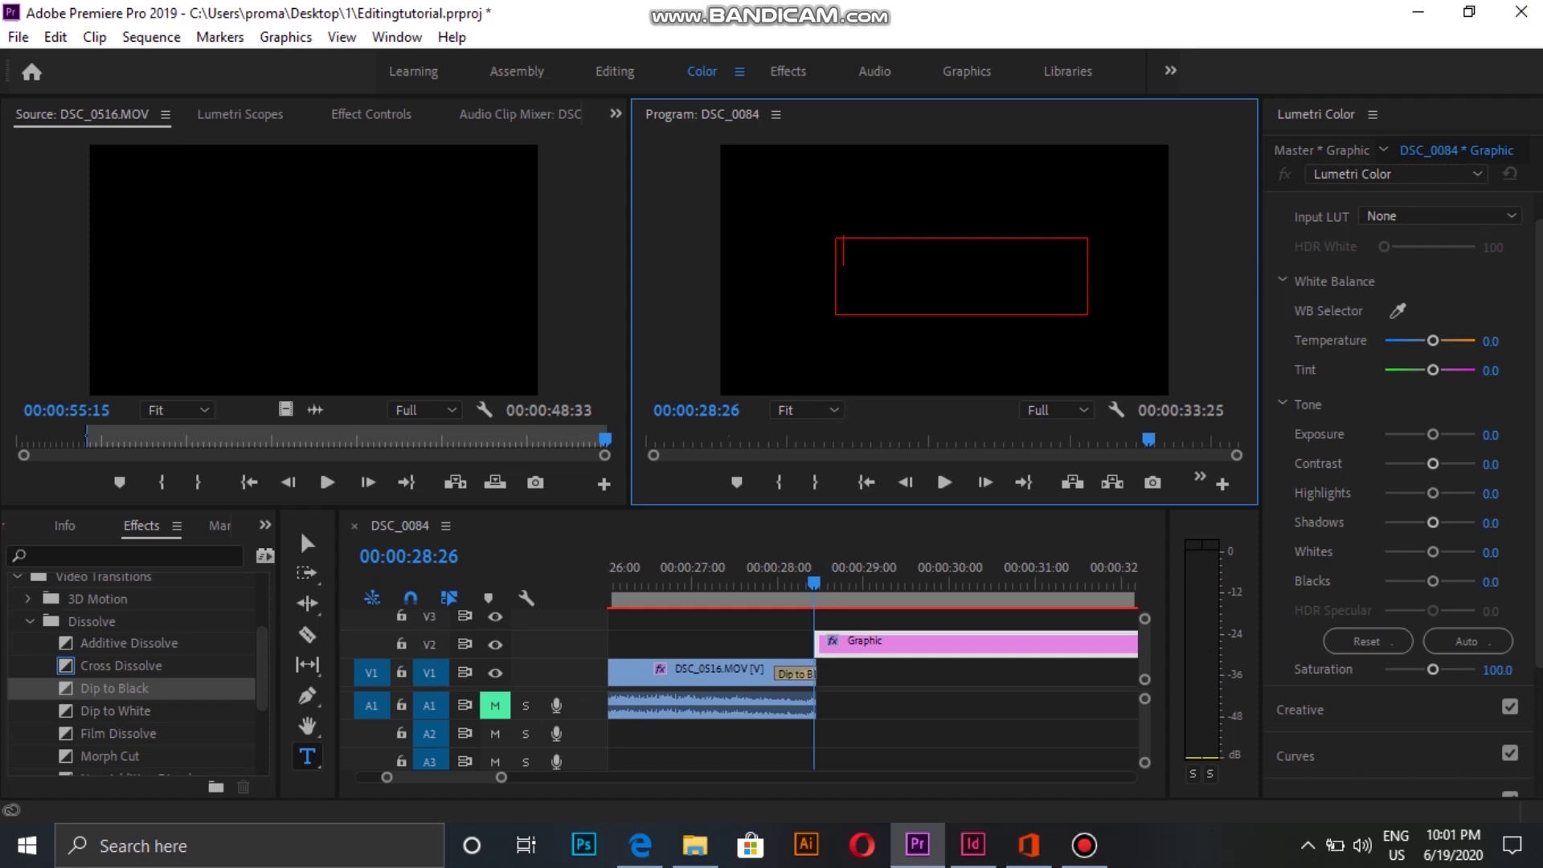
type("Thankyou forn watching")
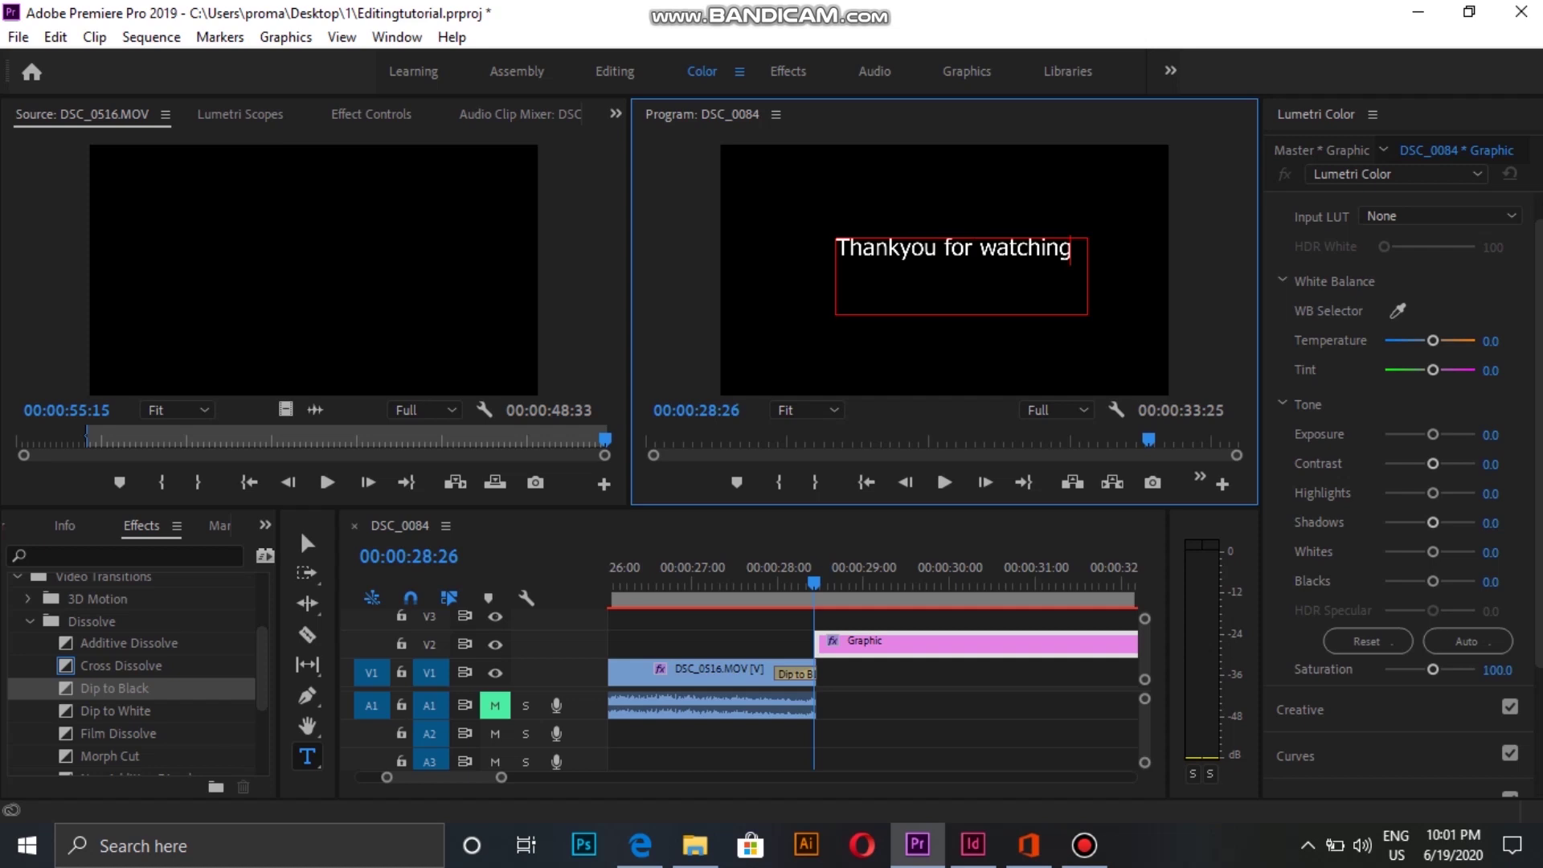
left_click(308, 544)
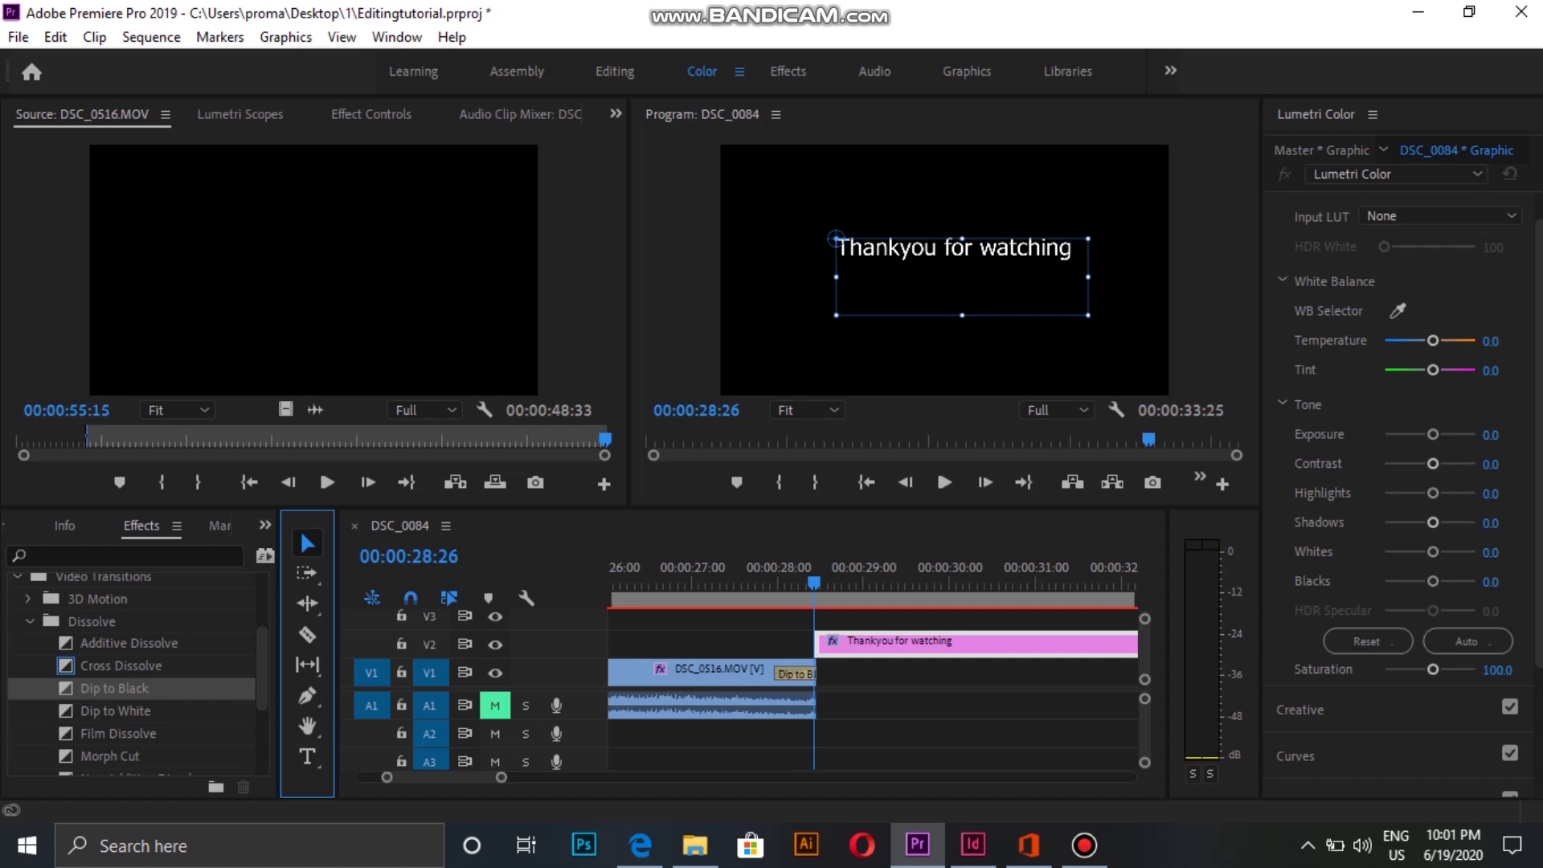
left_click_drag(961, 247, 957, 274)
- Shift the "Thankyou for watching" title clip on V2 earlier so that it starts at 00:00:28:13
left_click(814, 583)
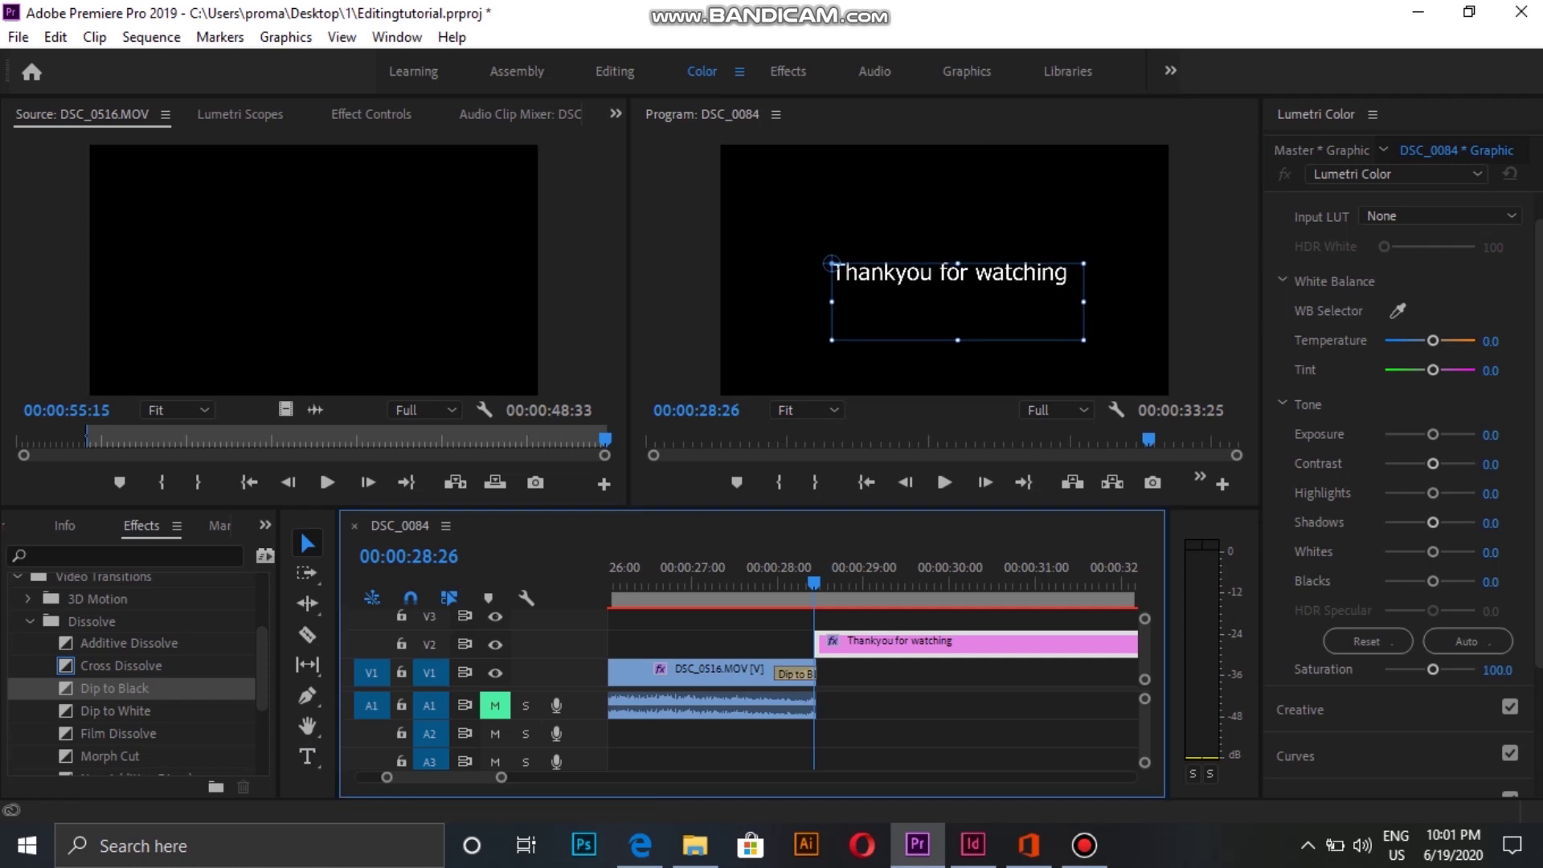
mouse_move(814, 582)
left_mouse_down()
mouse_move(778, 583)
mouse_move(795, 583)
left_mouse_up()
left_click(923, 643)
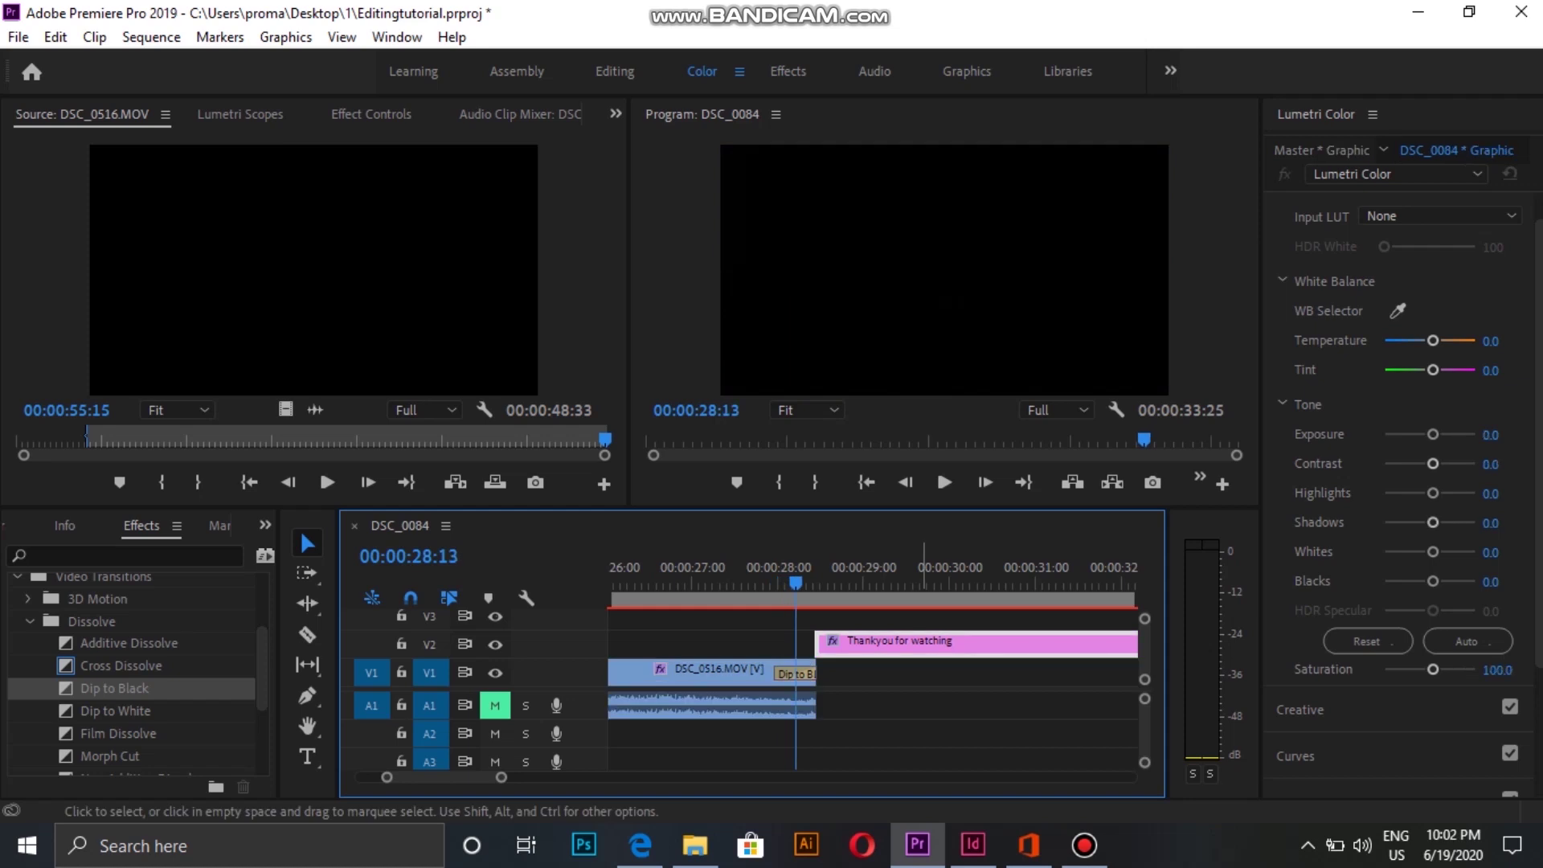
left_click_drag(923, 643, 906, 643)
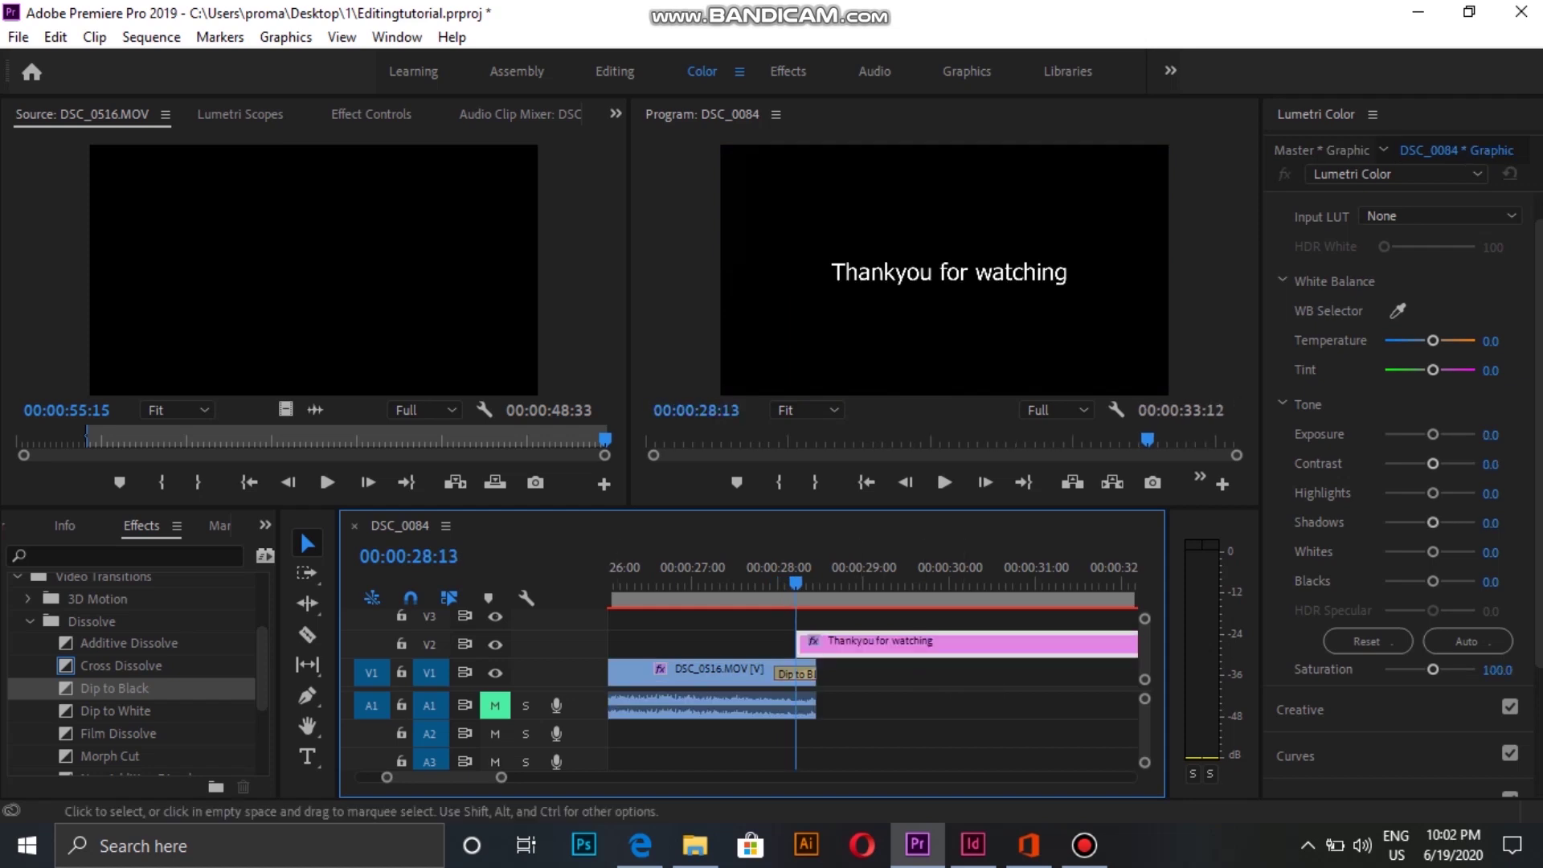
- Split the title clip at 00:00:28:36, delete the portion after the cut, and play back the ending
left_click(307, 634)
left_click(829, 642)
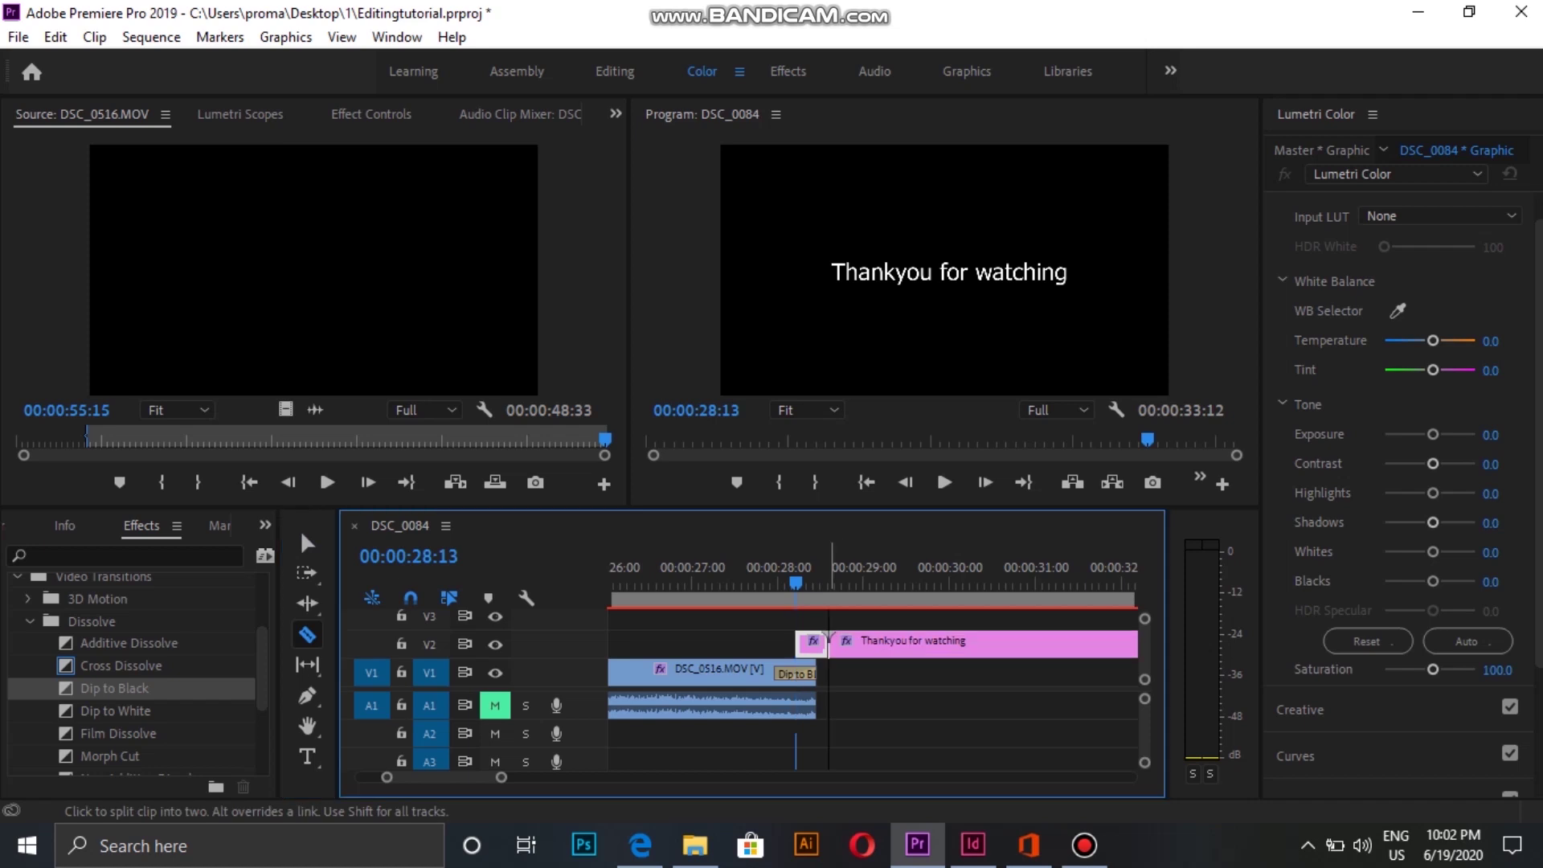
key("v")
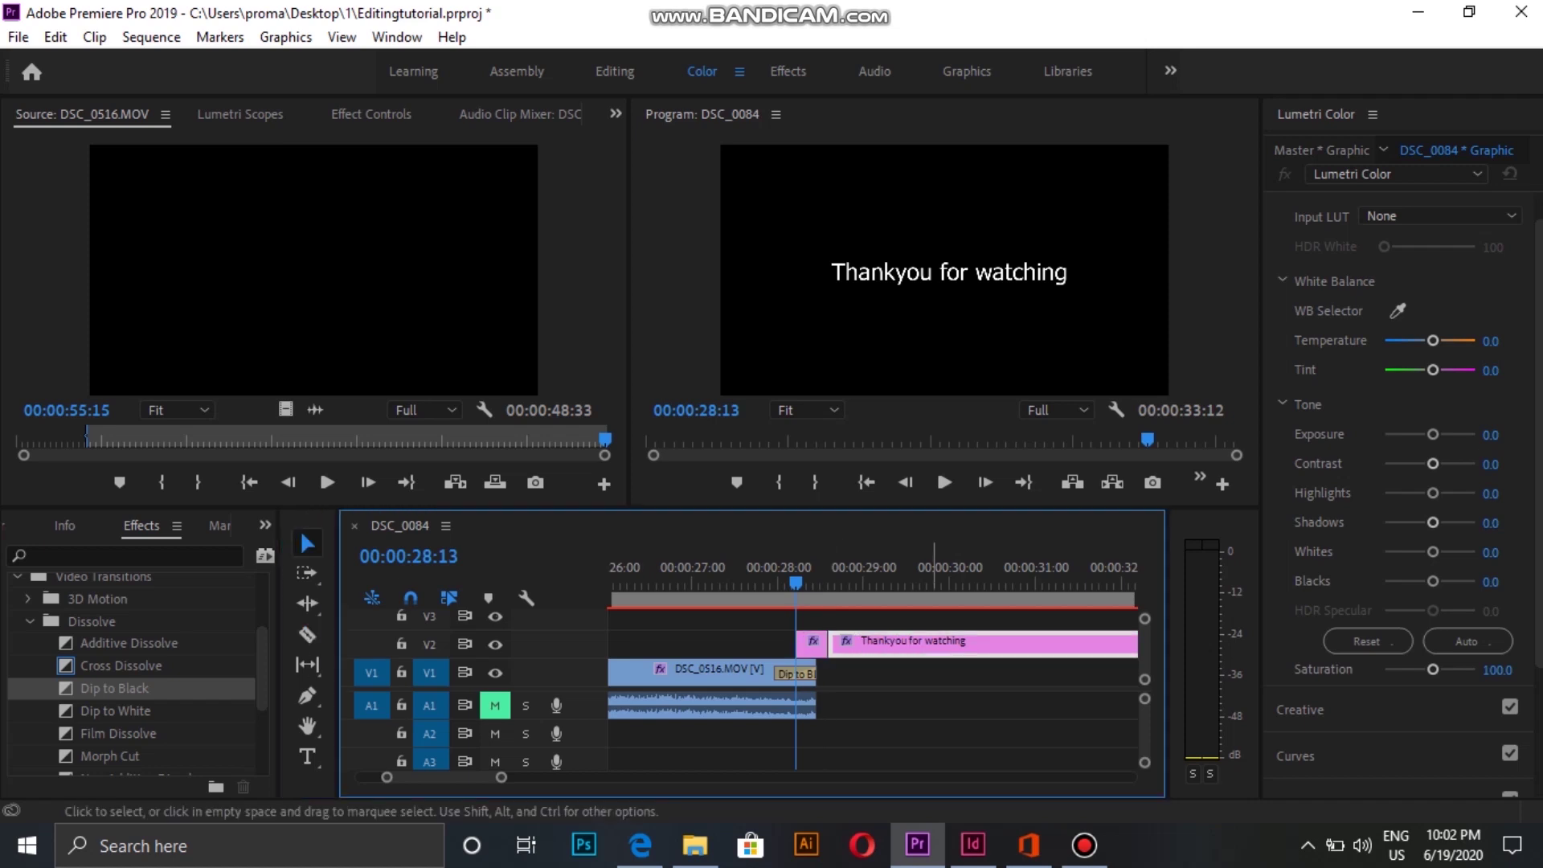
key("Delete")
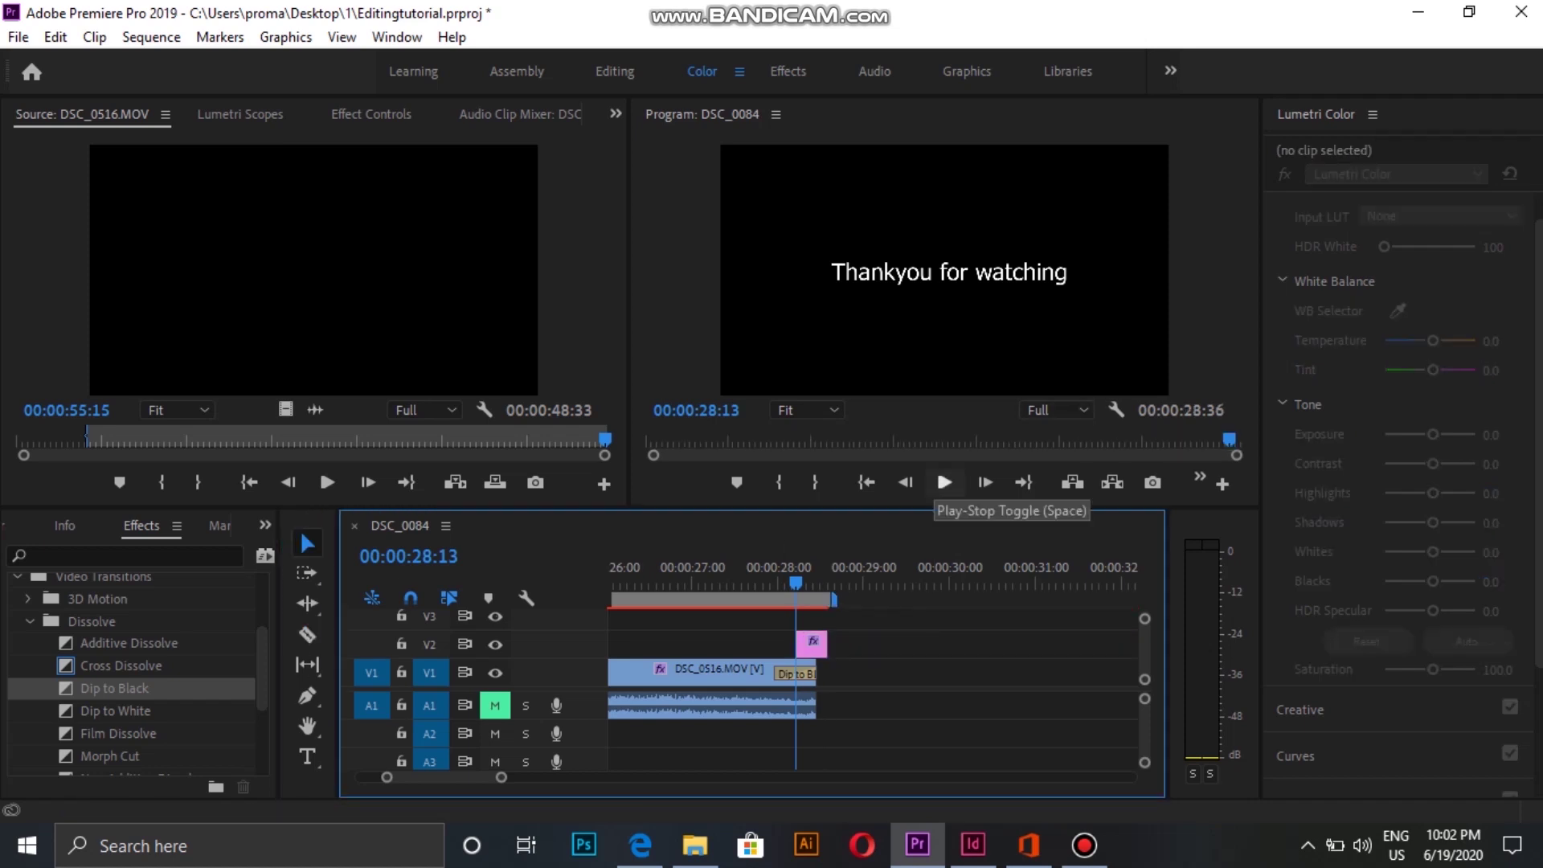
left_click(945, 482)
left_click(944, 482)
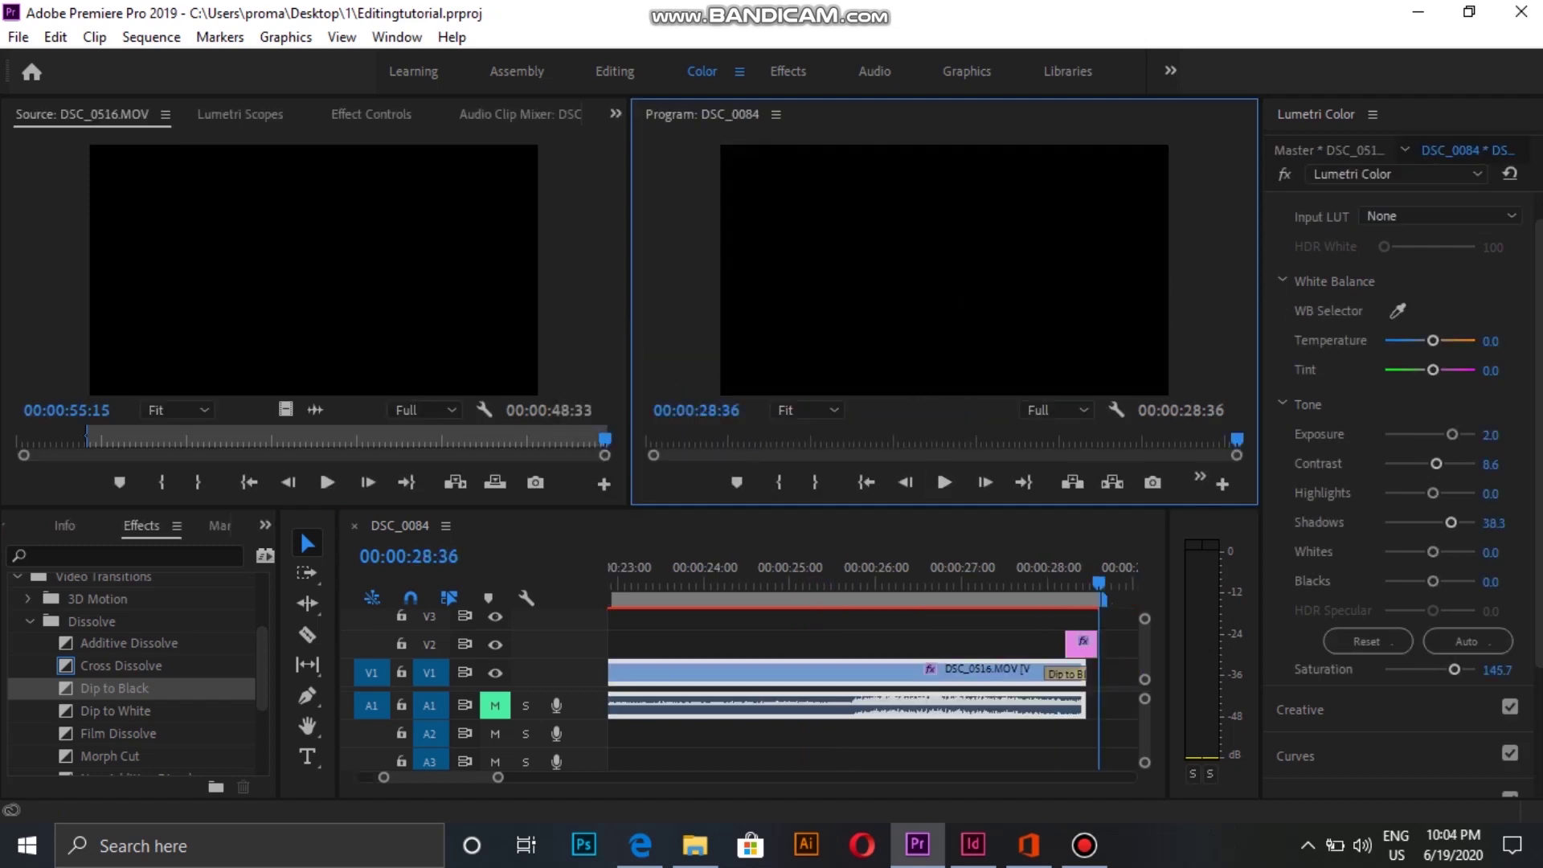
- Import fsm-team-over-the-ocean.mp3 and place it on audio track A2 at the start of the sequence
left_click_drag(440, 777, 410, 778)
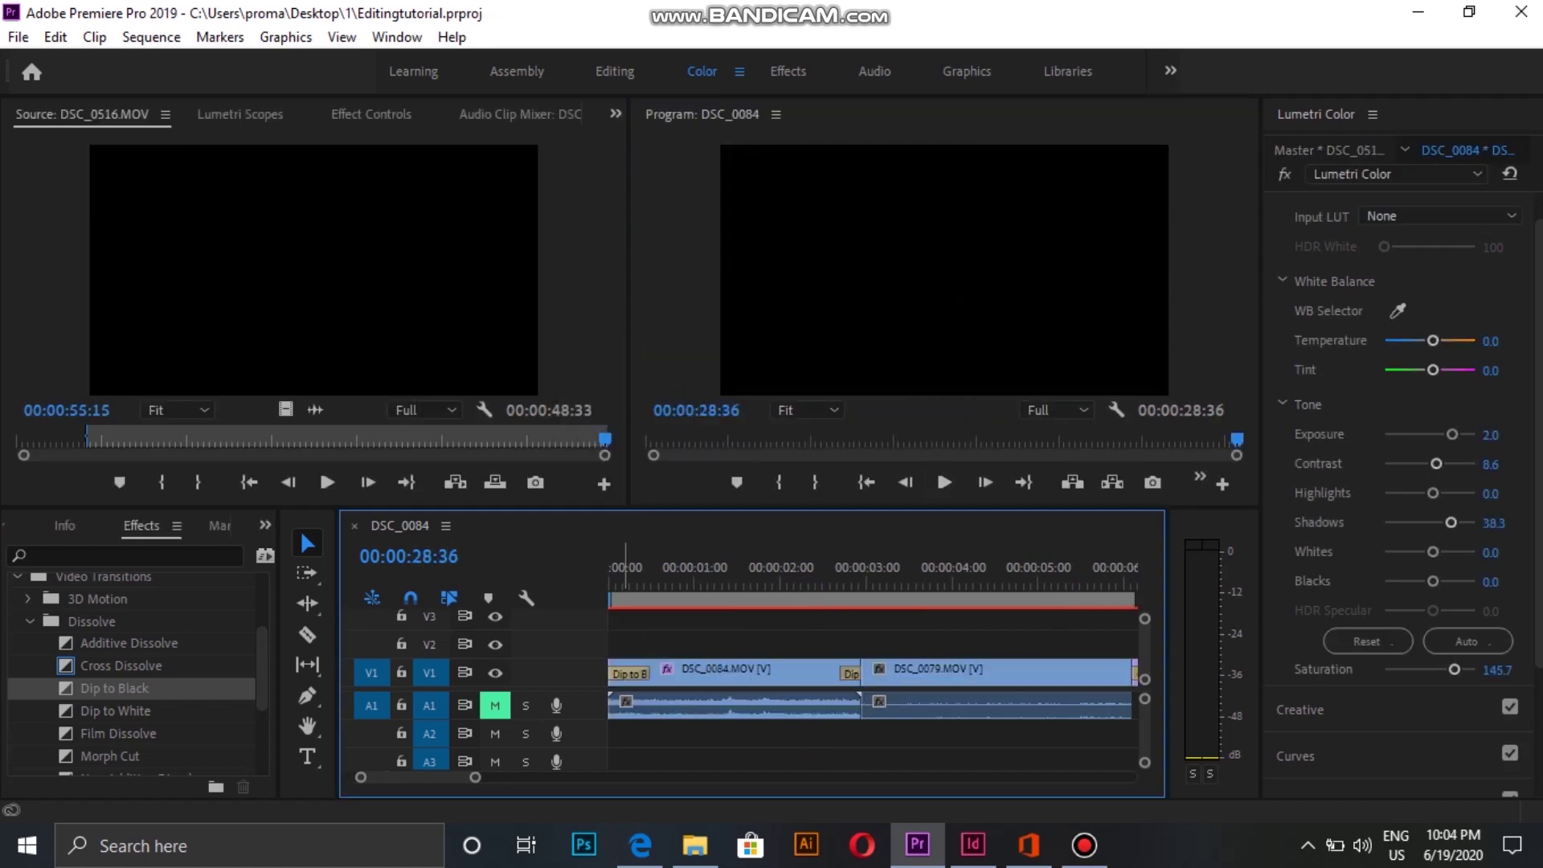
left_click(610, 569)
left_click(55, 37)
mouse_move(17, 37)
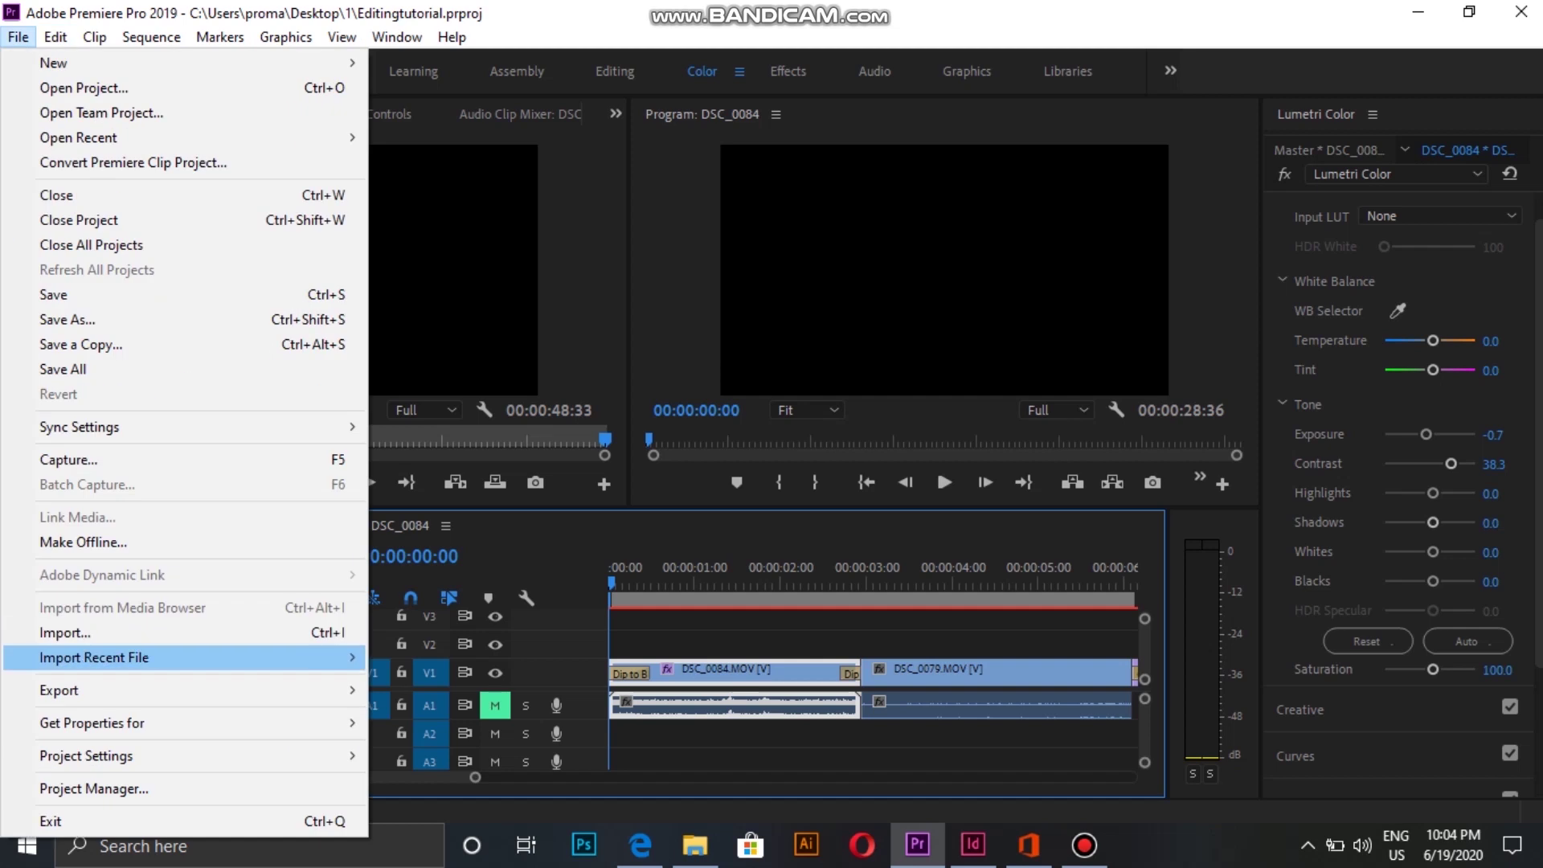
left_click(121, 632)
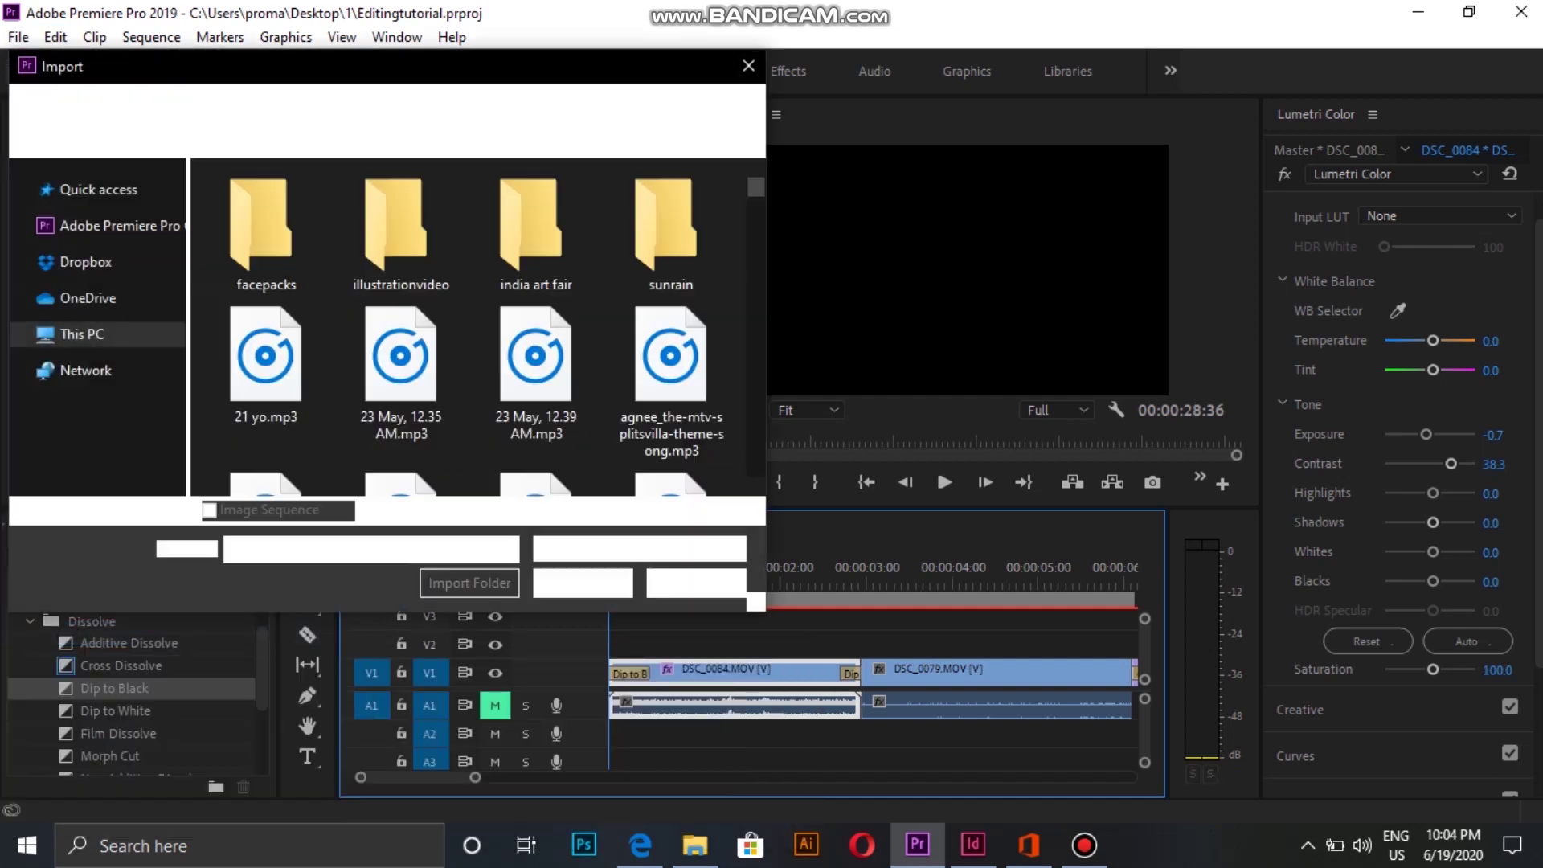
scroll(474, 325, "down", 5)
double_click(265, 245)
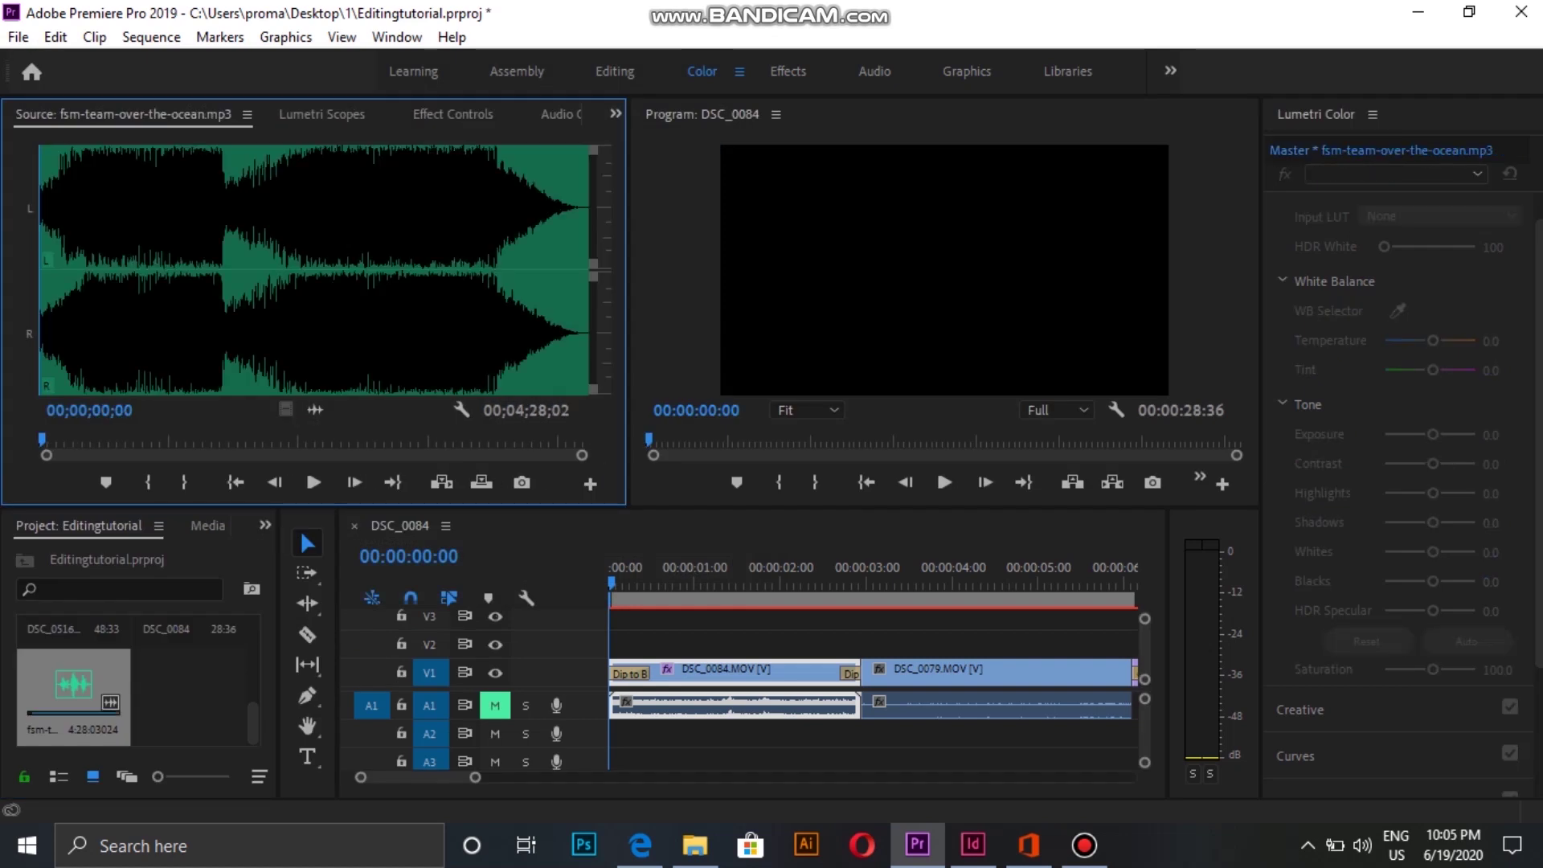
left_click_drag(73, 693, 611, 735)
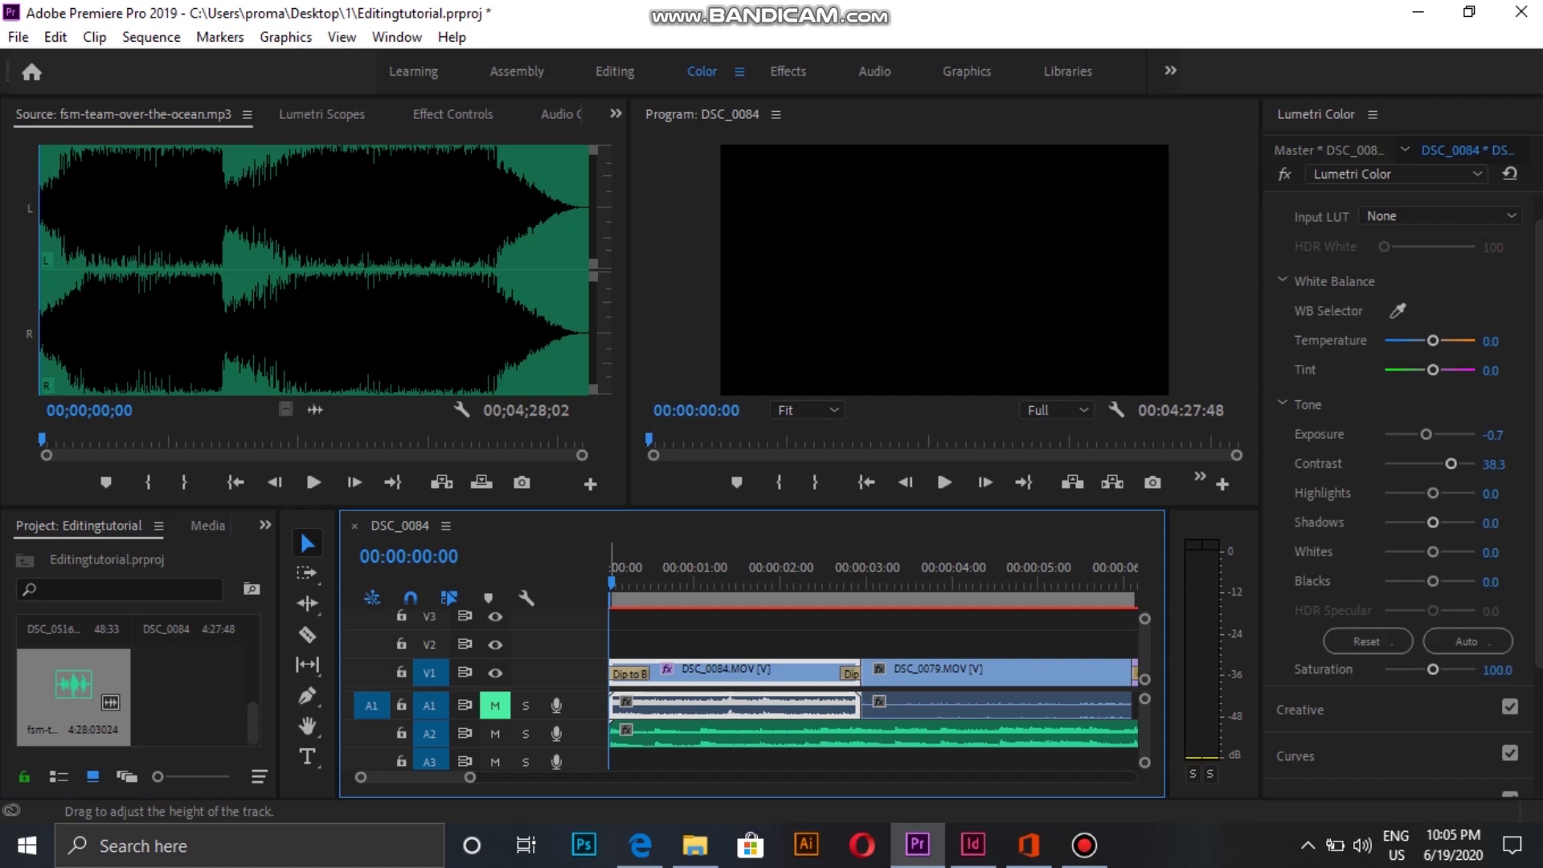
- Split the music clip on A2 where the title clip ends and delete the remainder after the cut
left_click_drag(415, 777, 436, 777)
left_click(307, 634)
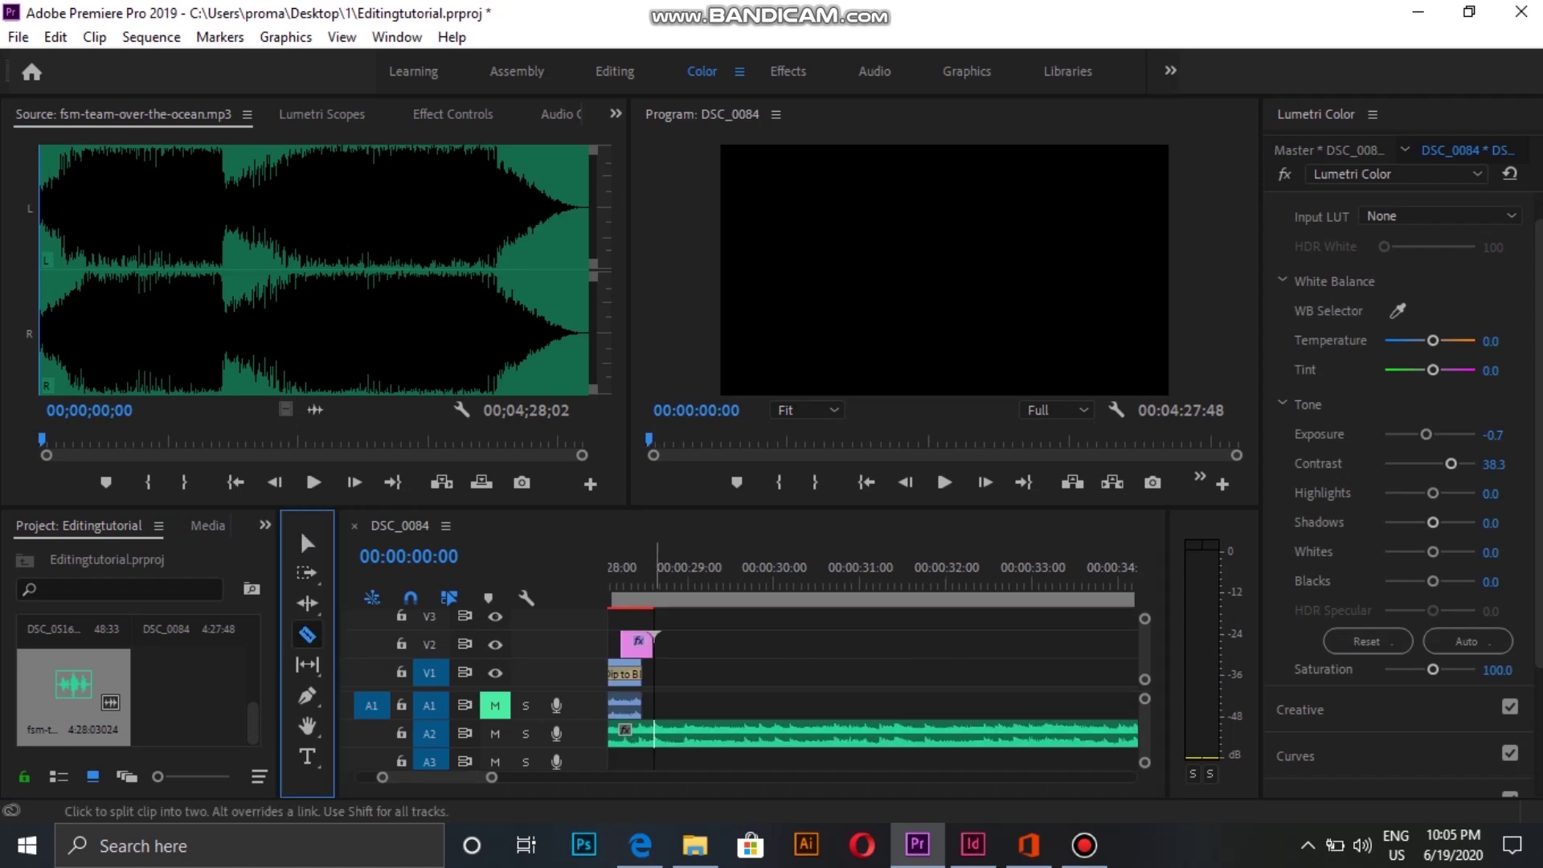
left_click(654, 733)
key("v")
left_click(667, 733)
key("Delete")
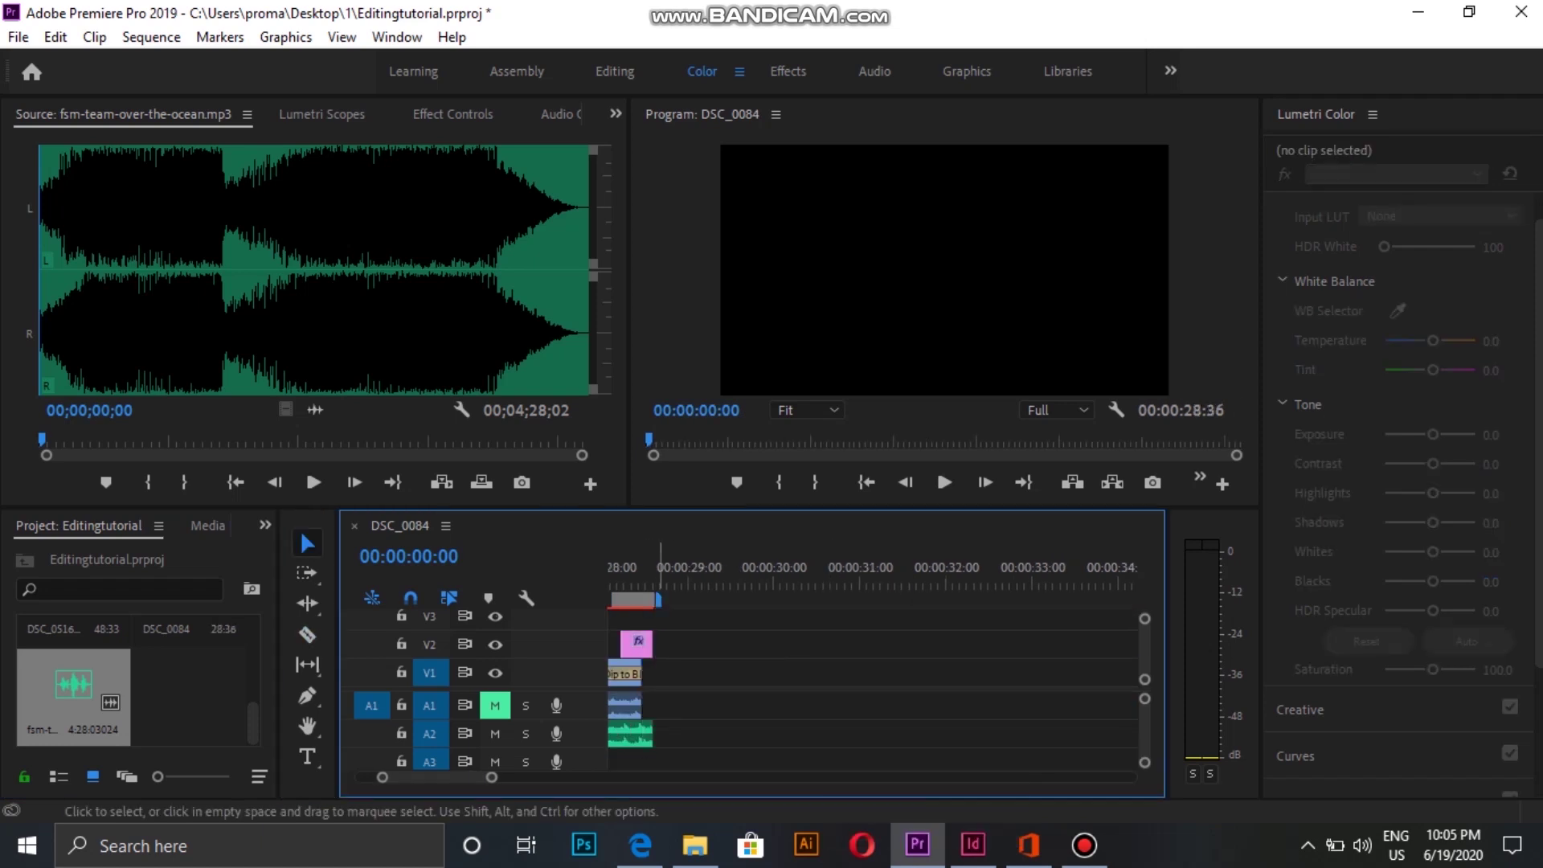
- Add an Exponential Fade audio transition to the start of the music clip on A2
scroll(872, 683, "up", 6)
left_click(266, 524)
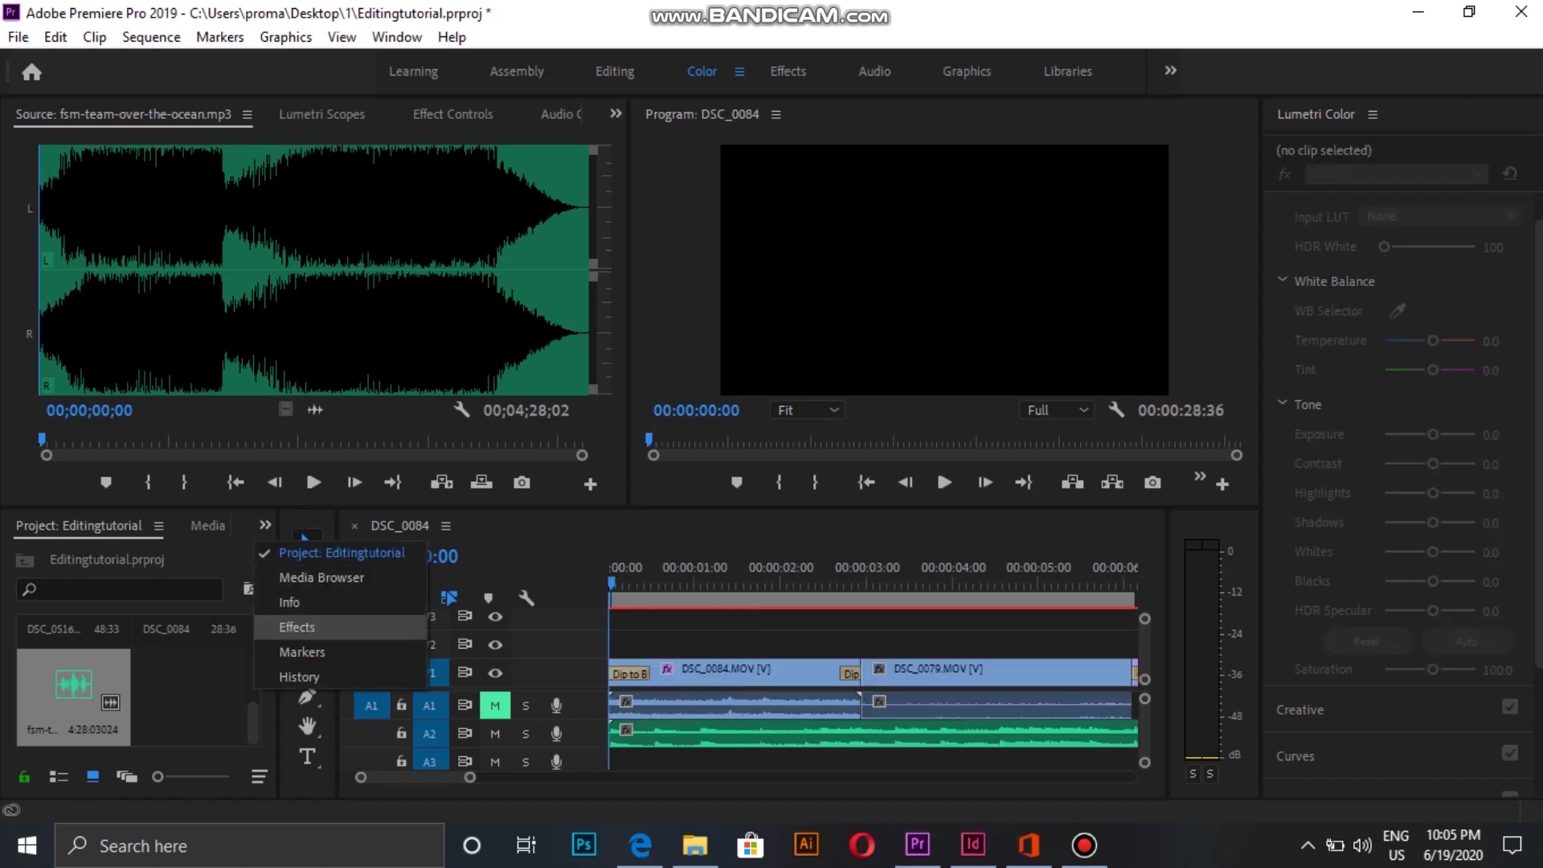
left_click(296, 627)
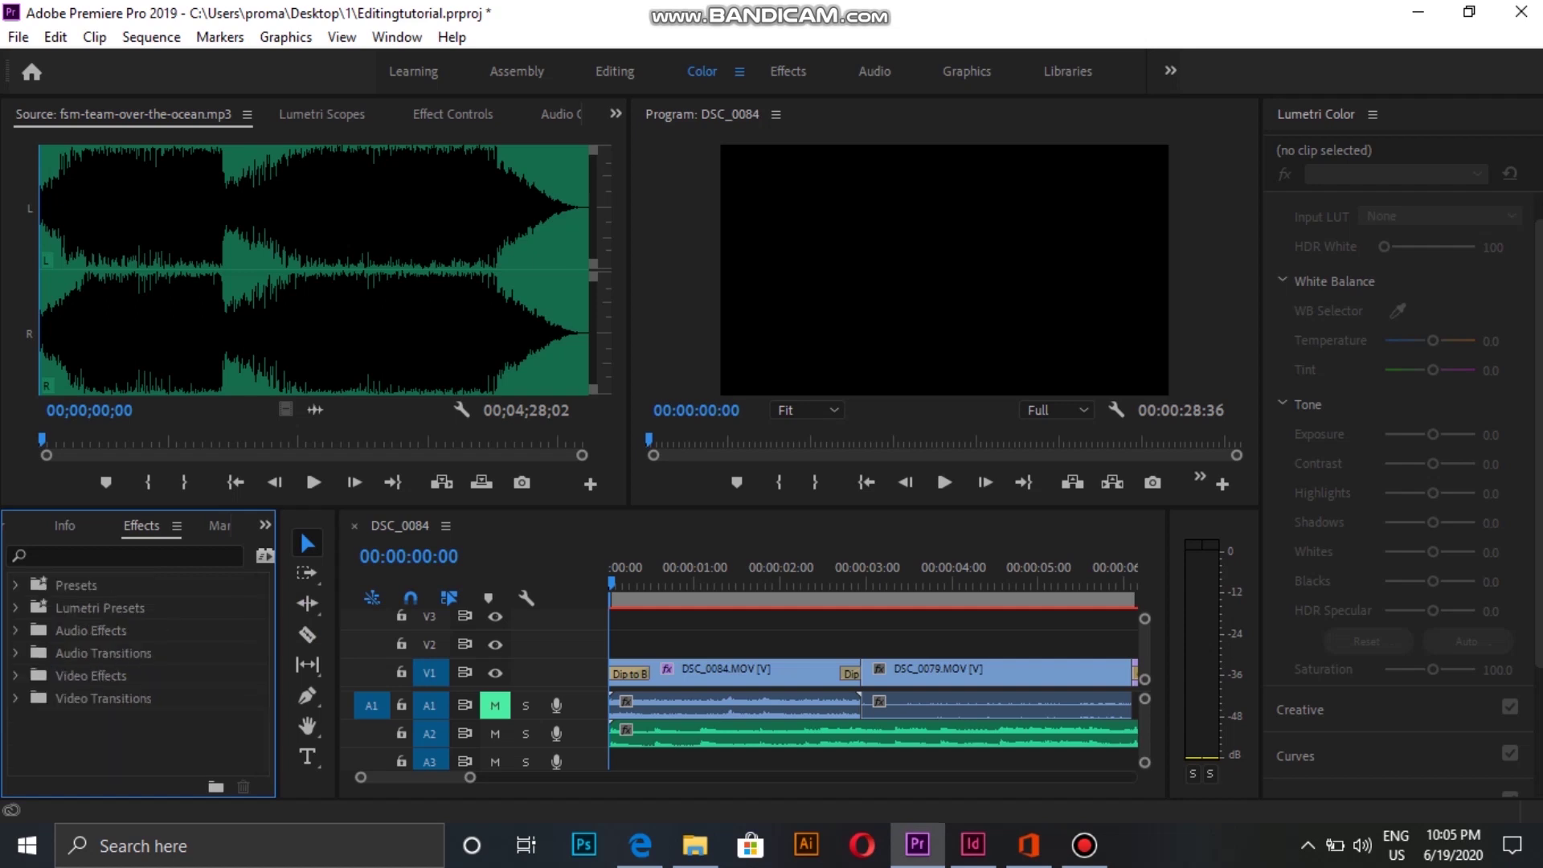
left_click(16, 652)
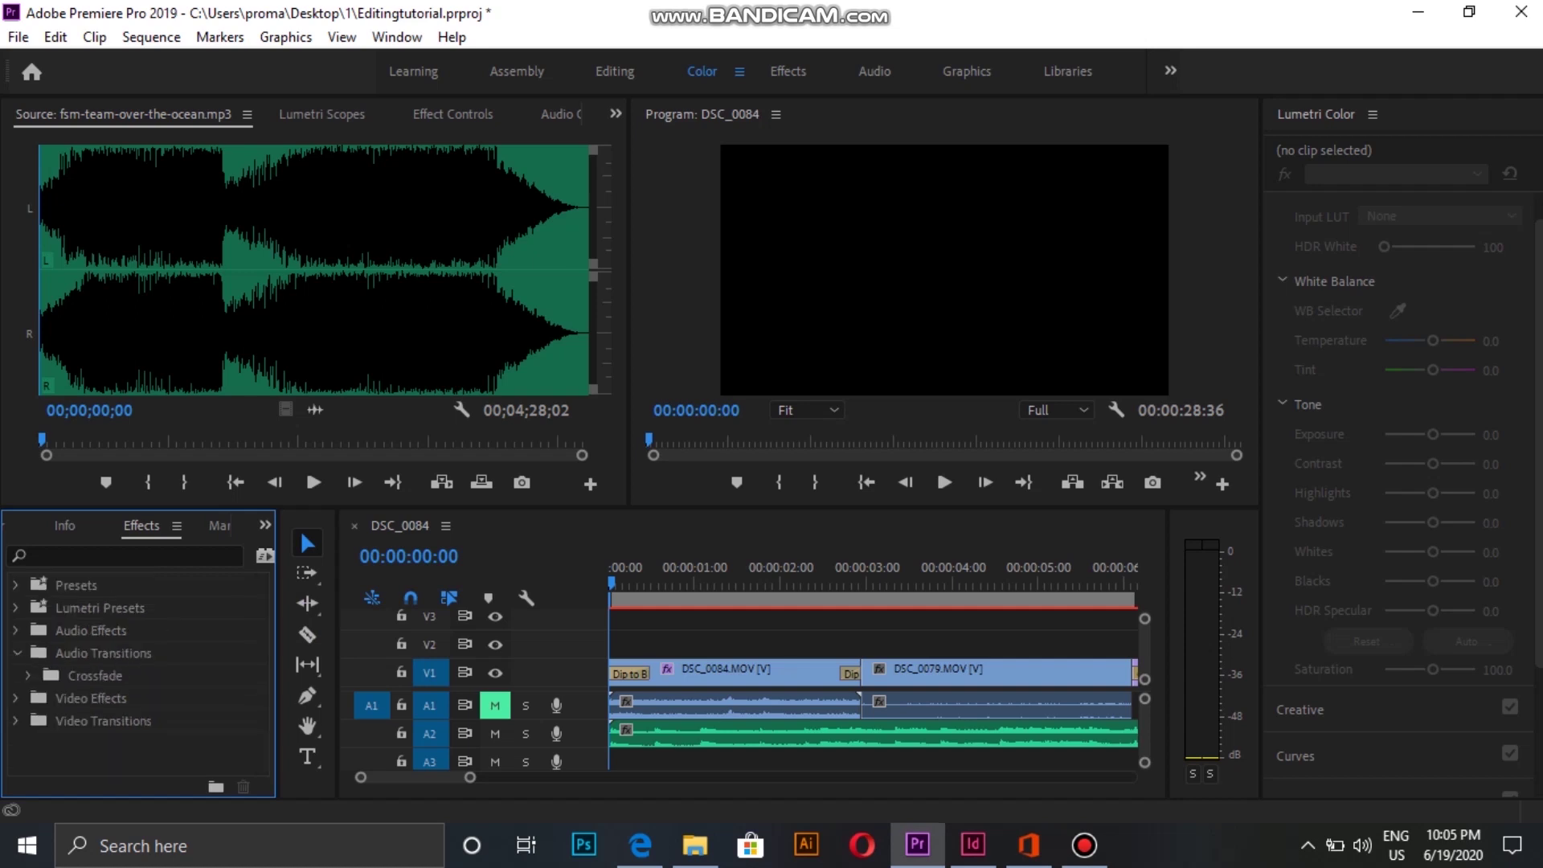
left_click(28, 675)
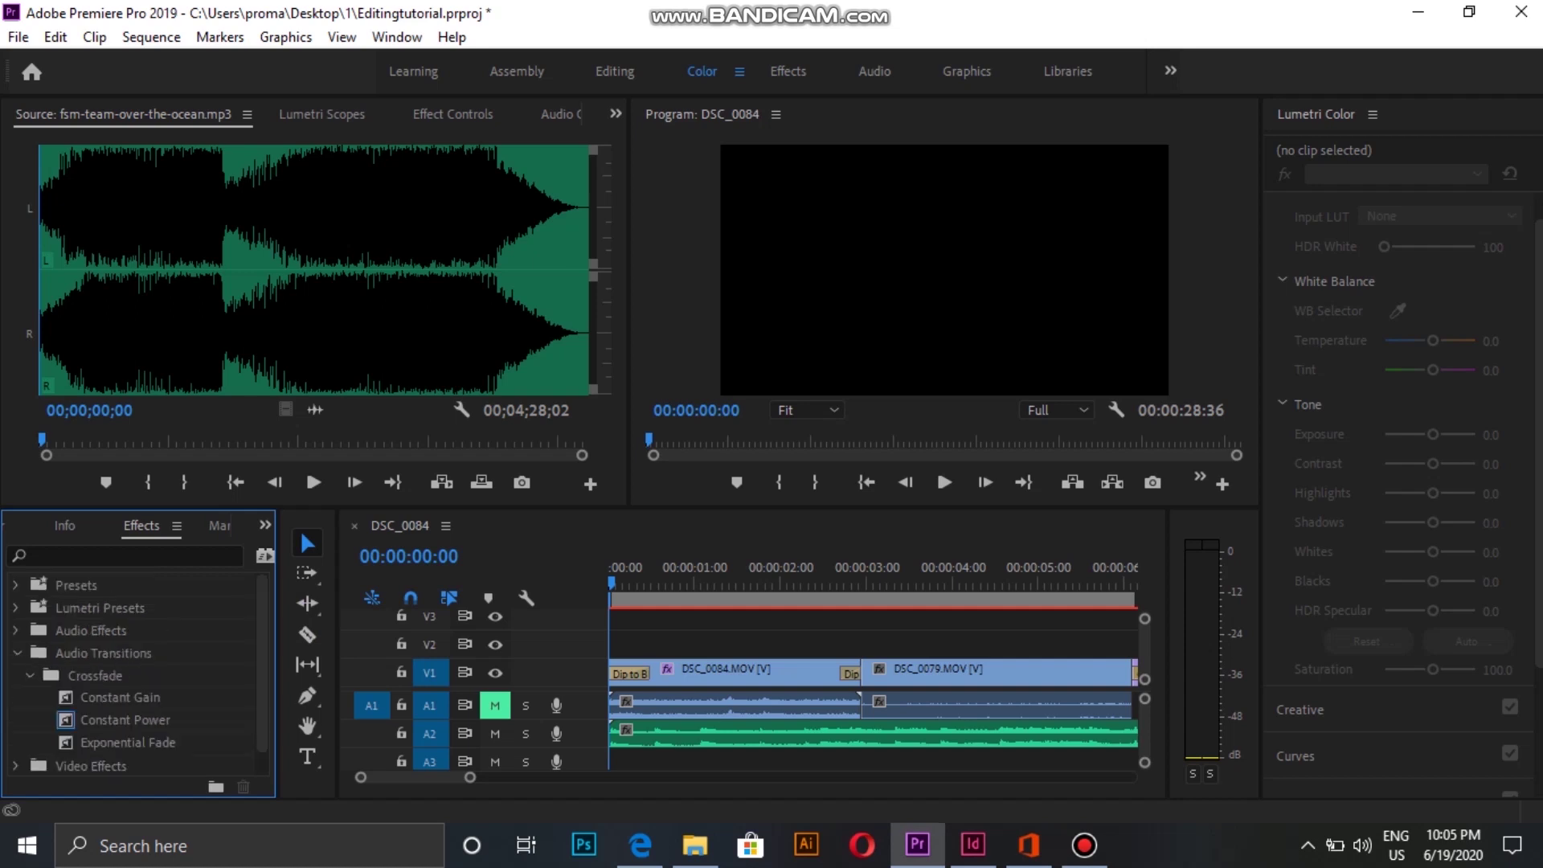
left_click_drag(128, 742, 643, 733)
- Add an Exponential Fade audio transition to the end of the music clip on A2
left_click_drag(416, 776, 436, 776)
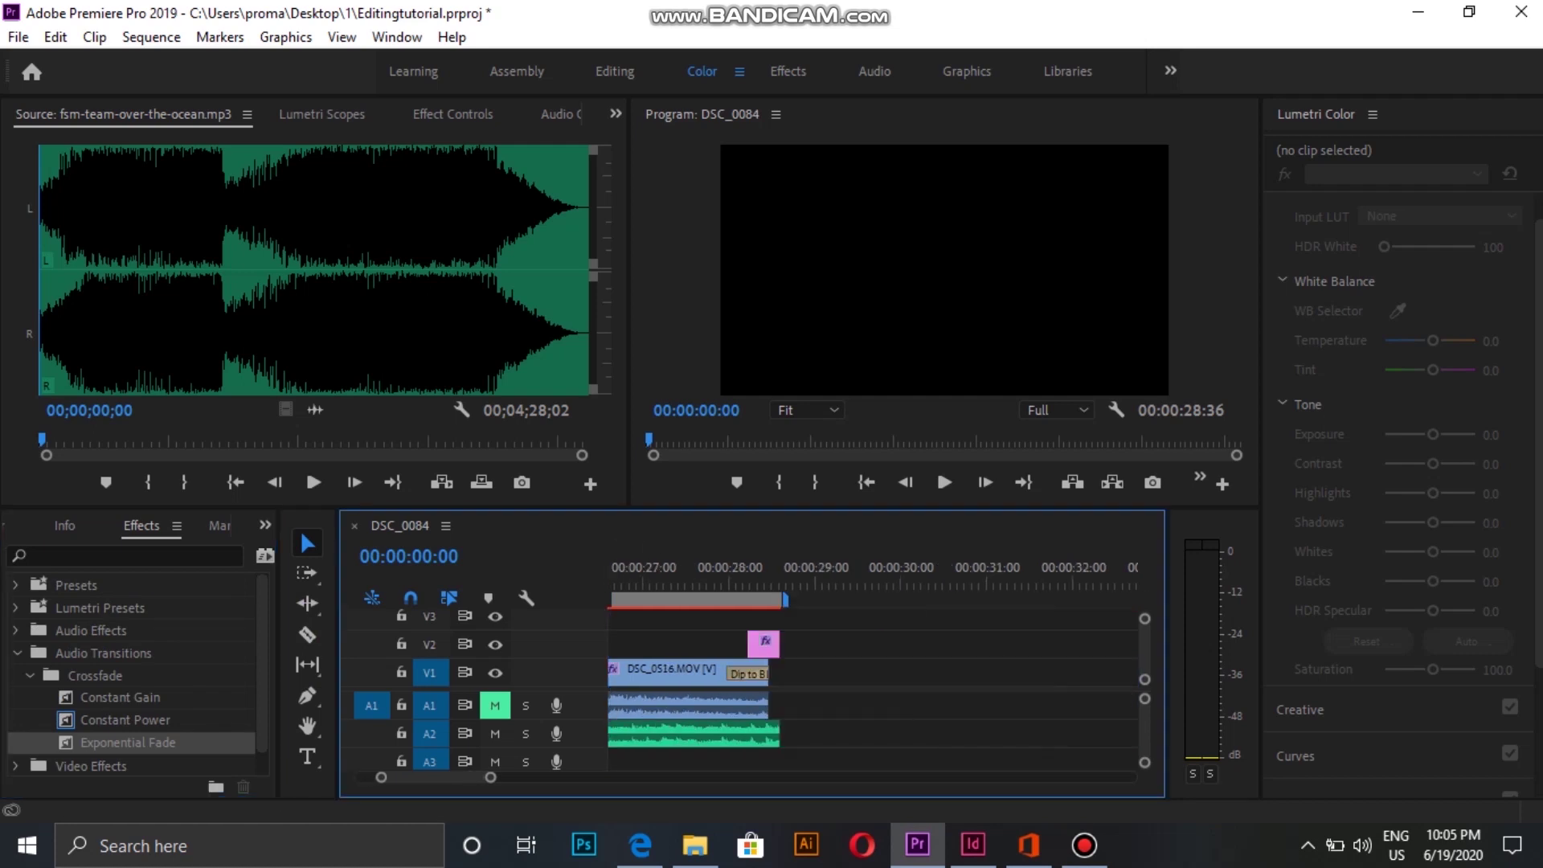
left_click_drag(128, 742, 768, 733)
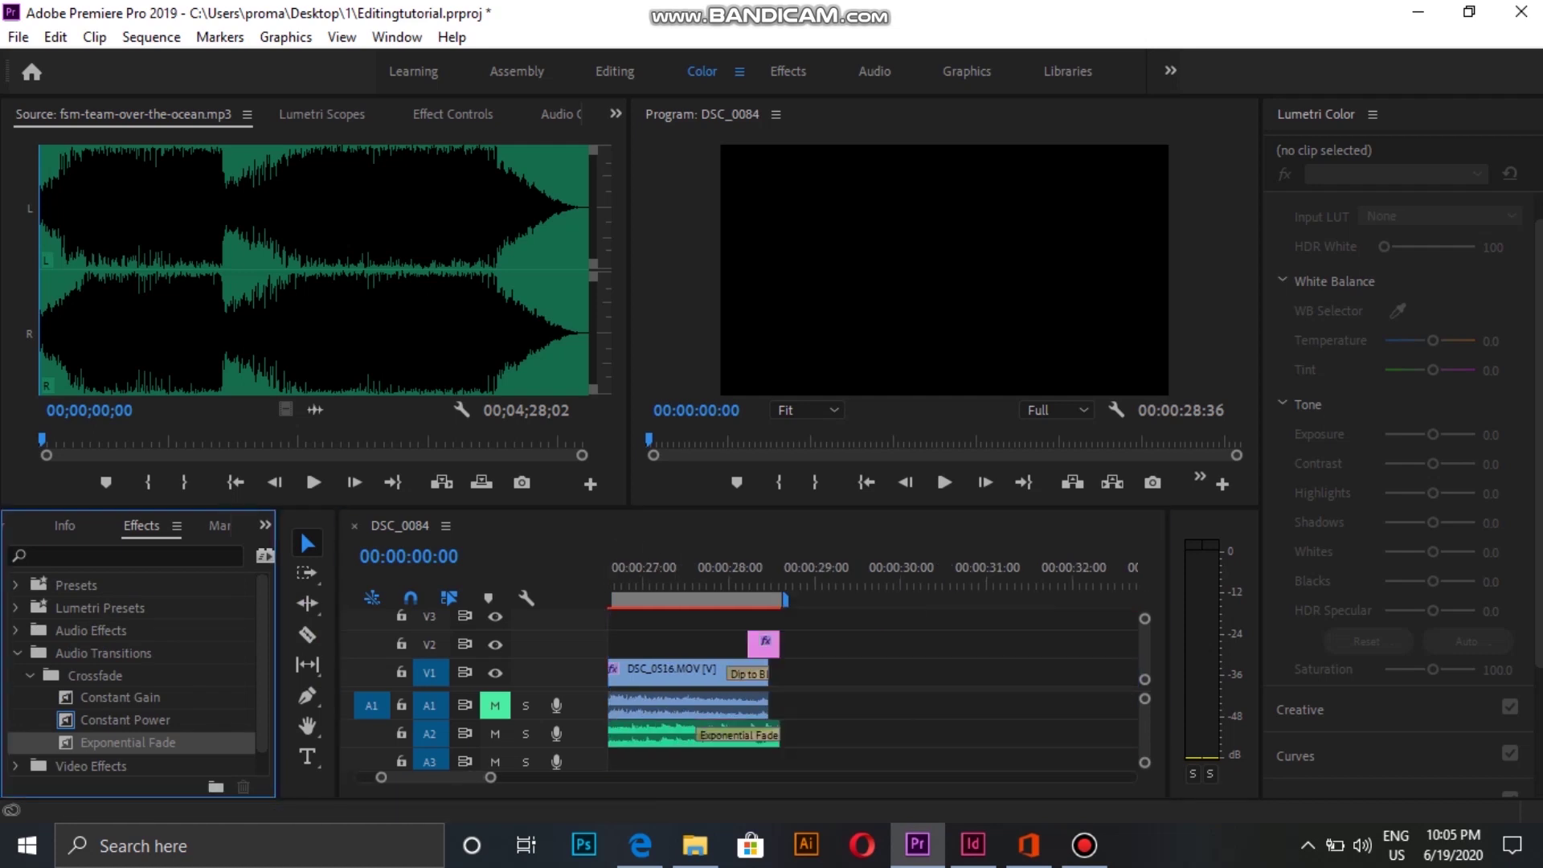
left_click_drag(436, 777, 415, 776)
- Open the media export settings for the DSC_0084 sequence and choose H.264 as the format
left_click(735, 706)
left_click(18, 37)
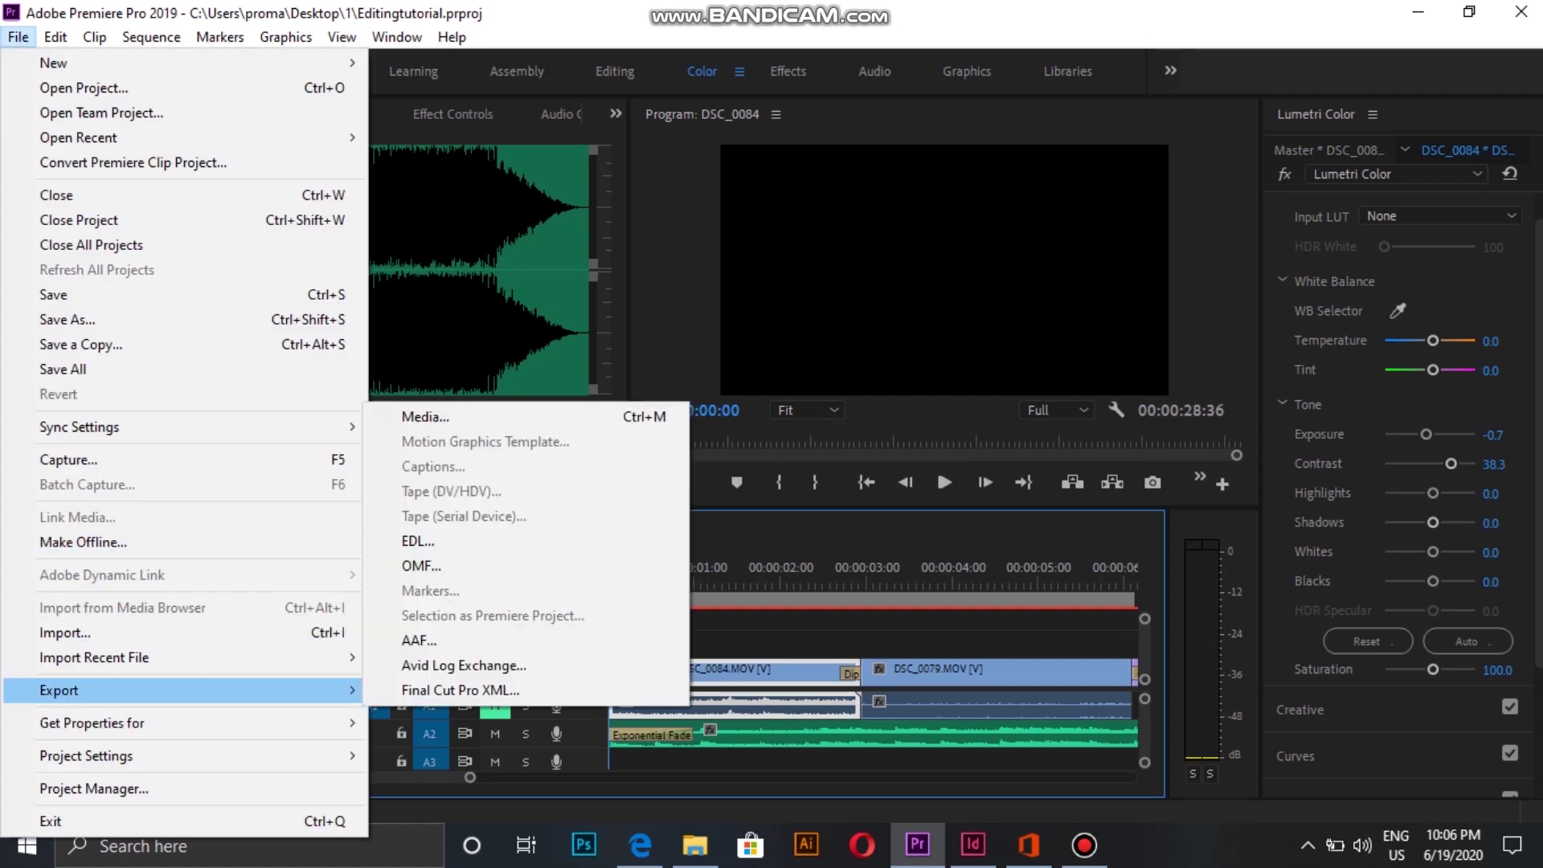
left_click(425, 416)
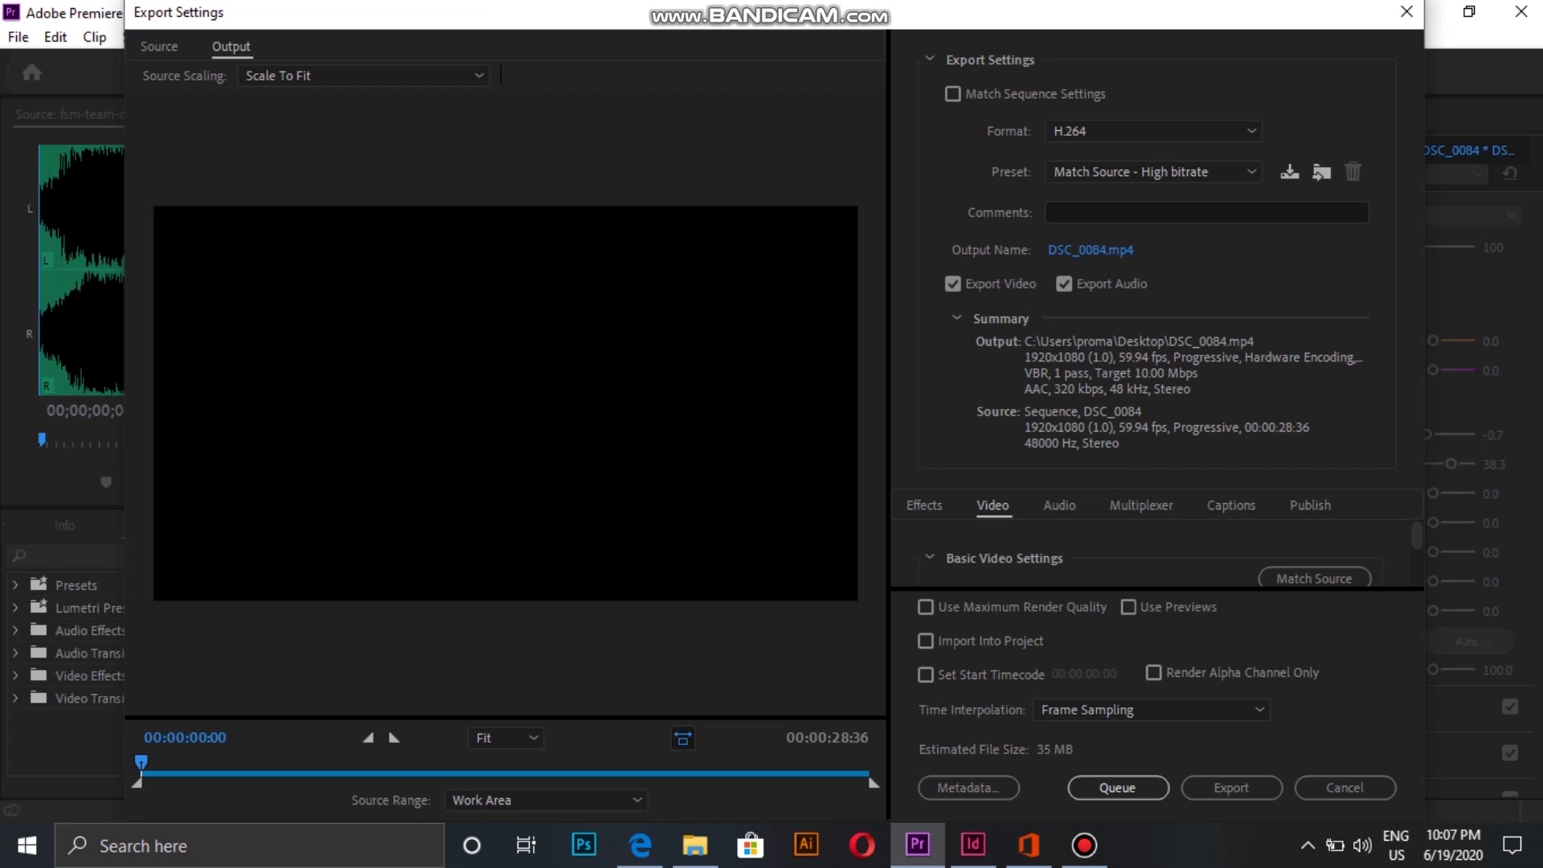
left_click(1149, 131)
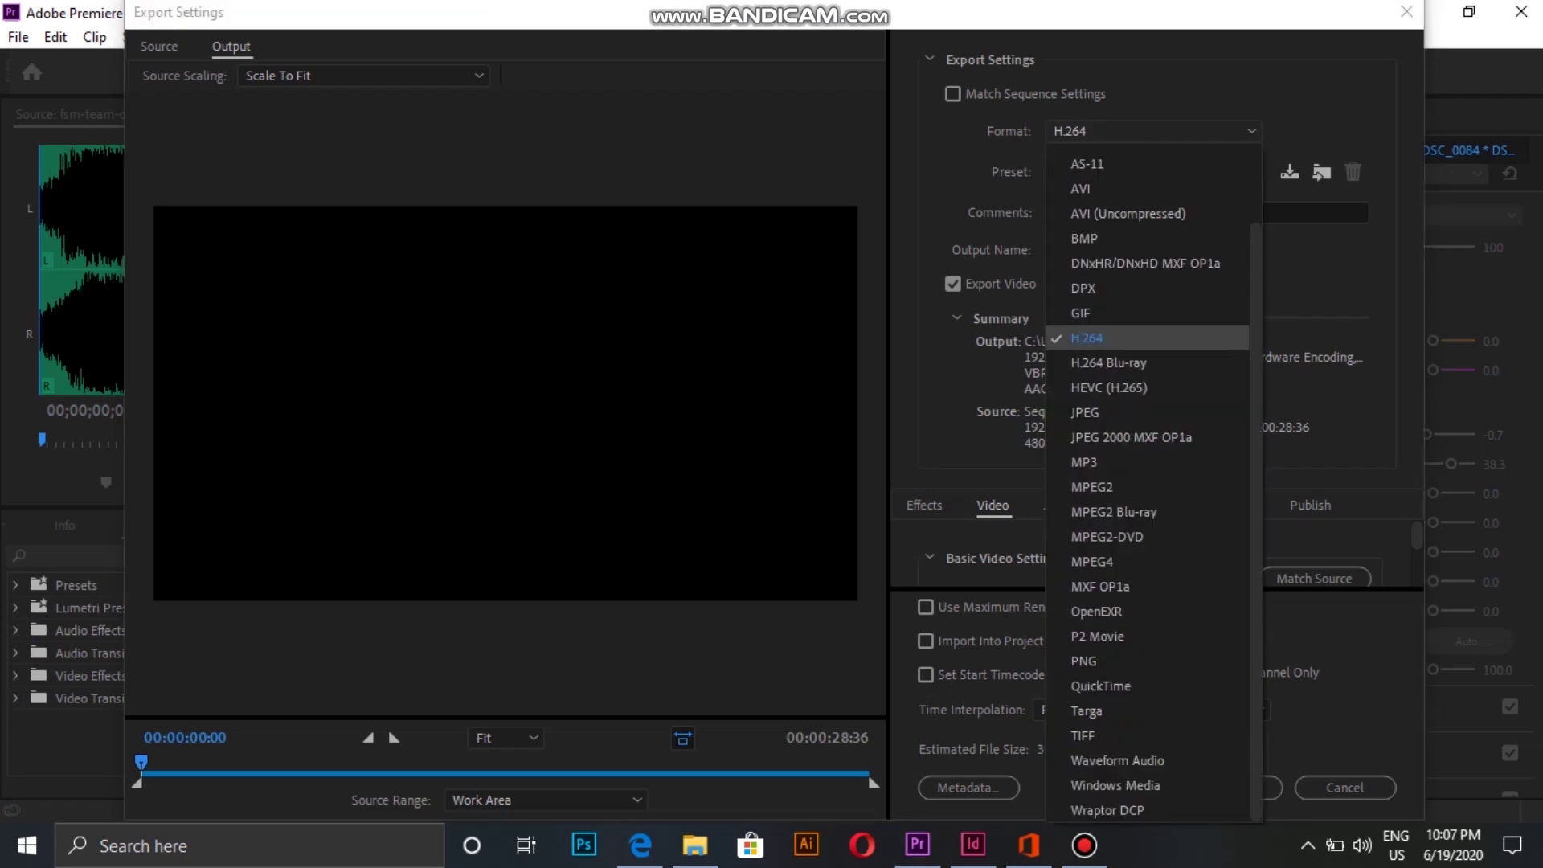
left_click(1147, 338)
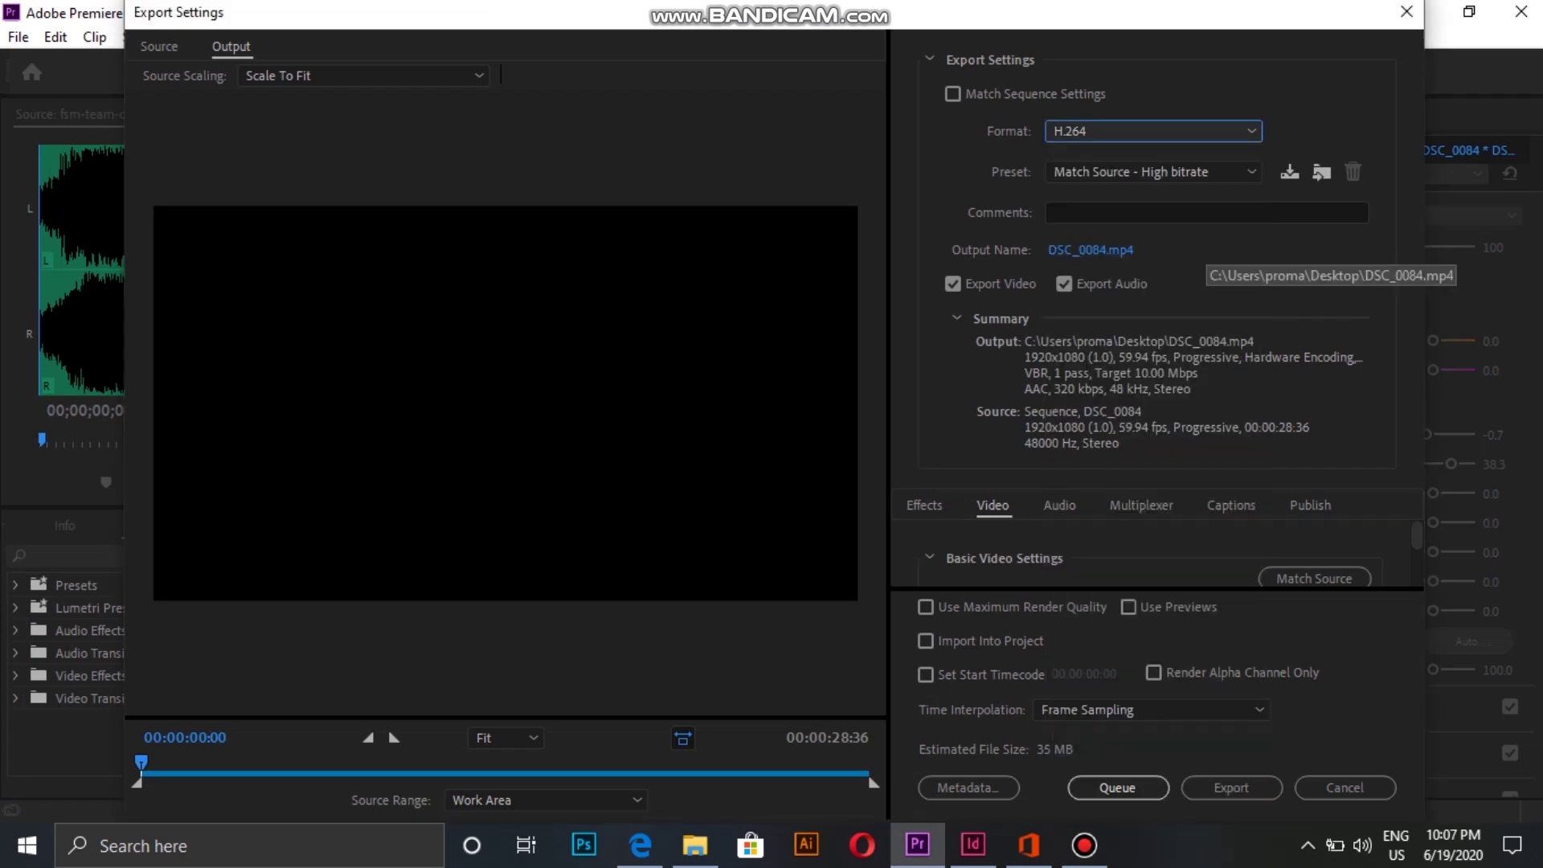
- Raise the export's video target bitrate to 40.23 Mbps
left_click_drag(1416, 535, 1416, 542)
scroll(1150, 555, "down", 5)
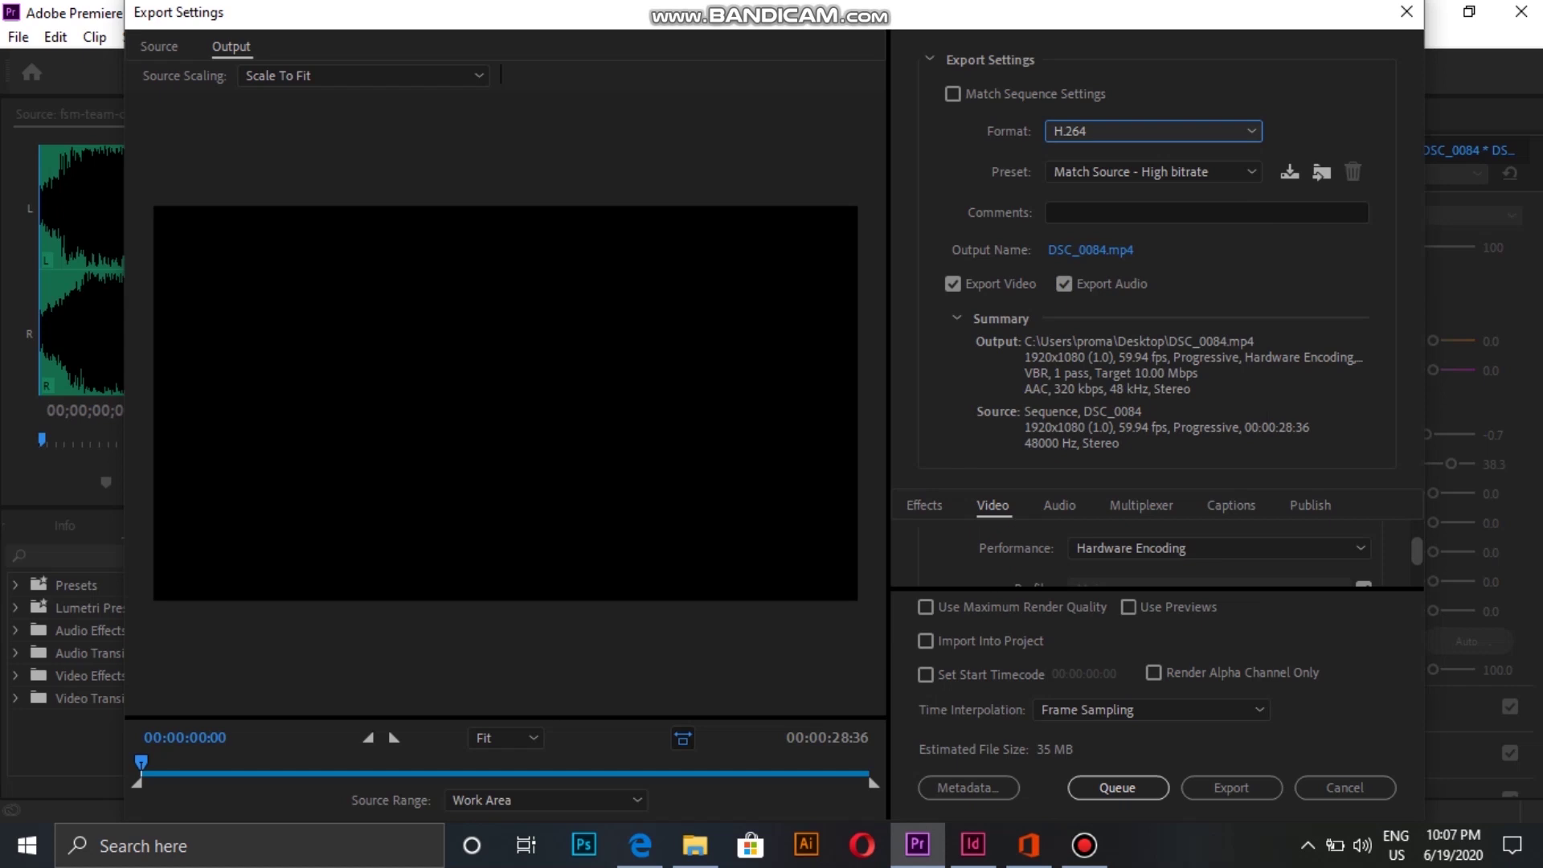
scroll(1149, 554, "down", 4)
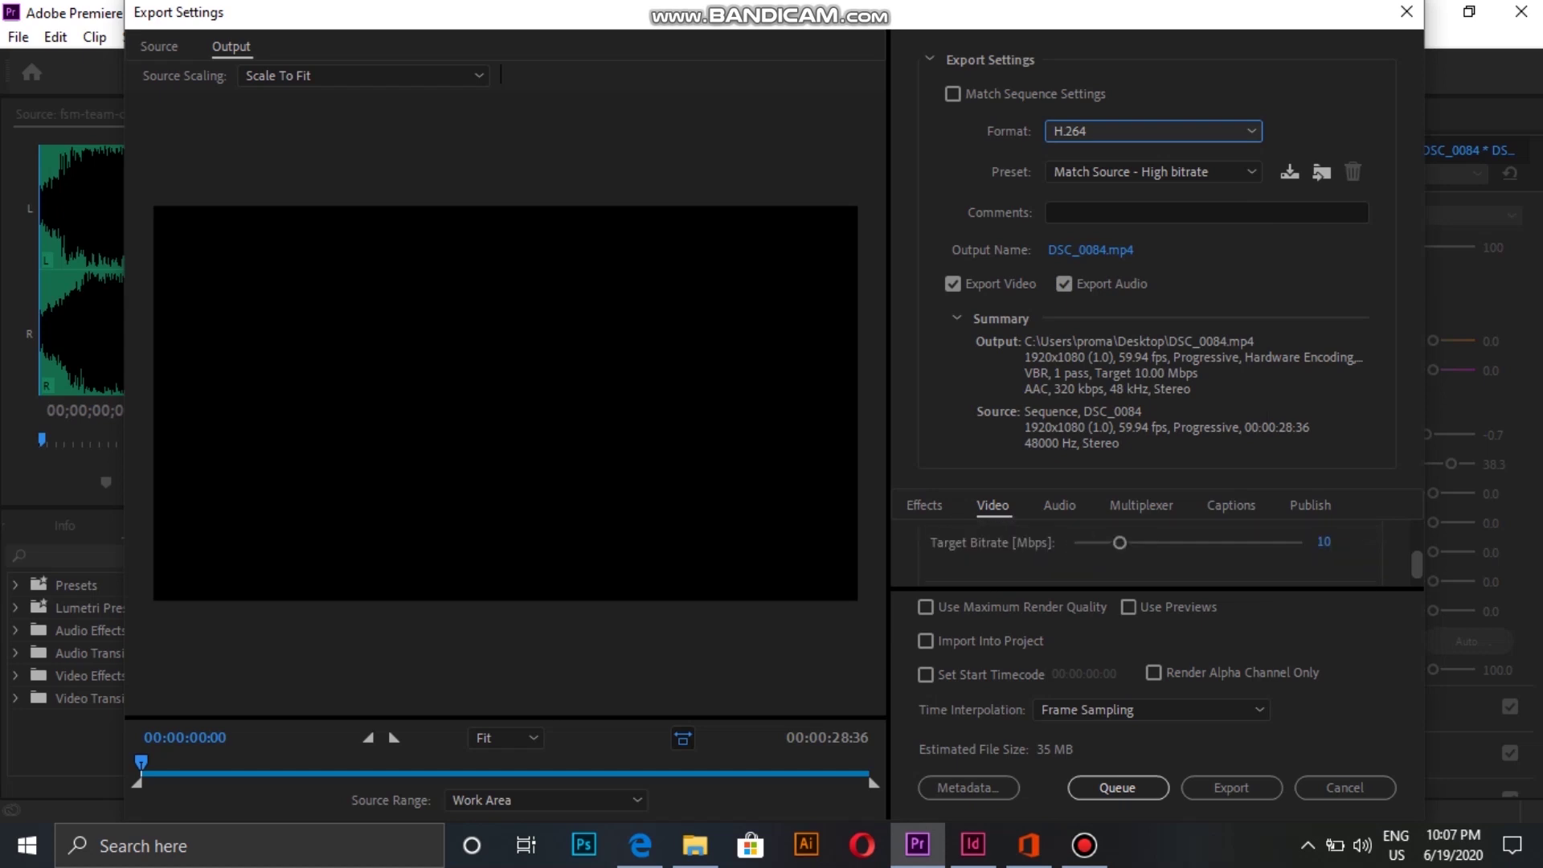
scroll(1149, 555, "down", 2)
scroll(1149, 555, "up", 2)
left_click_drag(1119, 543, 1259, 543)
- Review the export's audio format settings and export the sequence as DSC_0084.mp4
left_click(1059, 505)
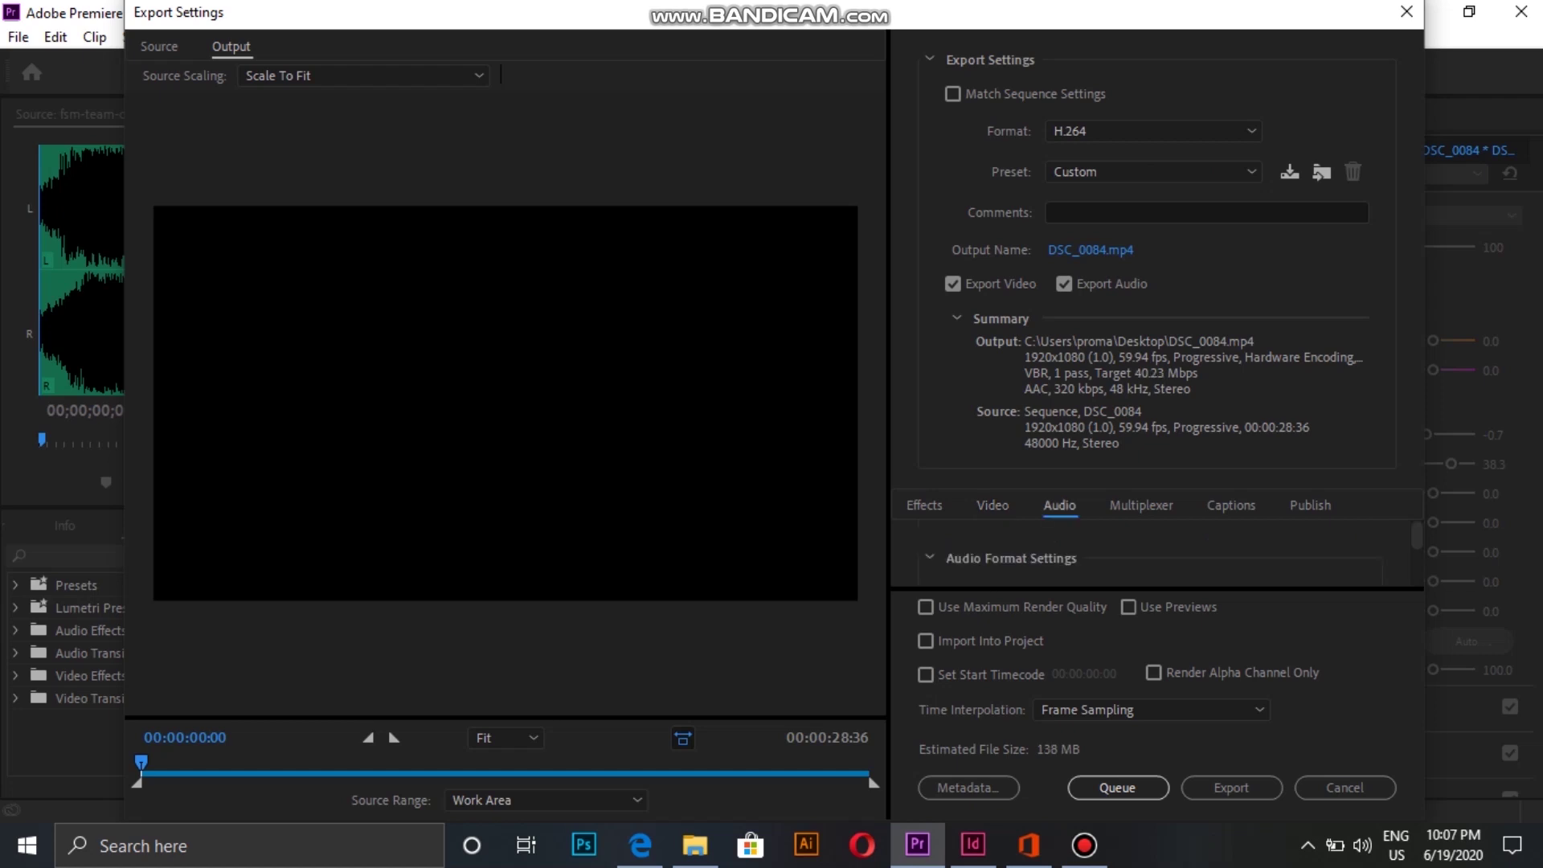
scroll(1149, 555, "down", 3)
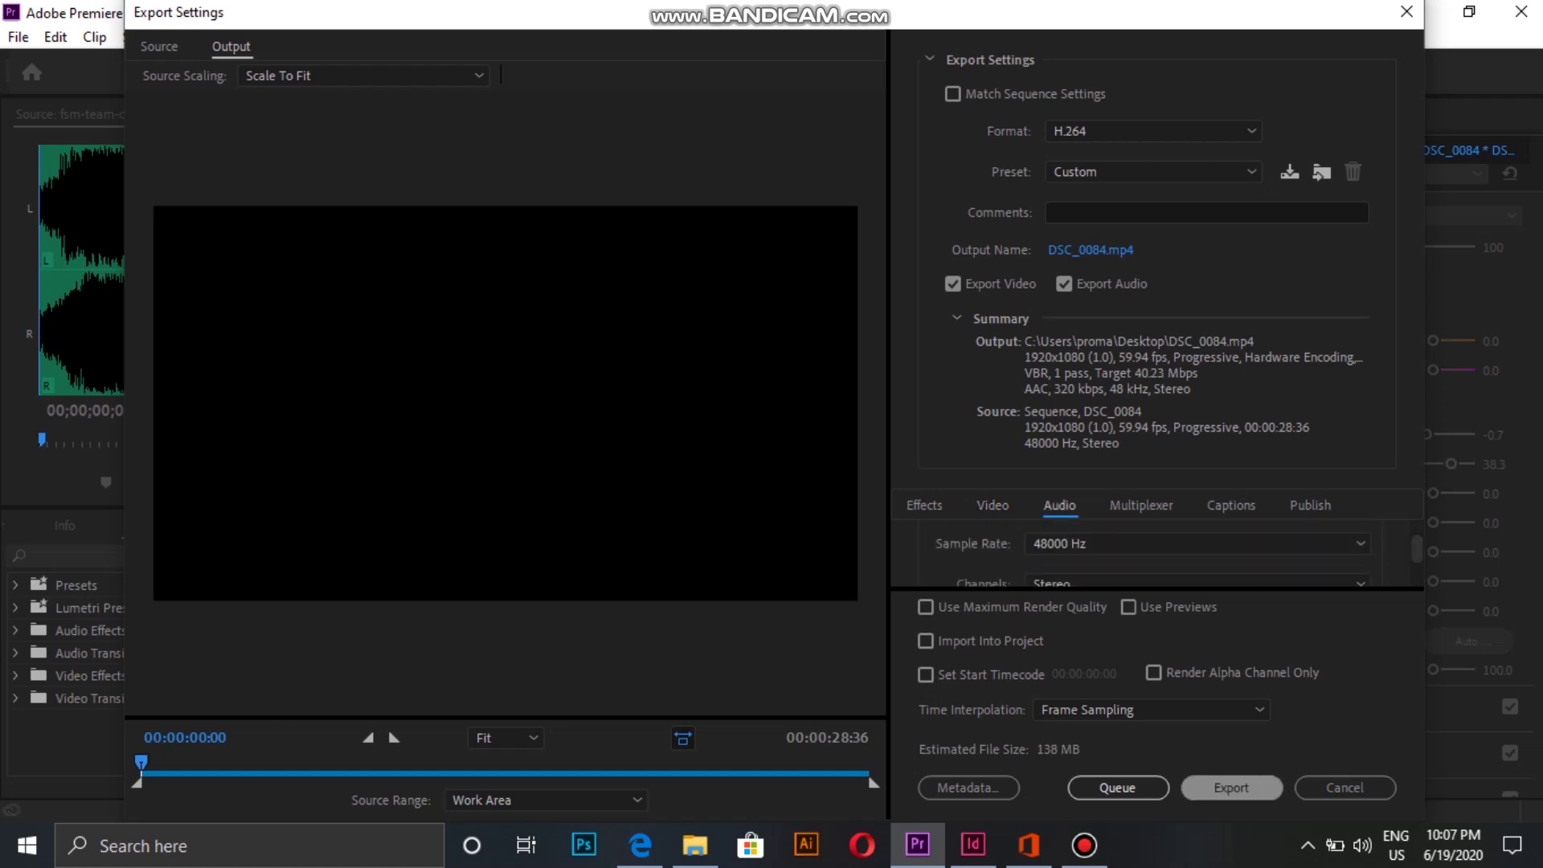
left_click(1231, 788)
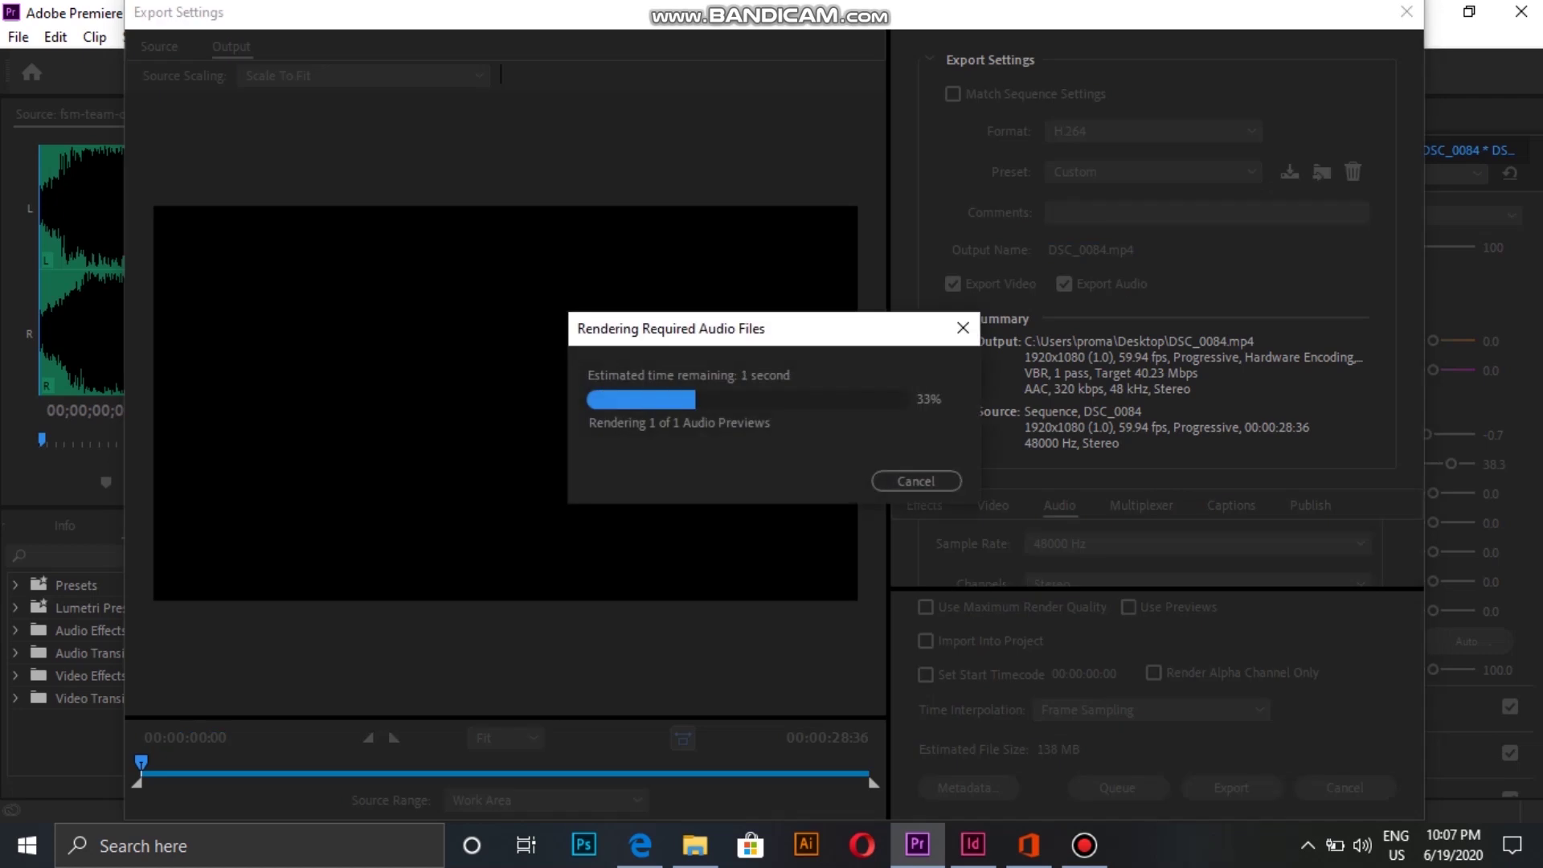